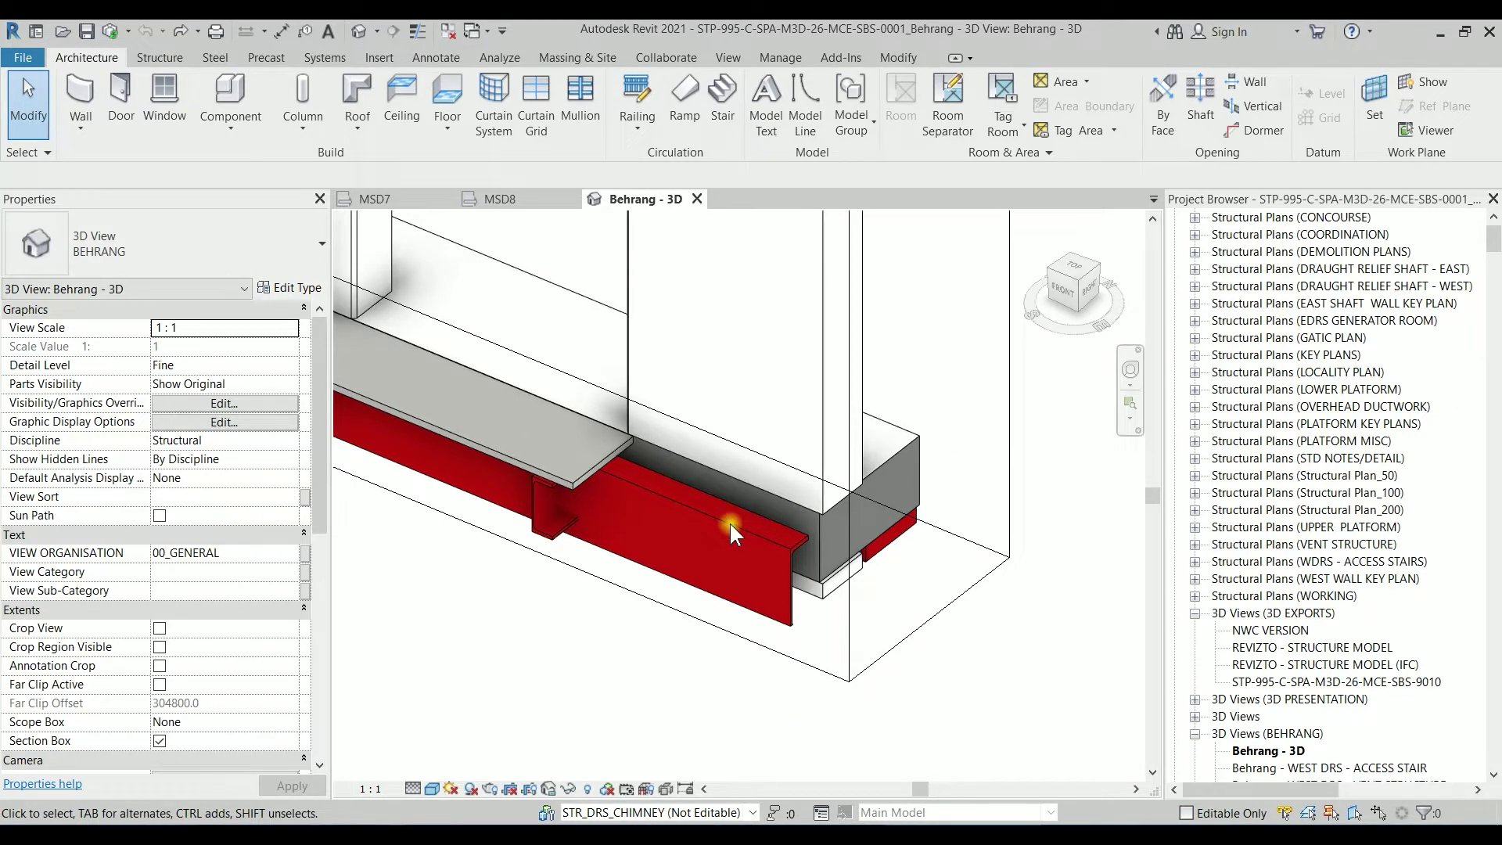
# Step: Start a new family and choose the English Metric Generic Model line based.rft template
pyautogui.scroll(2, 643, 496)
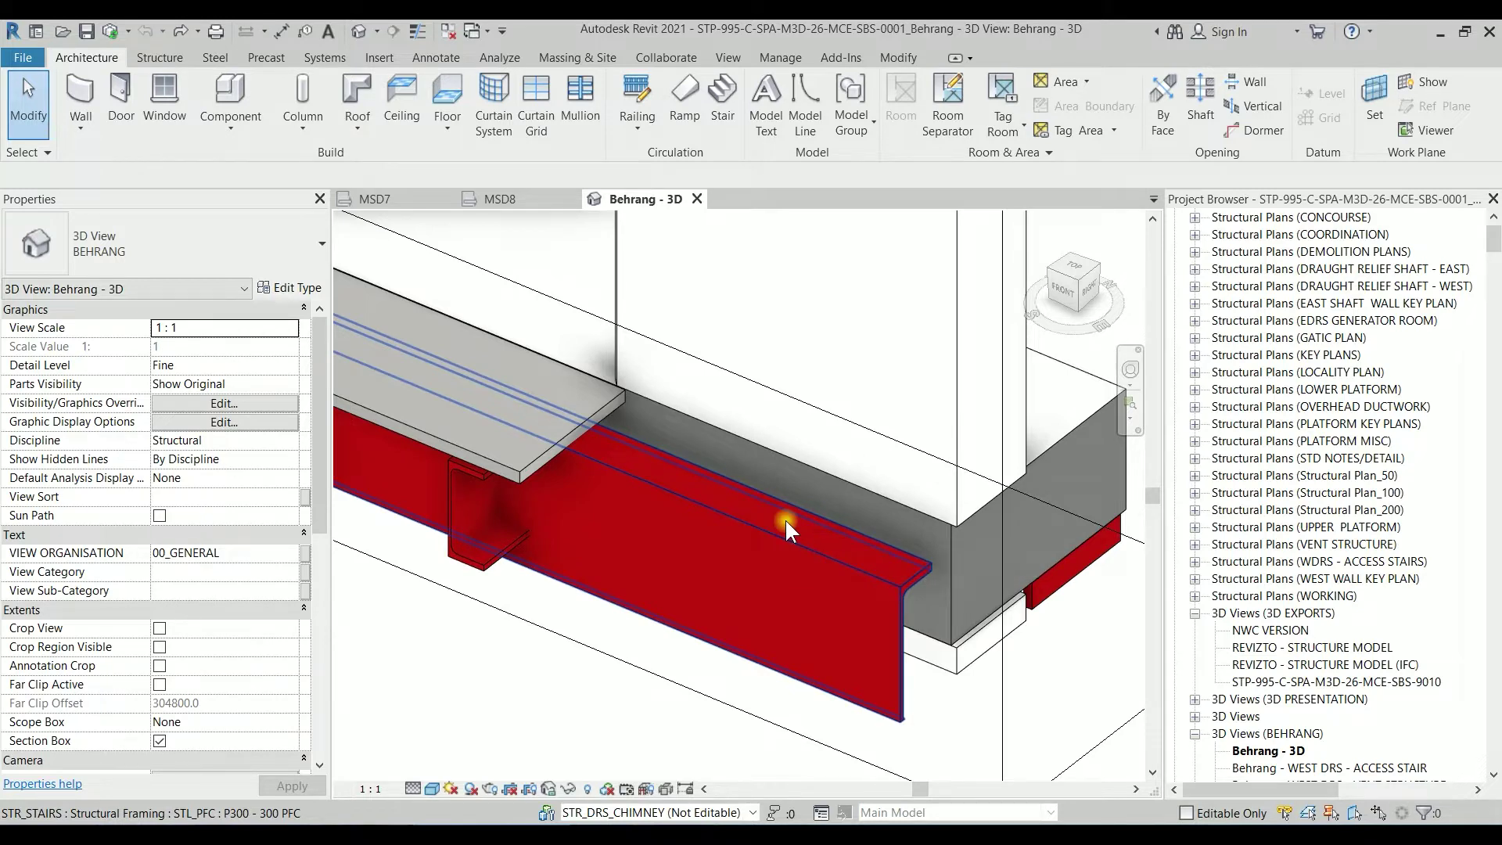
pyautogui.scroll(-3, 786, 518)
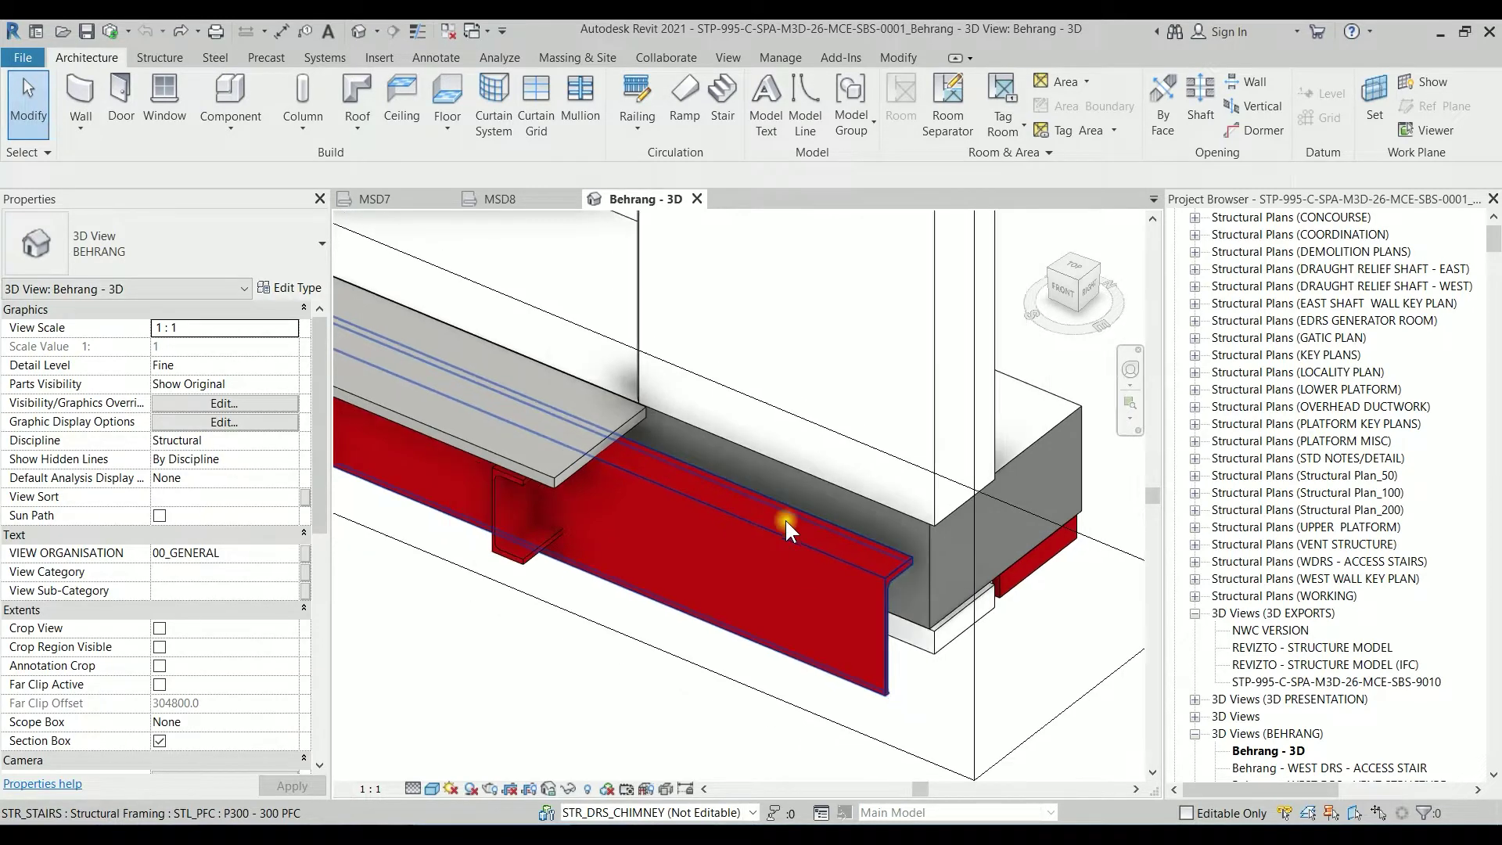
pyautogui.moveTo(784, 518); pyautogui.dragTo(739, 508, button='middle')
pyautogui.scroll(2, 738, 510)
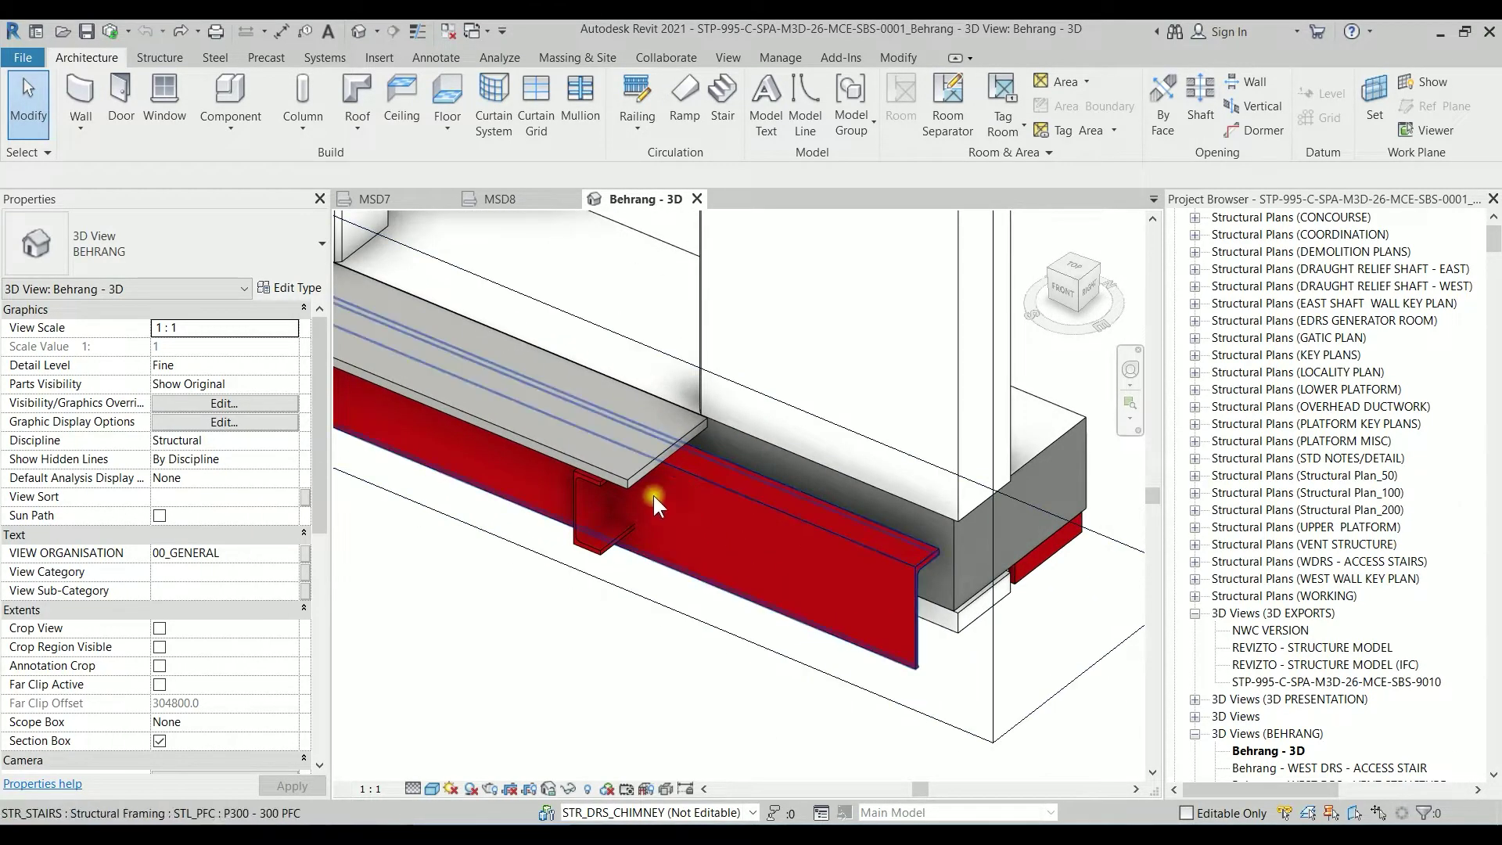
pyautogui.click(22, 58)
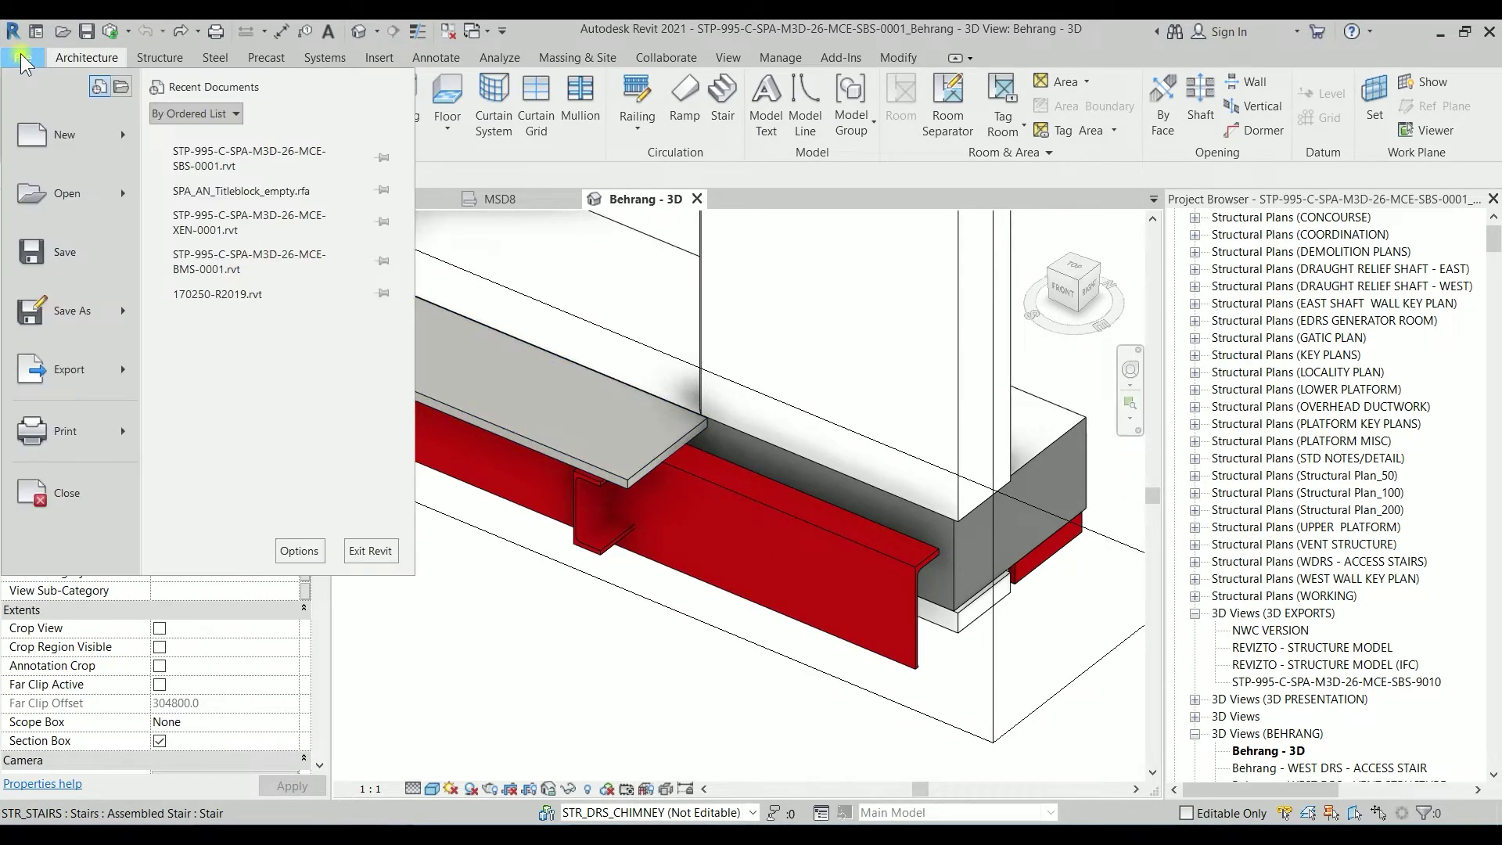
pyautogui.moveTo(77, 138)
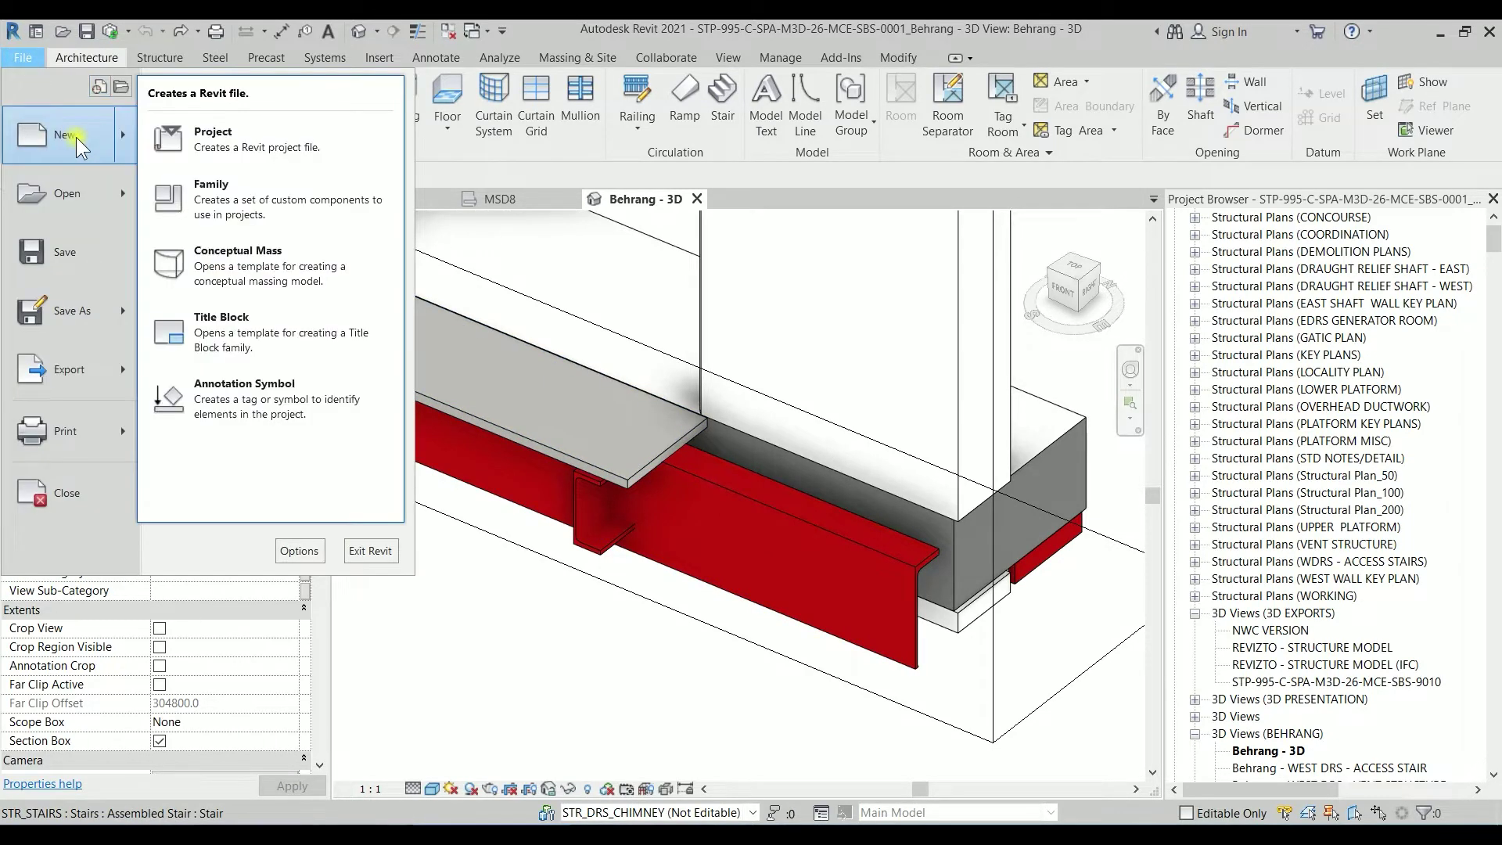
pyautogui.click(248, 197)
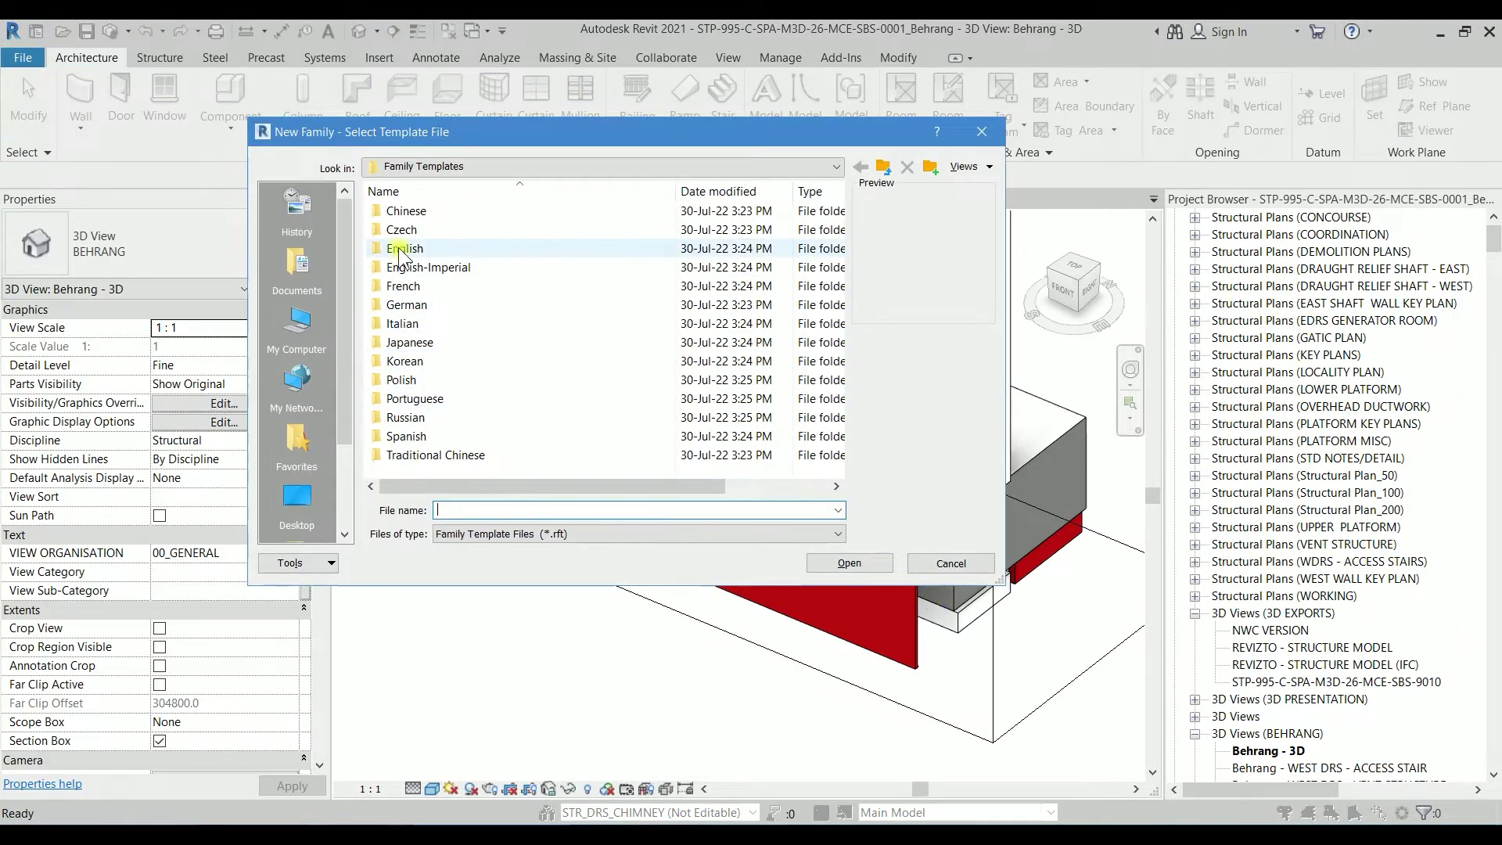
pyautogui.doubleClick(408, 249)
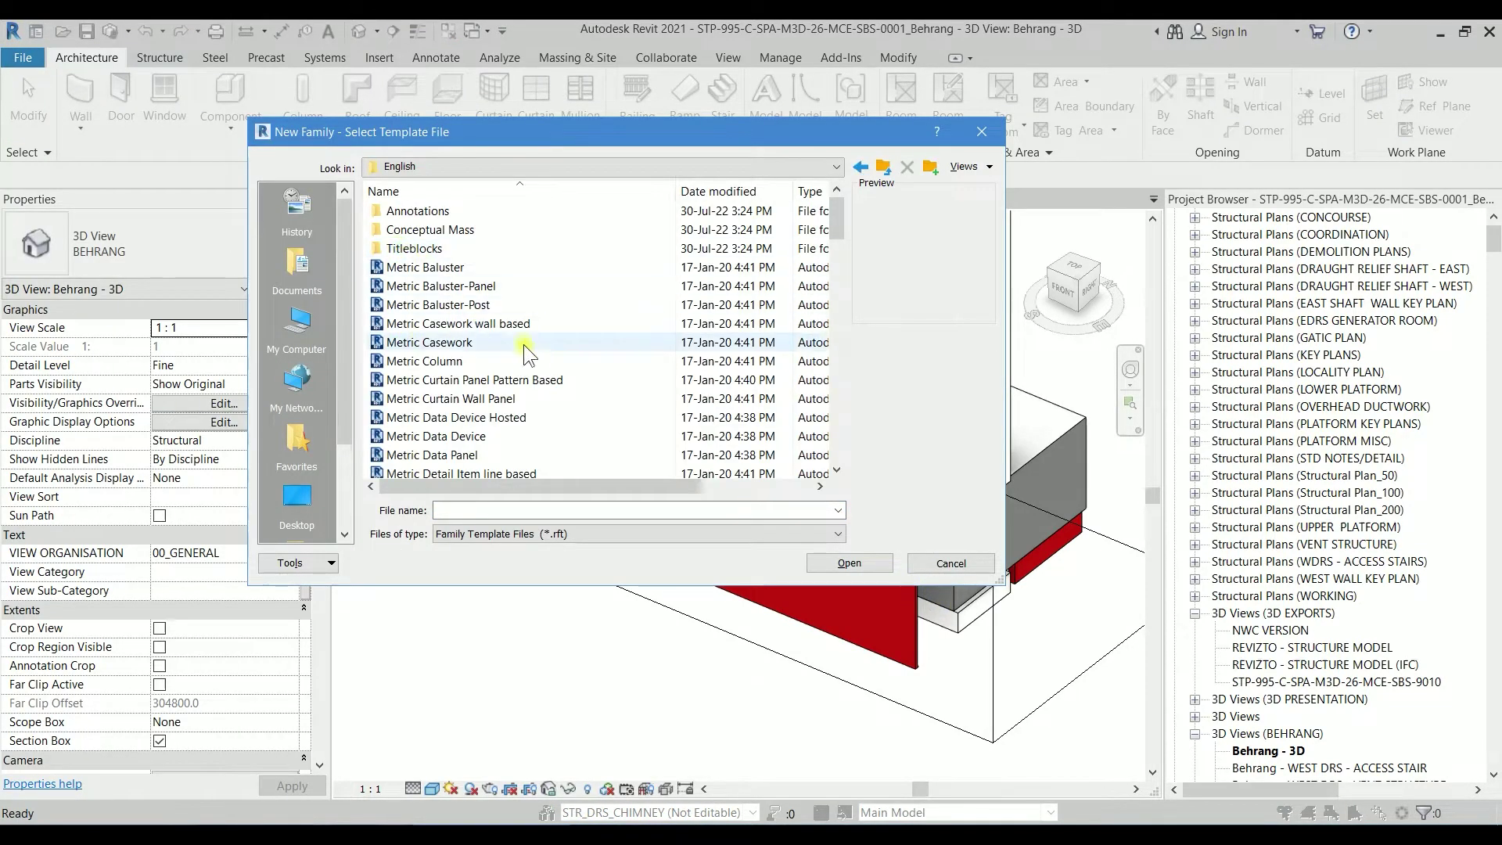
pyautogui.scroll(-4, 524, 345)
pyautogui.scroll(-4, 524, 346)
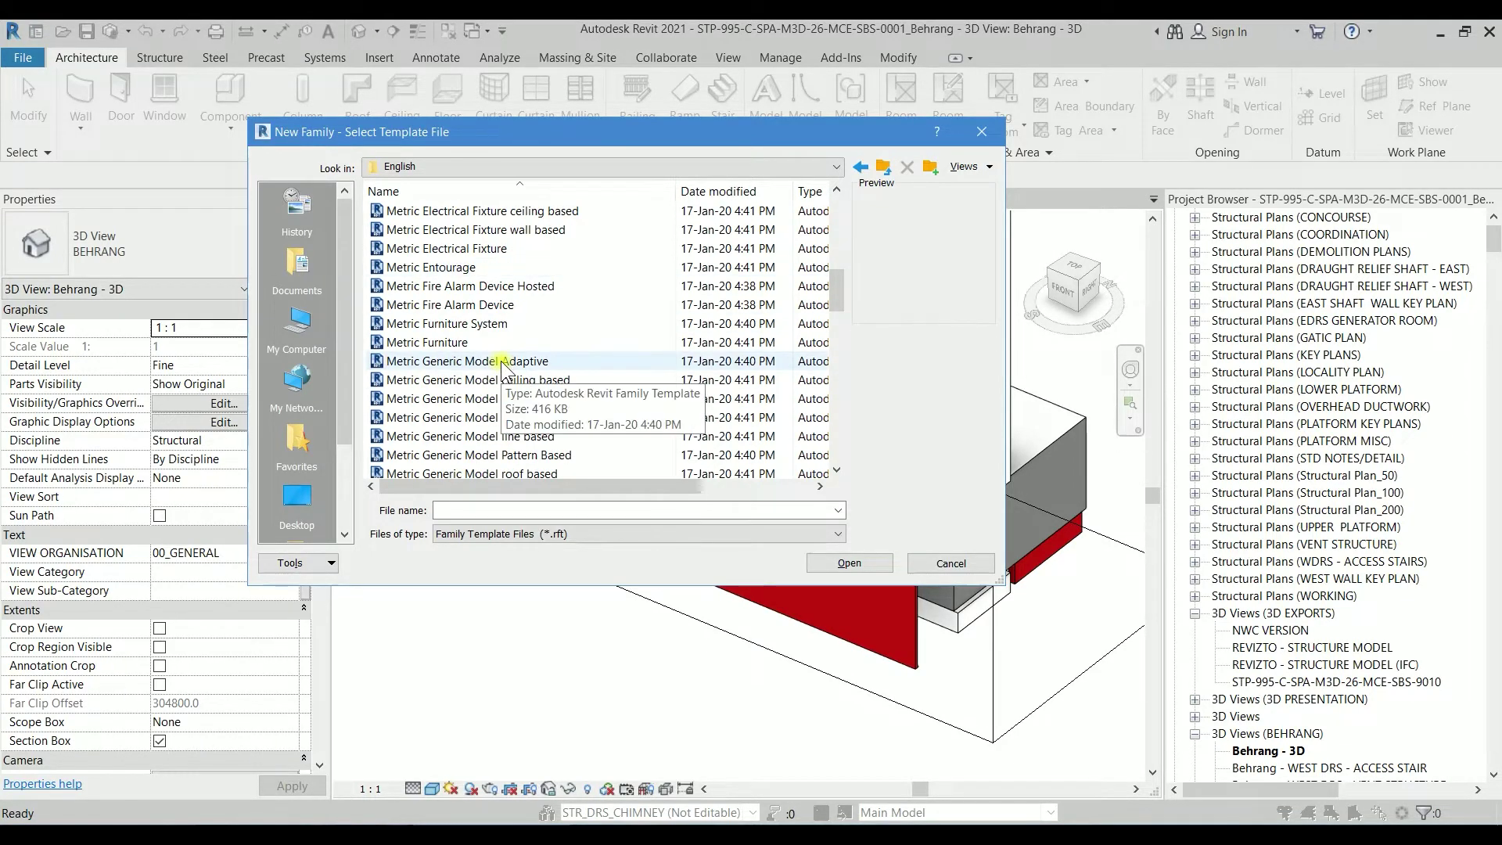
pyautogui.click(551, 435)
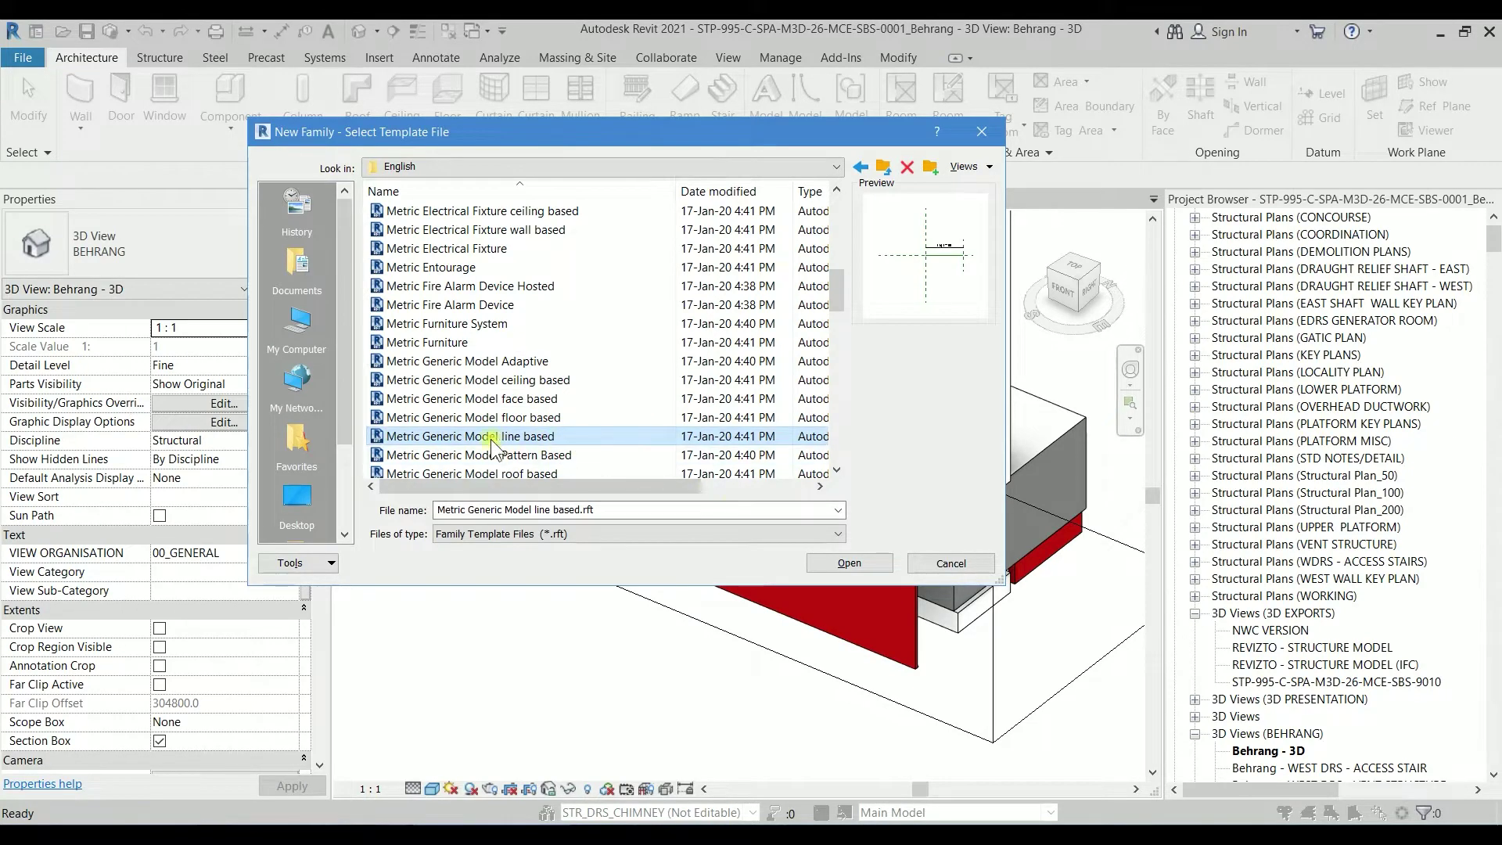
# Step: Create the family from the template and set its default Length to 300
pyautogui.click(850, 563)
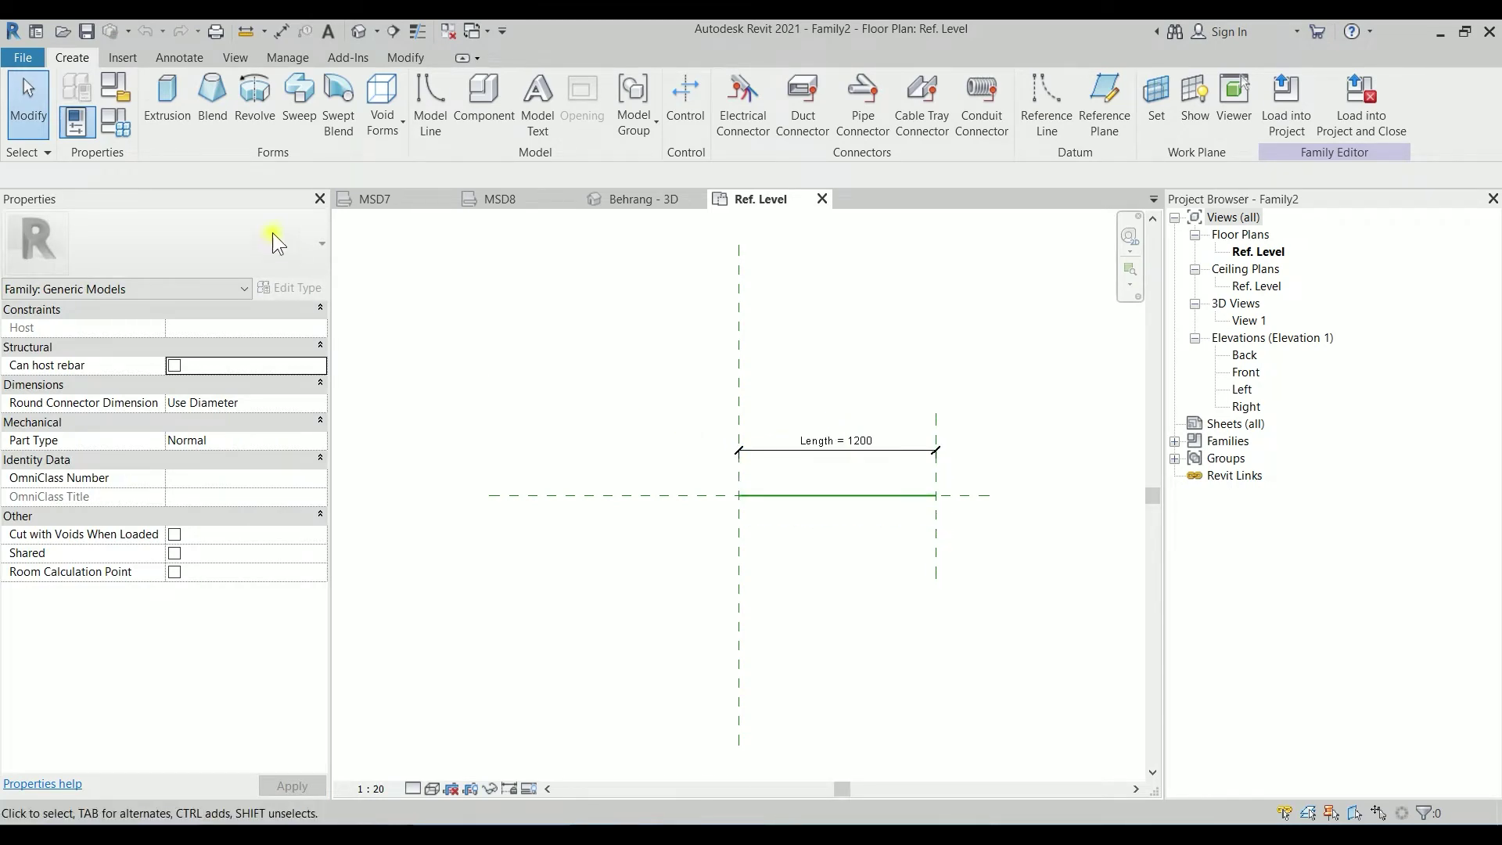
pyautogui.click(116, 122)
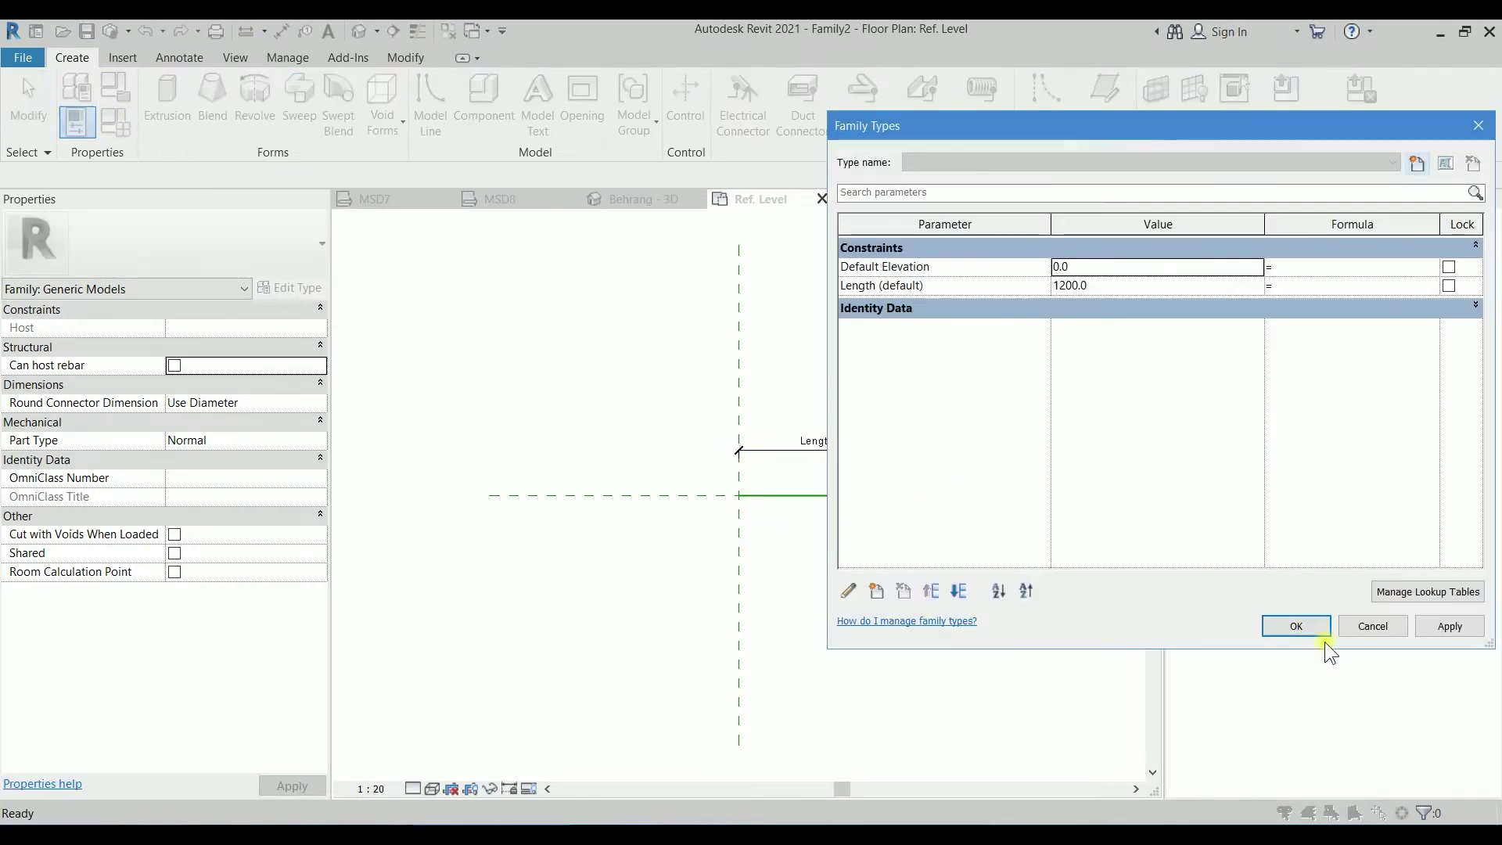
pyautogui.click(1101, 285)
pyautogui.write('3')
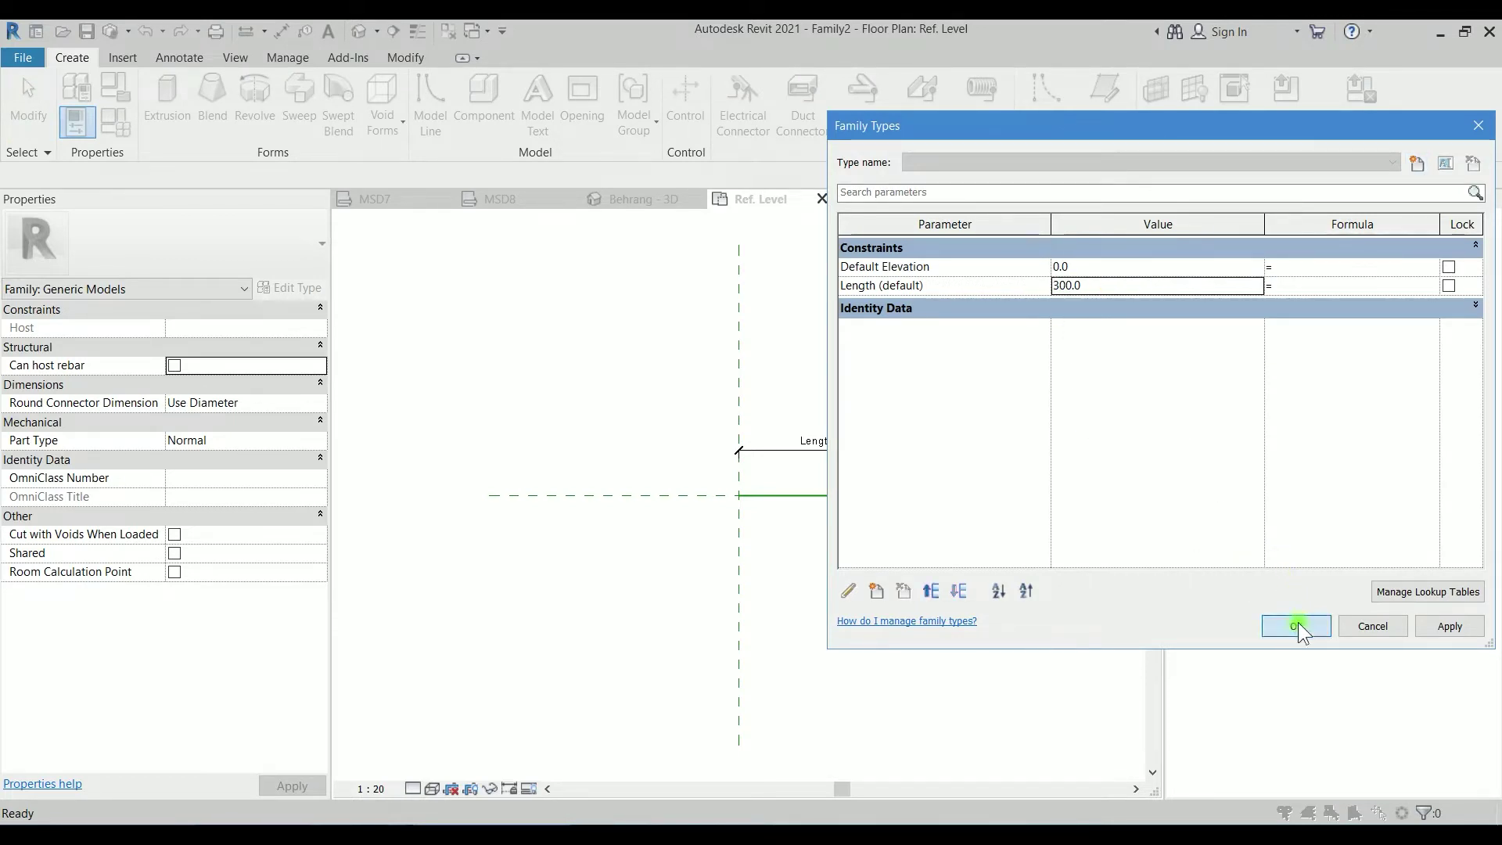
pyautogui.click(1297, 624)
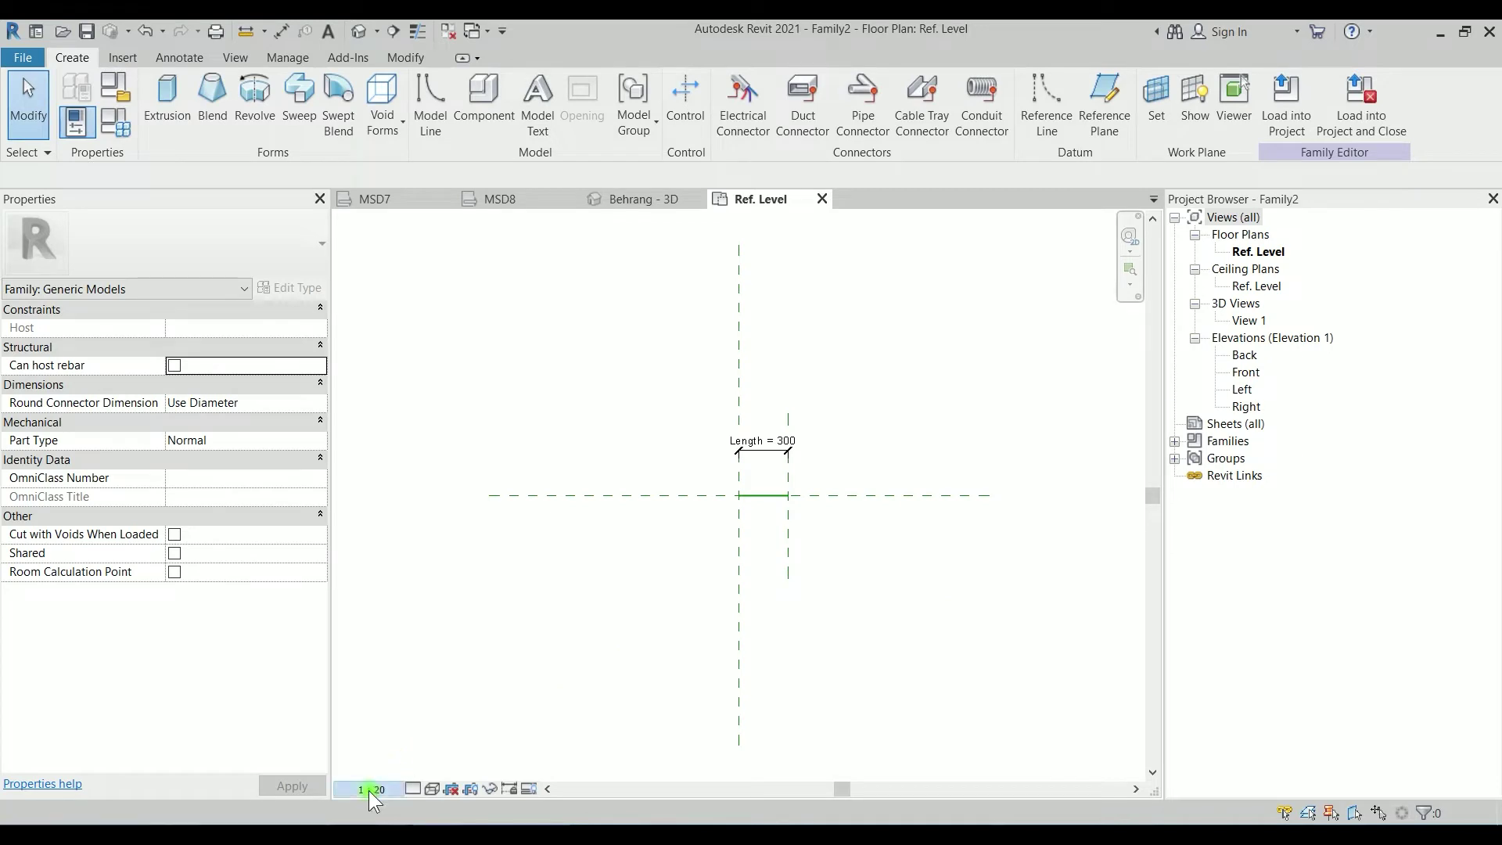
# Step: Set the plan view scale to 1 : 5 and centre the length dimension
pyautogui.click(369, 789)
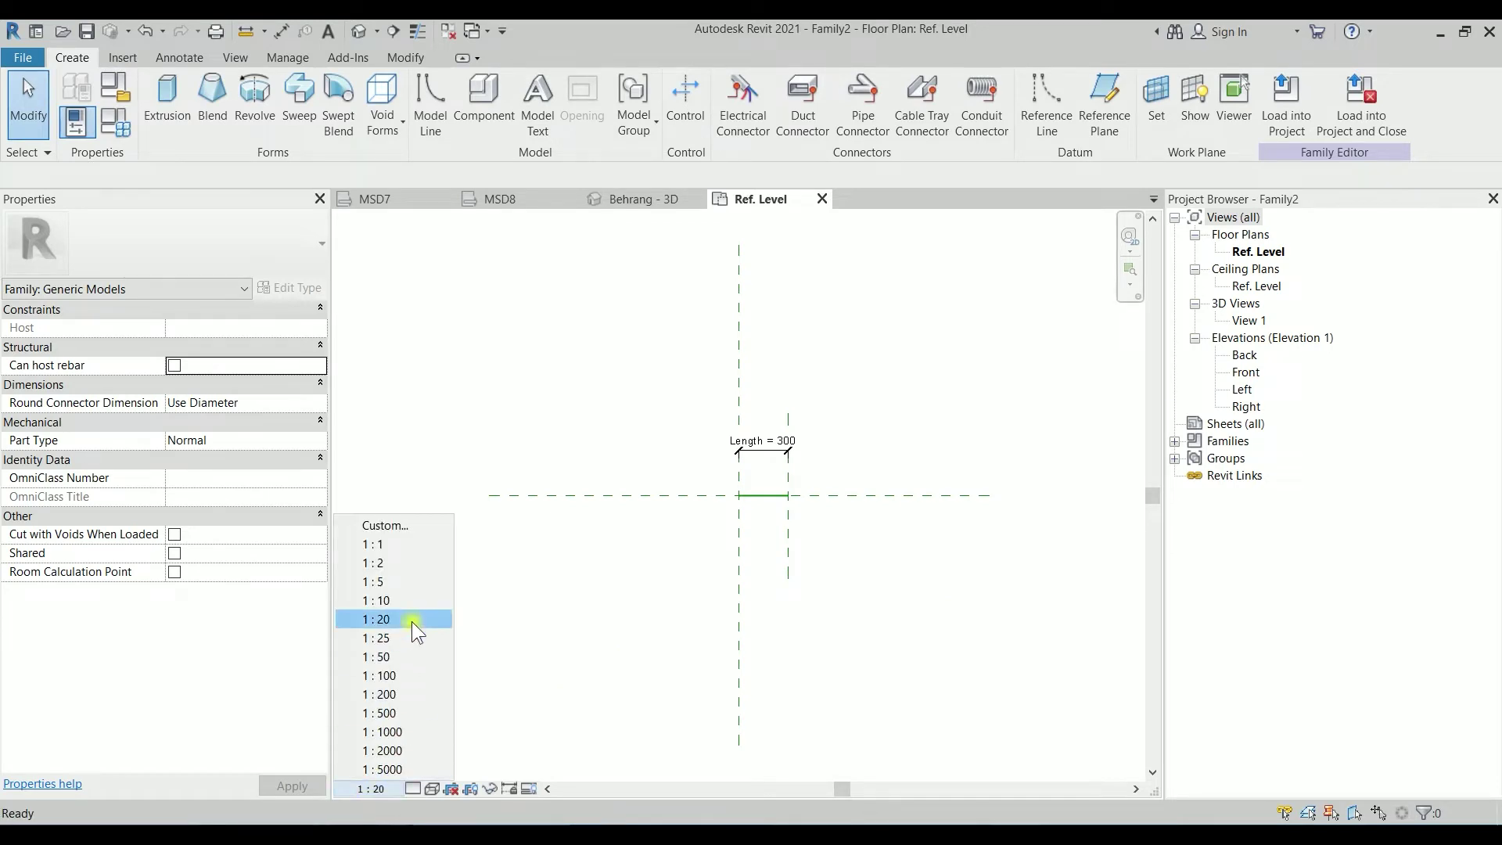
pyautogui.click(416, 582)
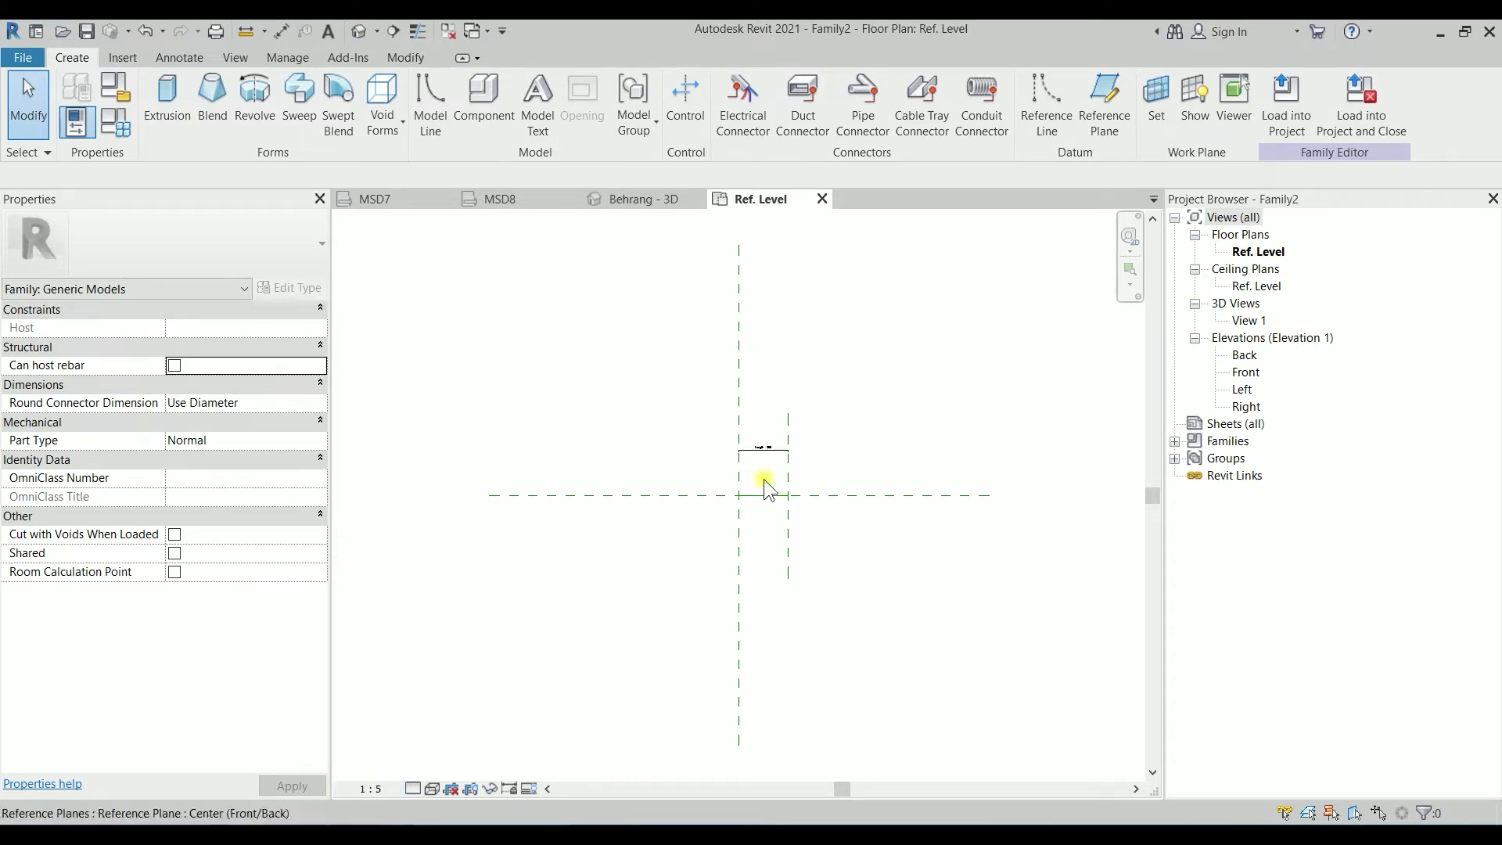
pyautogui.scroll(4, 771, 485)
pyautogui.moveTo(782, 522); pyautogui.dragTo(647, 486, button='middle')
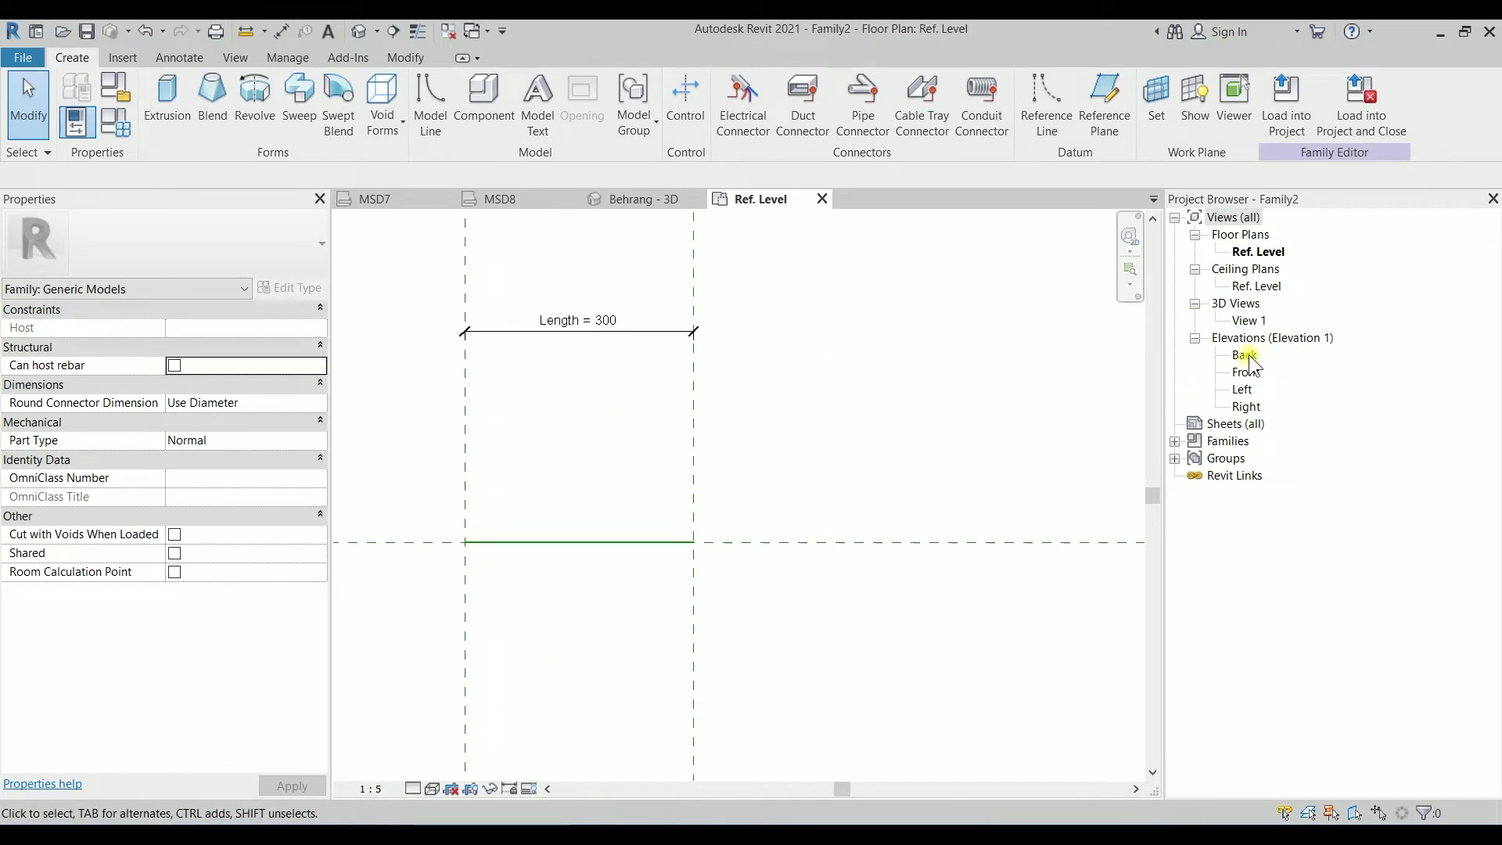
# Step: Turn on Thin Lines from the default 3D view, then return to the Ref. Level plan
pyautogui.click(357, 31)
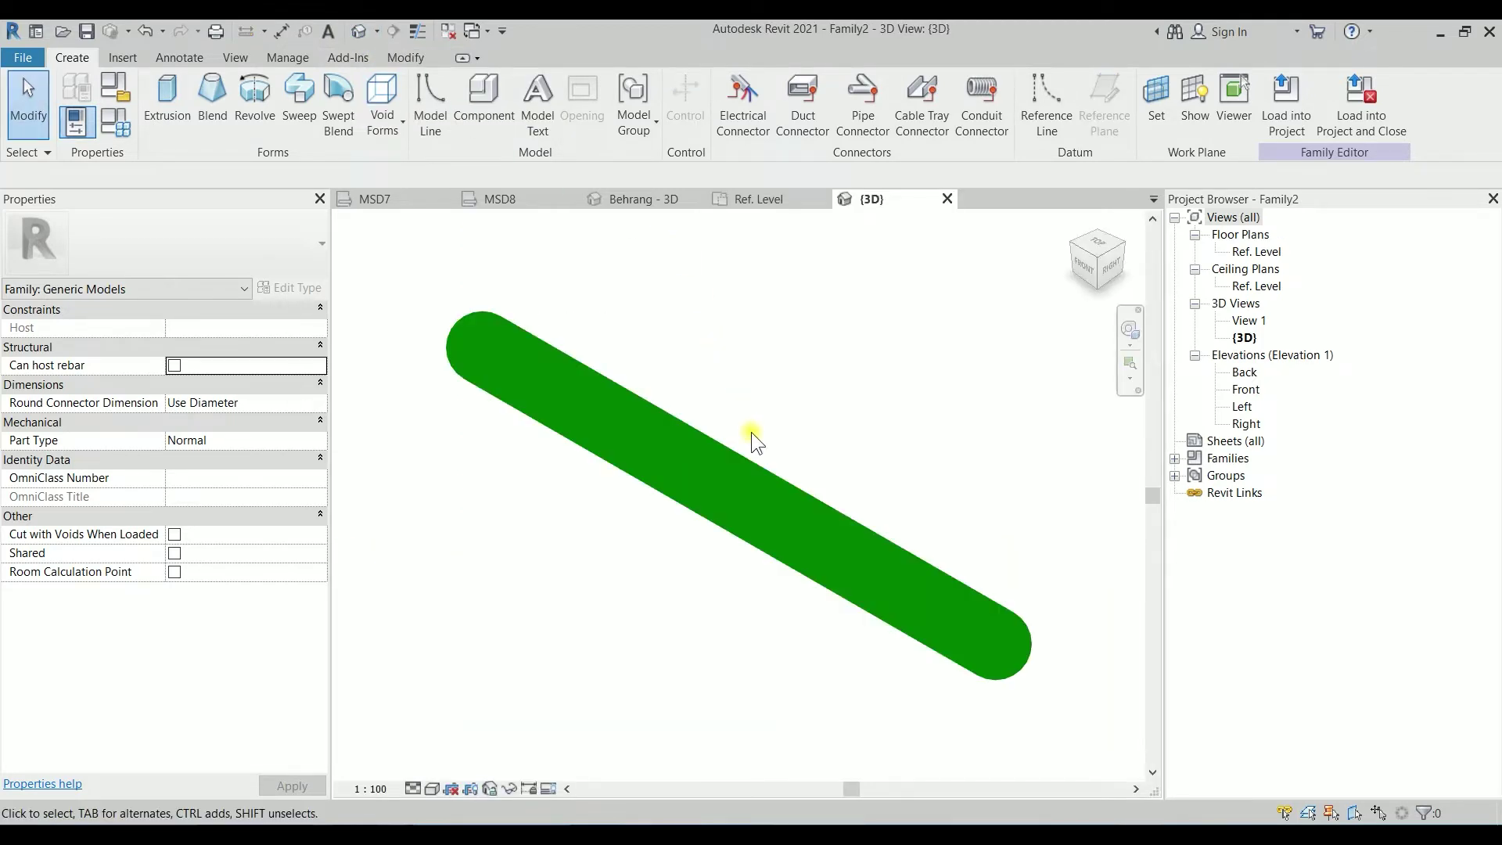
pyautogui.scroll(-3, 751, 432)
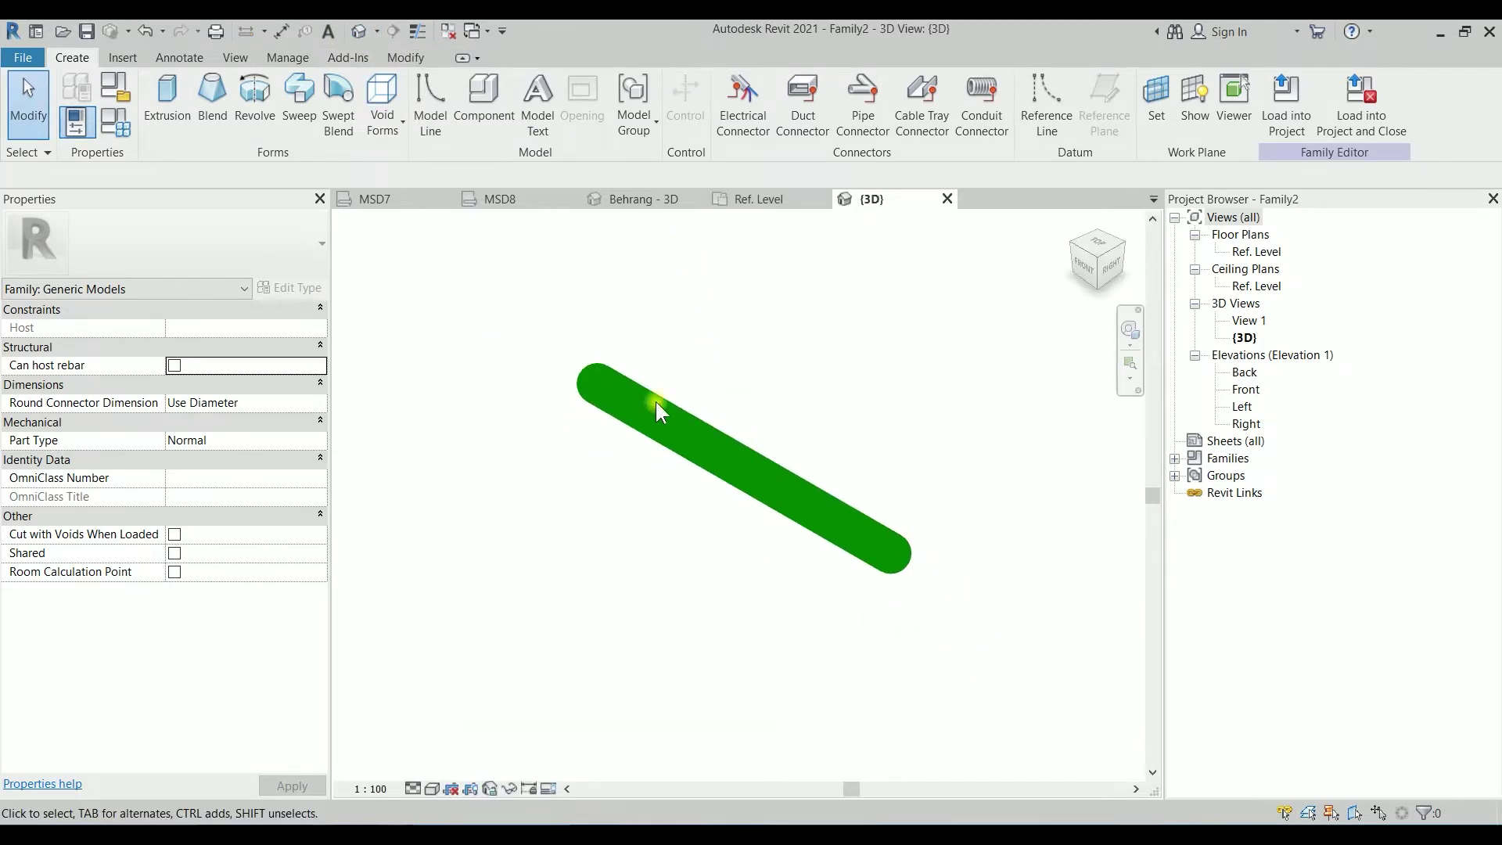
pyautogui.click(418, 31)
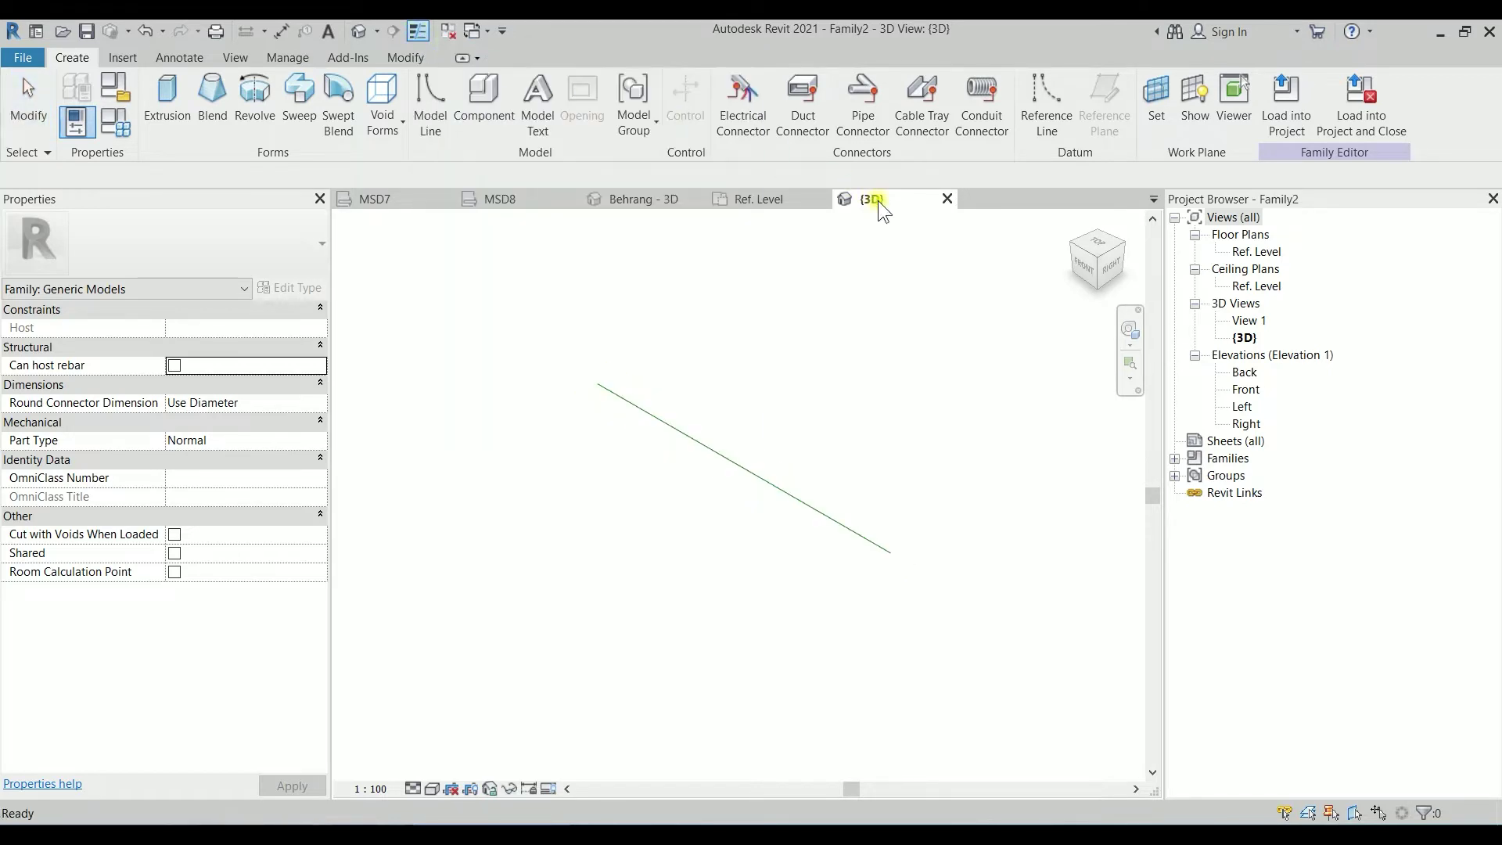
pyautogui.click(778, 200)
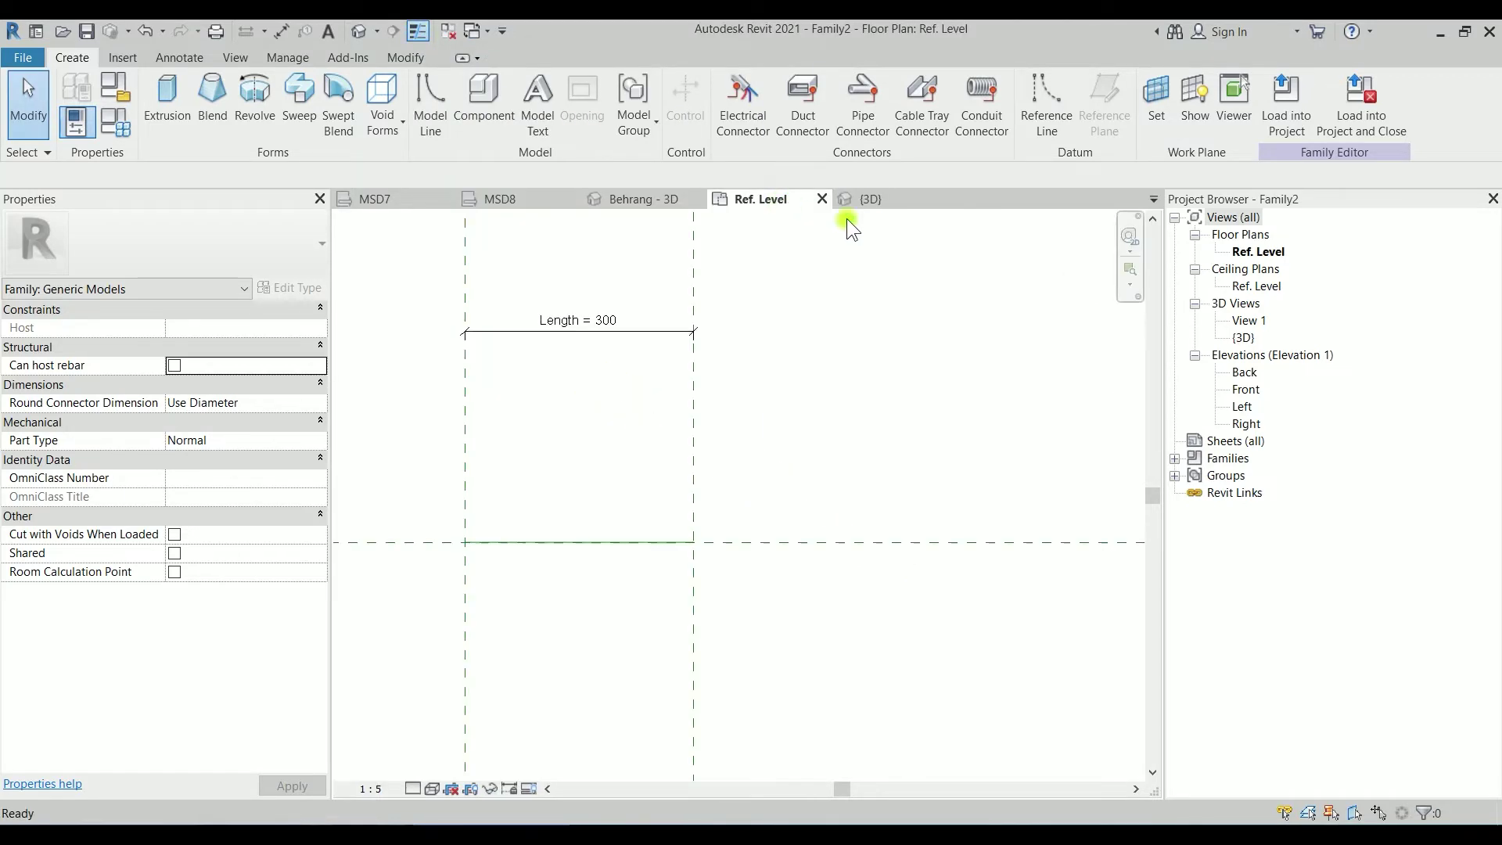
# Step: Open the Back, Front and Left elevation views
pyautogui.doubleClick(1244, 373)
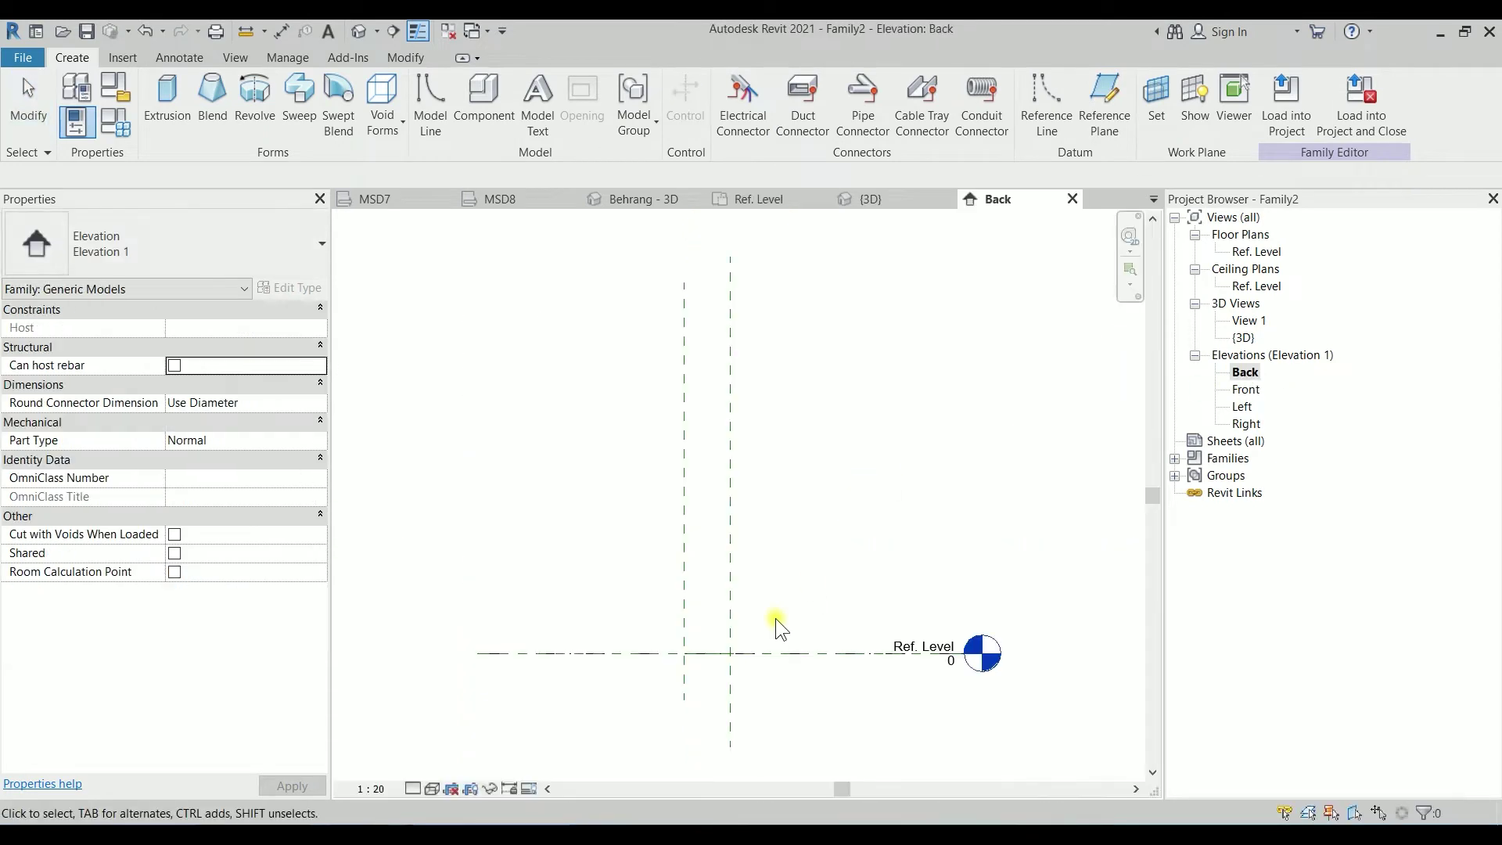
pyautogui.click(1247, 390)
pyautogui.doubleClick(1247, 390)
pyautogui.click(1243, 405)
pyautogui.doubleClick(1243, 403)
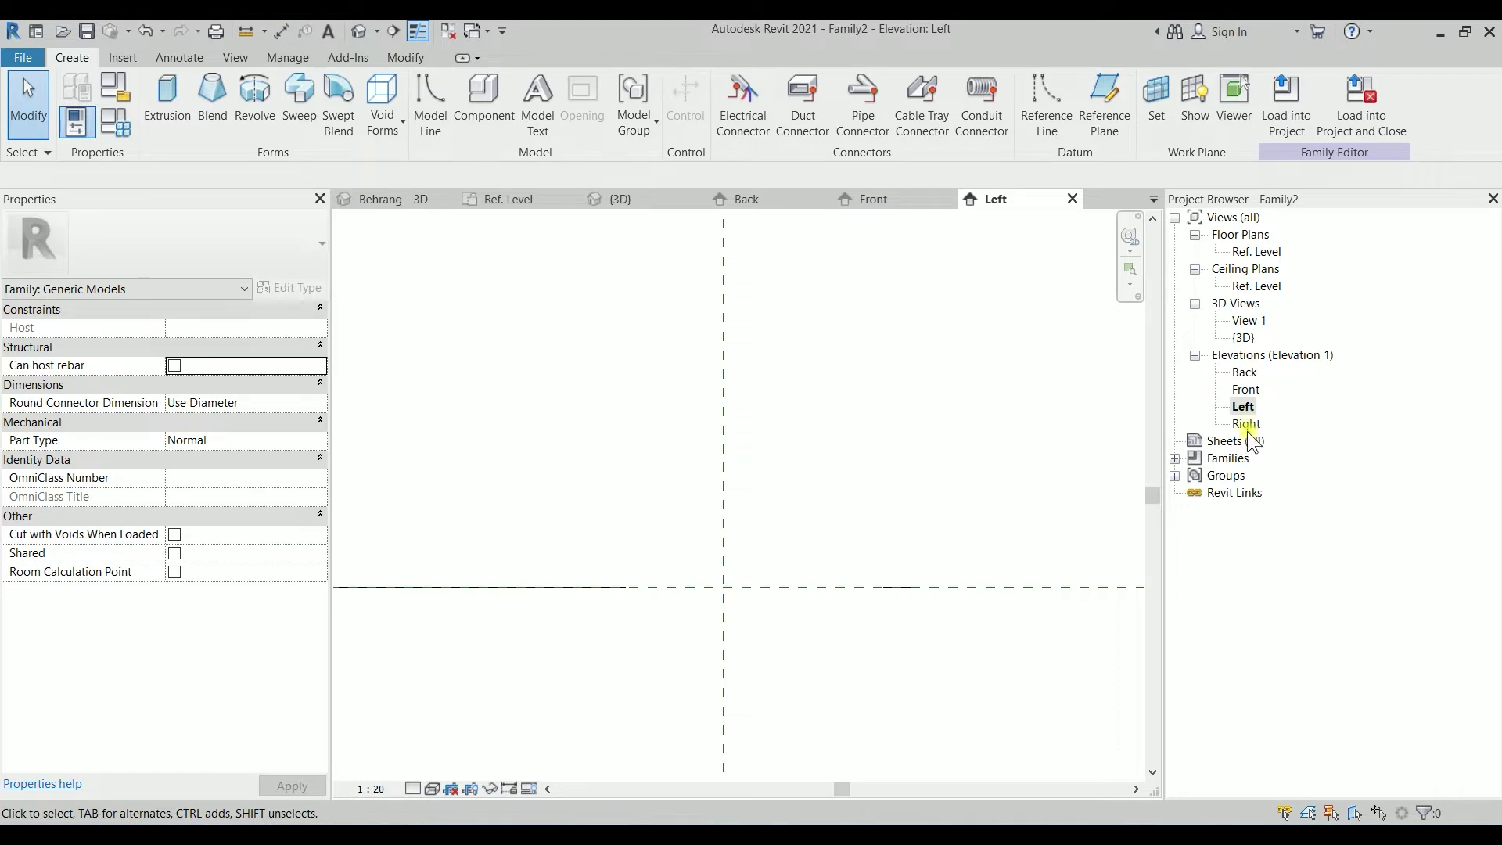
pyautogui.click(829, 715)
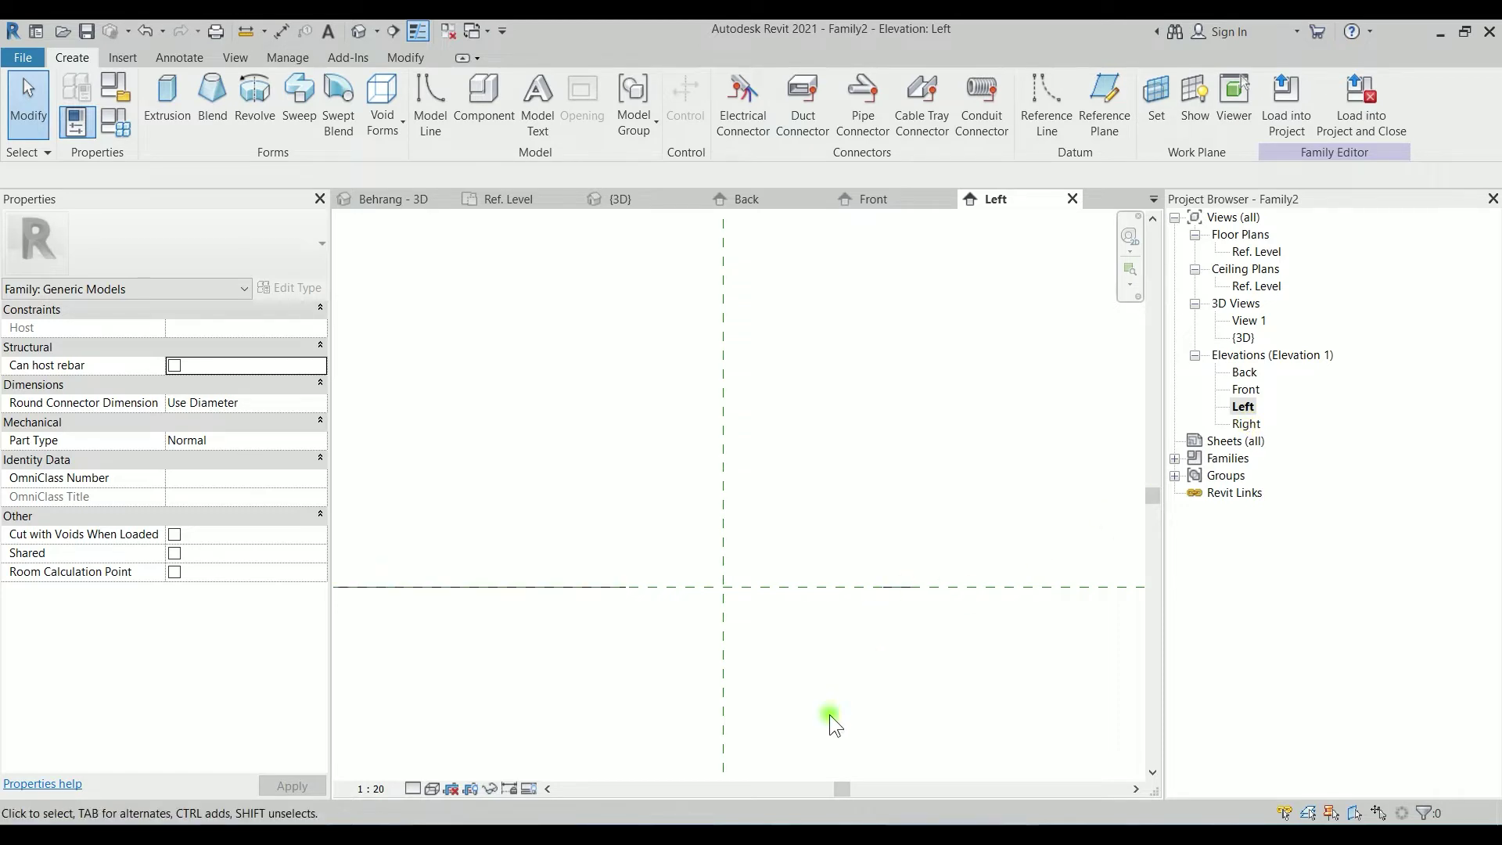
# Step: Start a solid extrusion and sketch the vertical and horizontal profile lines, the horizontal at 6
pyautogui.click(162, 100)
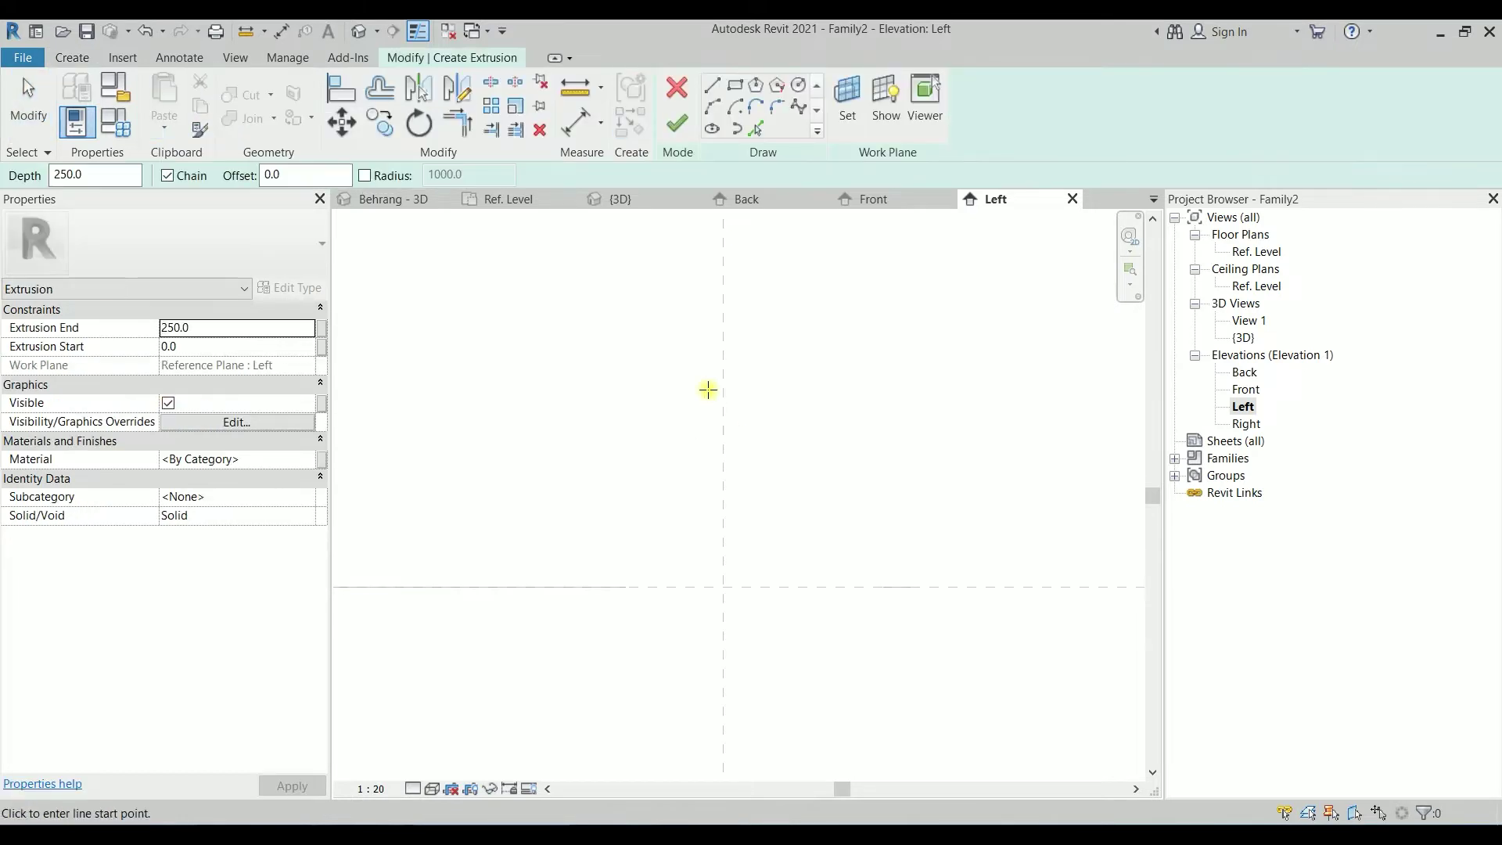
pyautogui.moveTo(714, 387); pyautogui.dragTo(701, 324, button='middle')
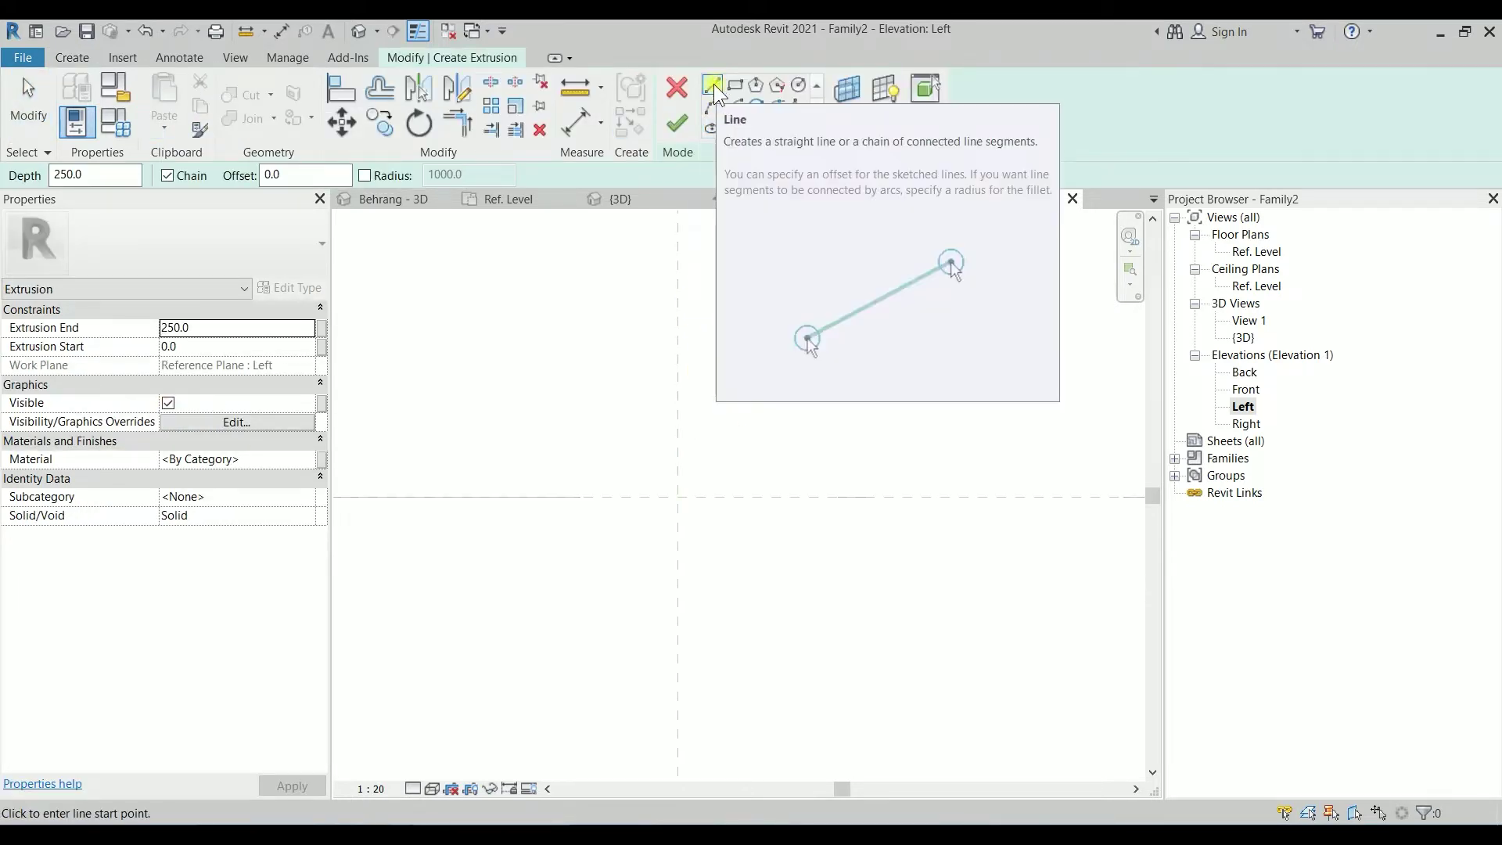
pyautogui.click(678, 497)
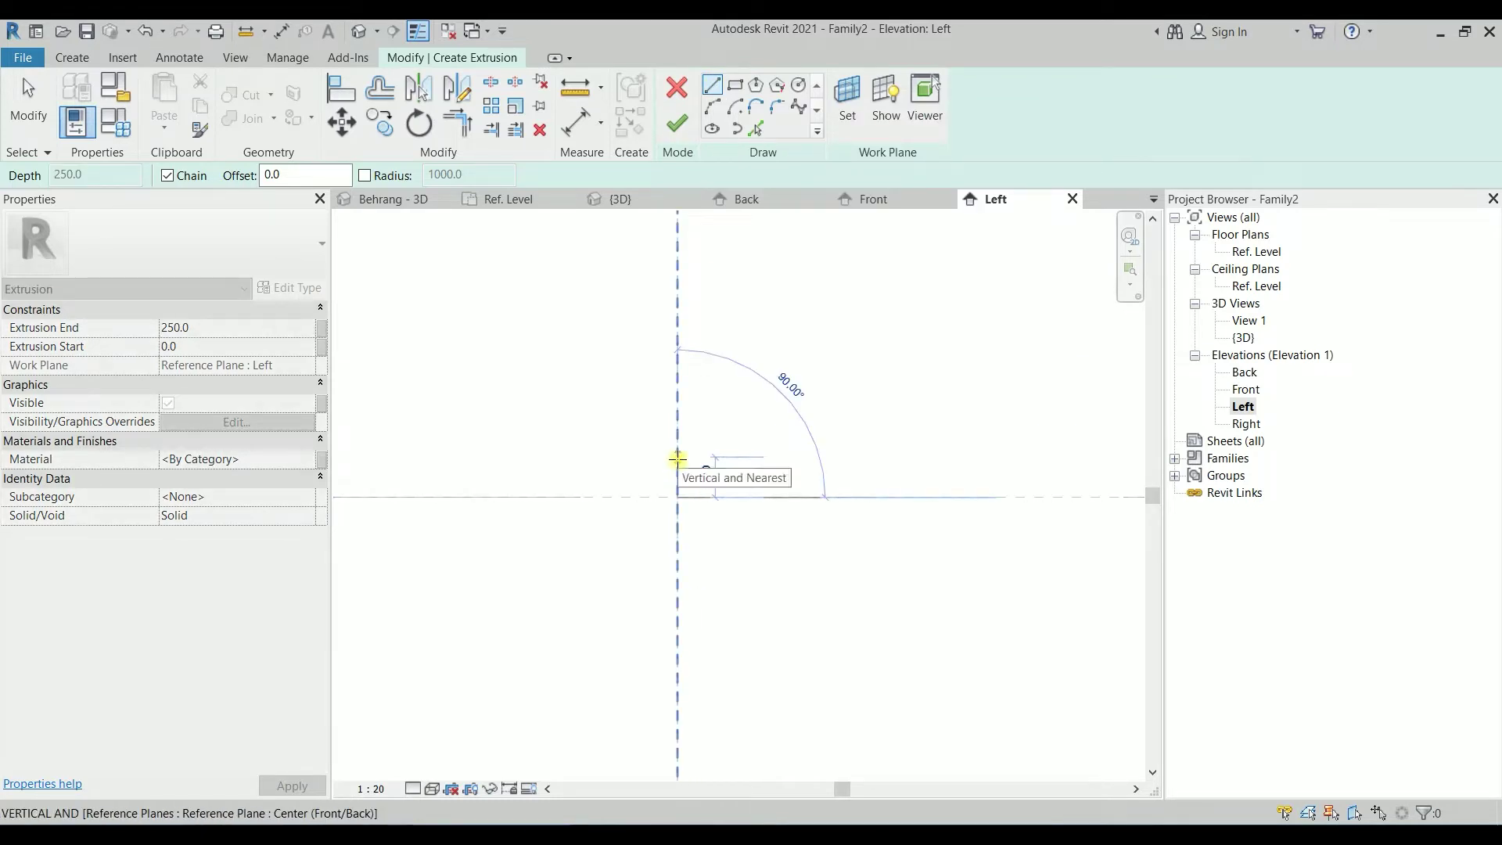
pyautogui.write('5')
pyautogui.press('Return')
pyautogui.scroll(3, 687, 480)
pyautogui.scroll(2, 685, 483)
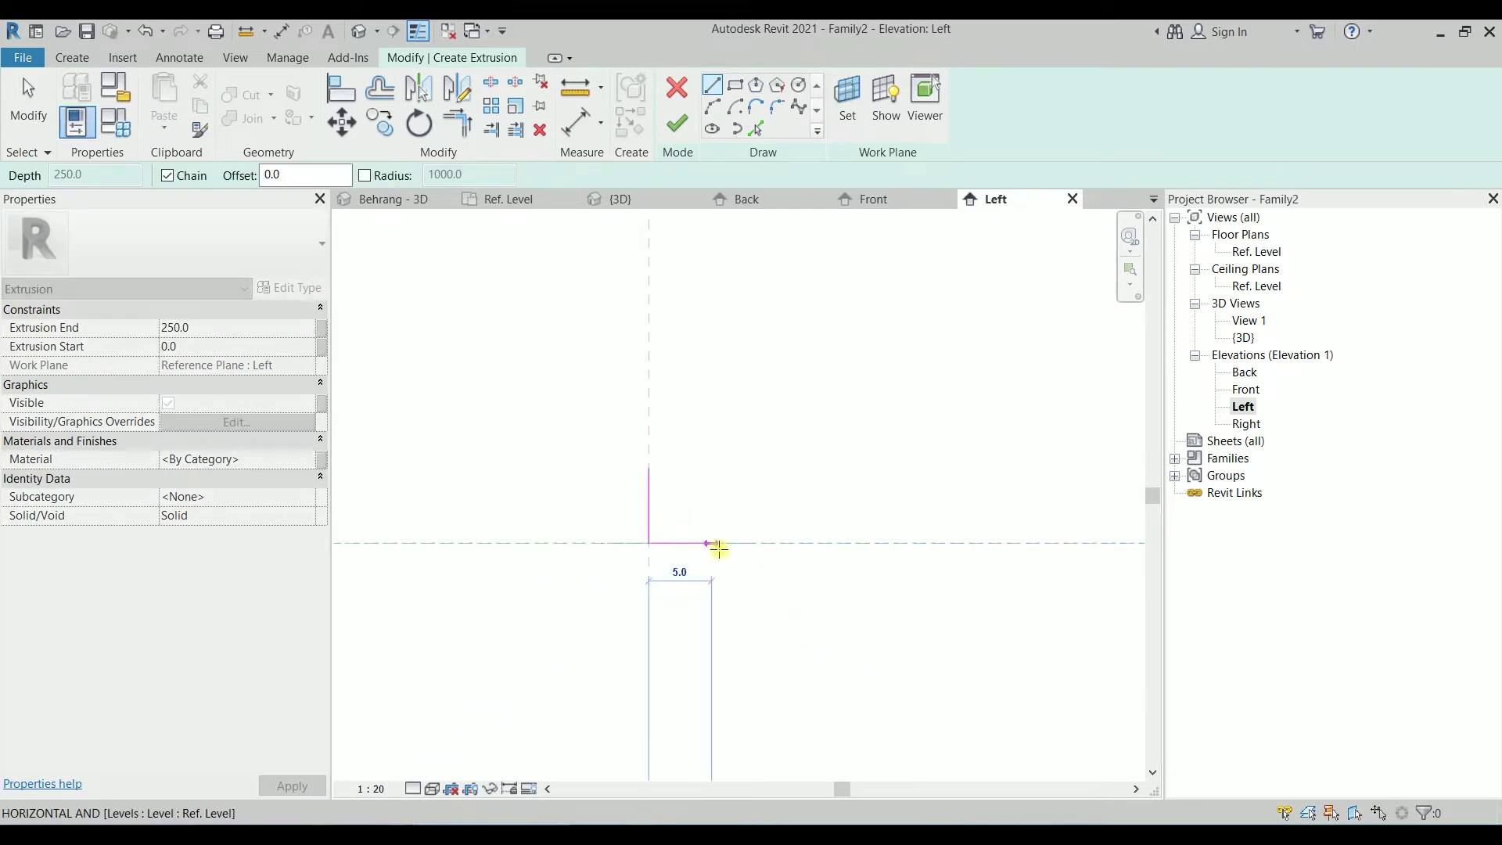
pyautogui.write('6')
pyautogui.press('Return')
pyautogui.press('Escape')
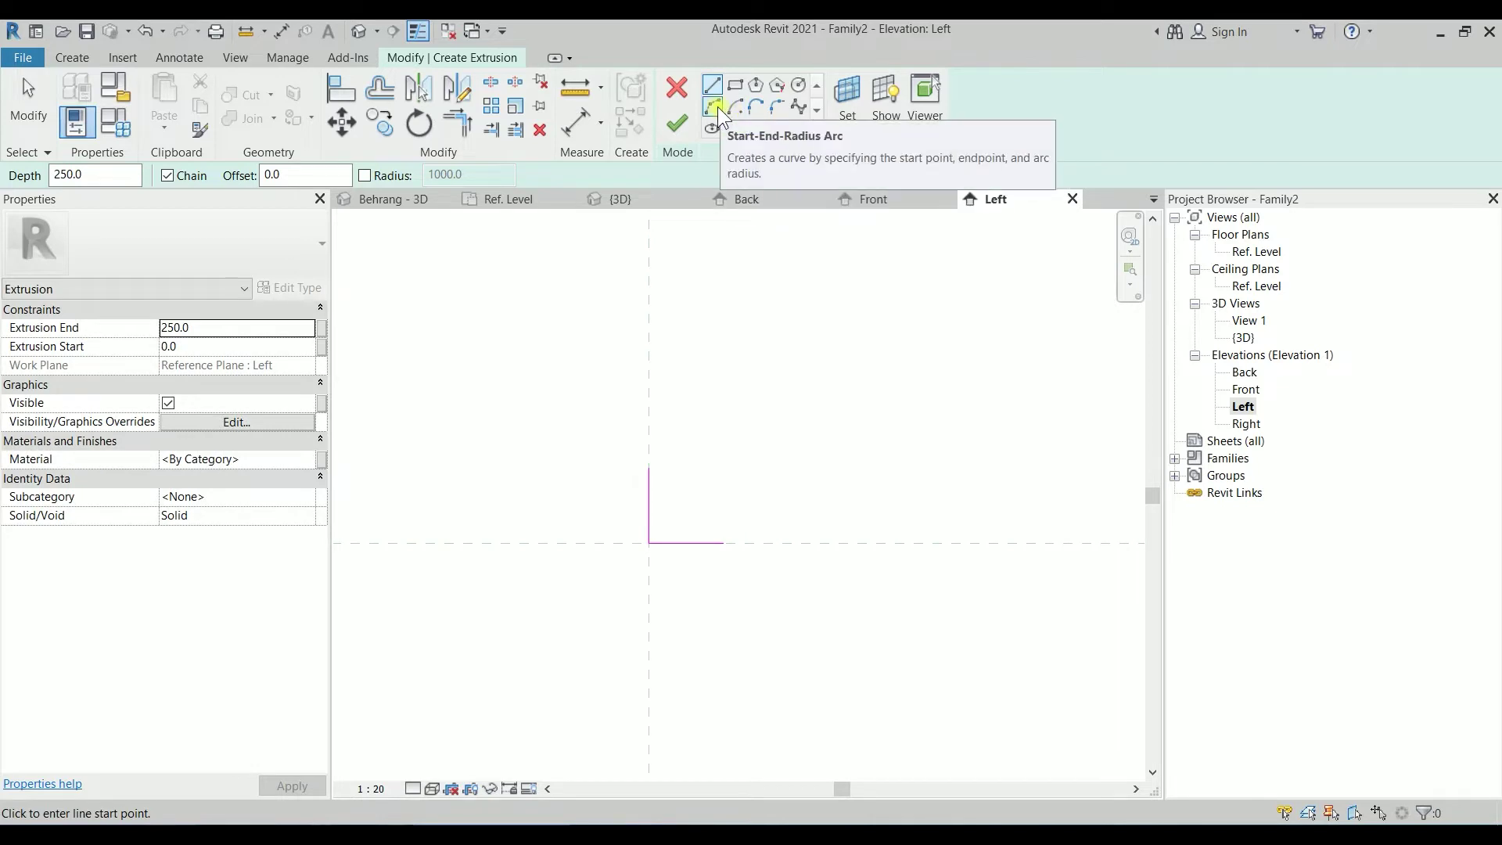
# Step: Close the profile with a start-end-radius arc from the vertical line's top to the horizontal line's end
pyautogui.click(717, 107)
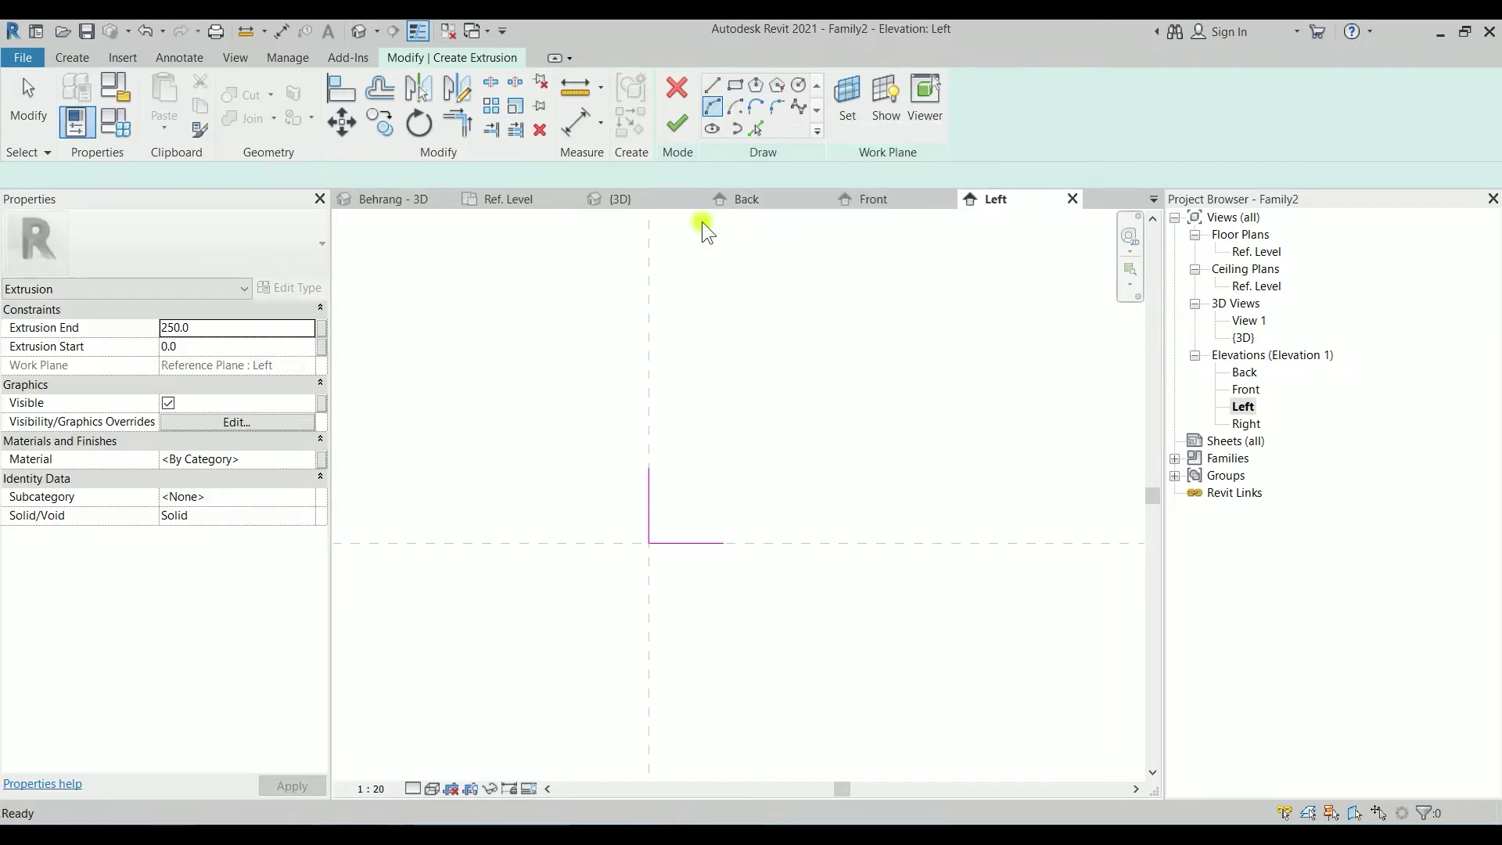
pyautogui.click(650, 468)
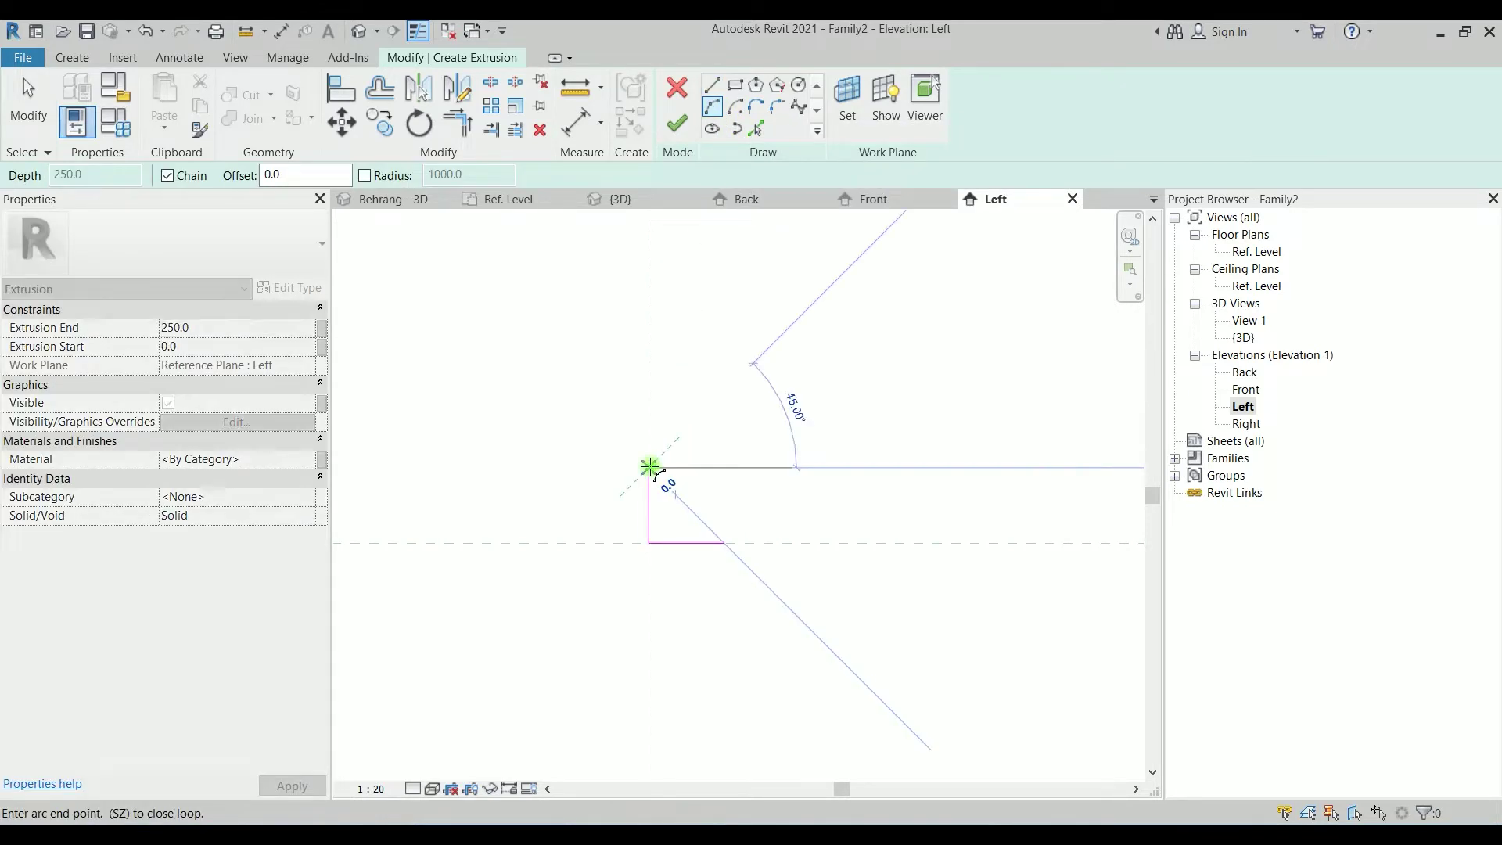
pyautogui.click(723, 543)
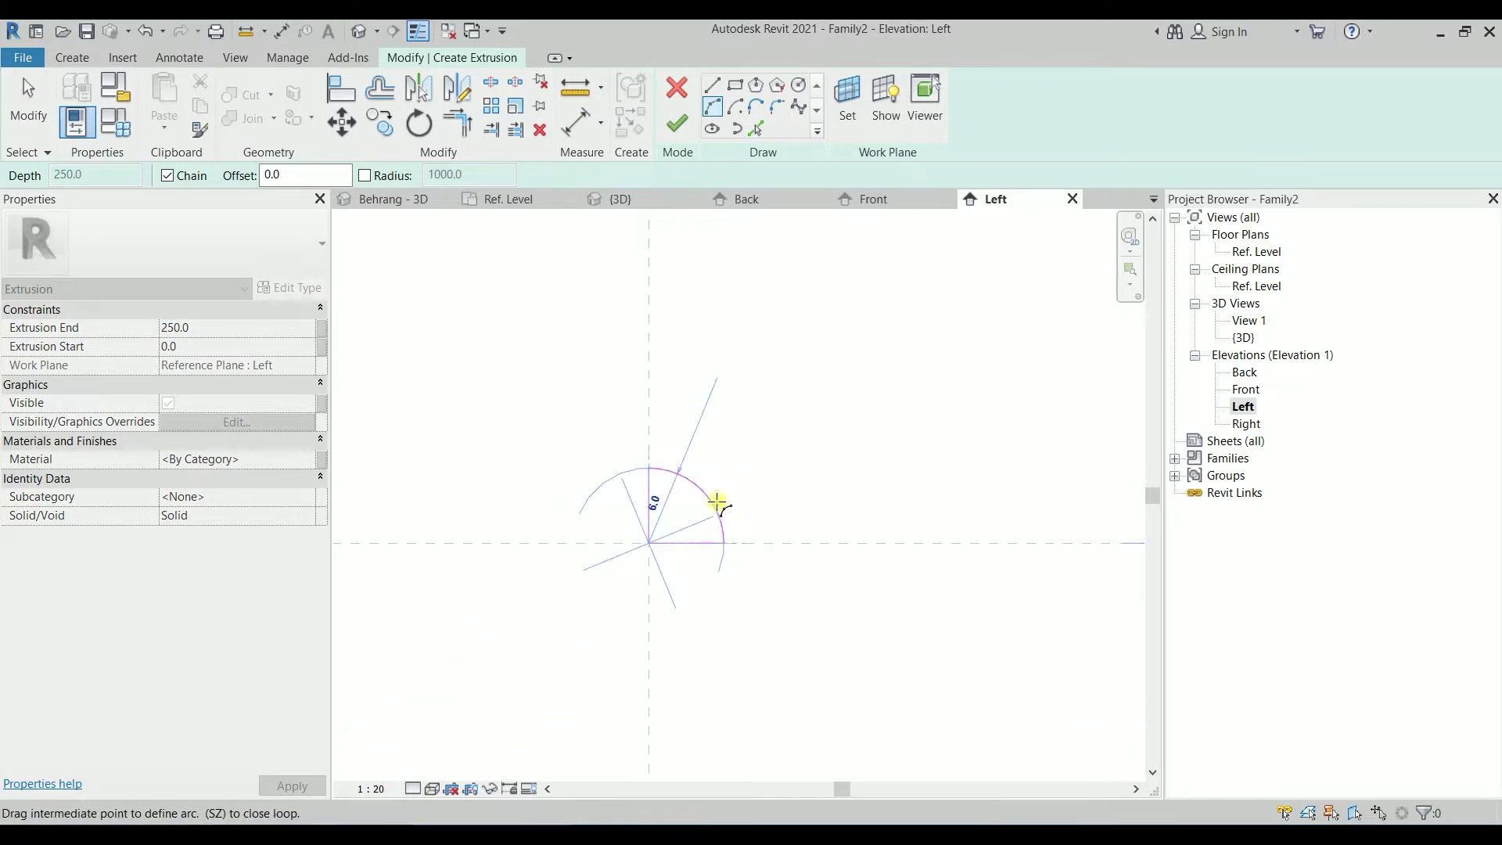
pyautogui.click(716, 504)
pyautogui.press('Escape')
pyautogui.press('Escape')
pyautogui.scroll(-2, 731, 503)
pyautogui.moveTo(732, 503); pyautogui.dragTo(748, 428, button='middle')
pyautogui.scroll(2, 710, 404)
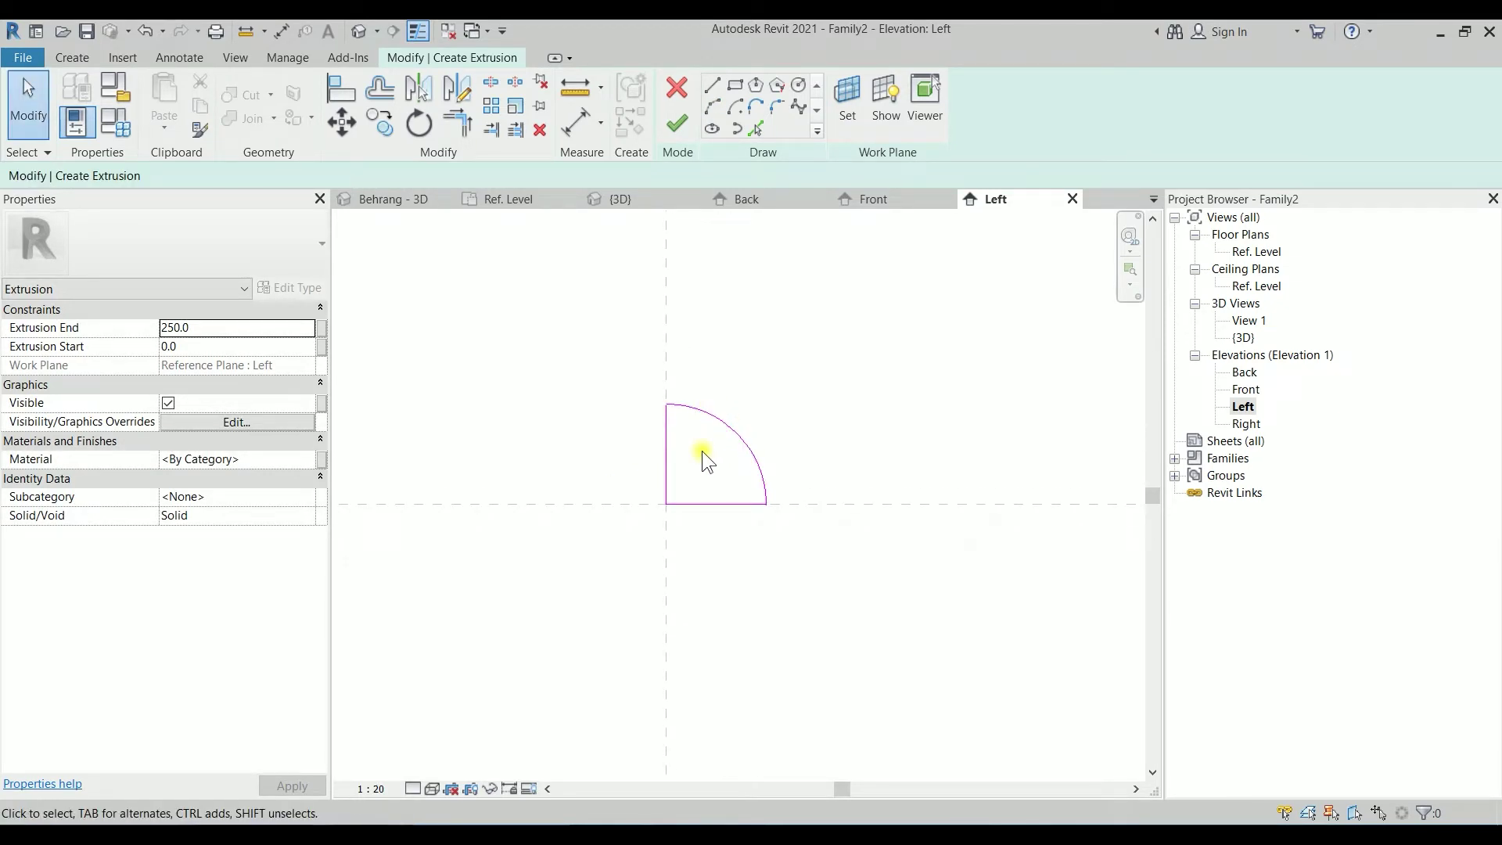
# Step: Dimension the profile's height with DI, from the bottom edge to the arc's top endpoint
pyautogui.press('d')
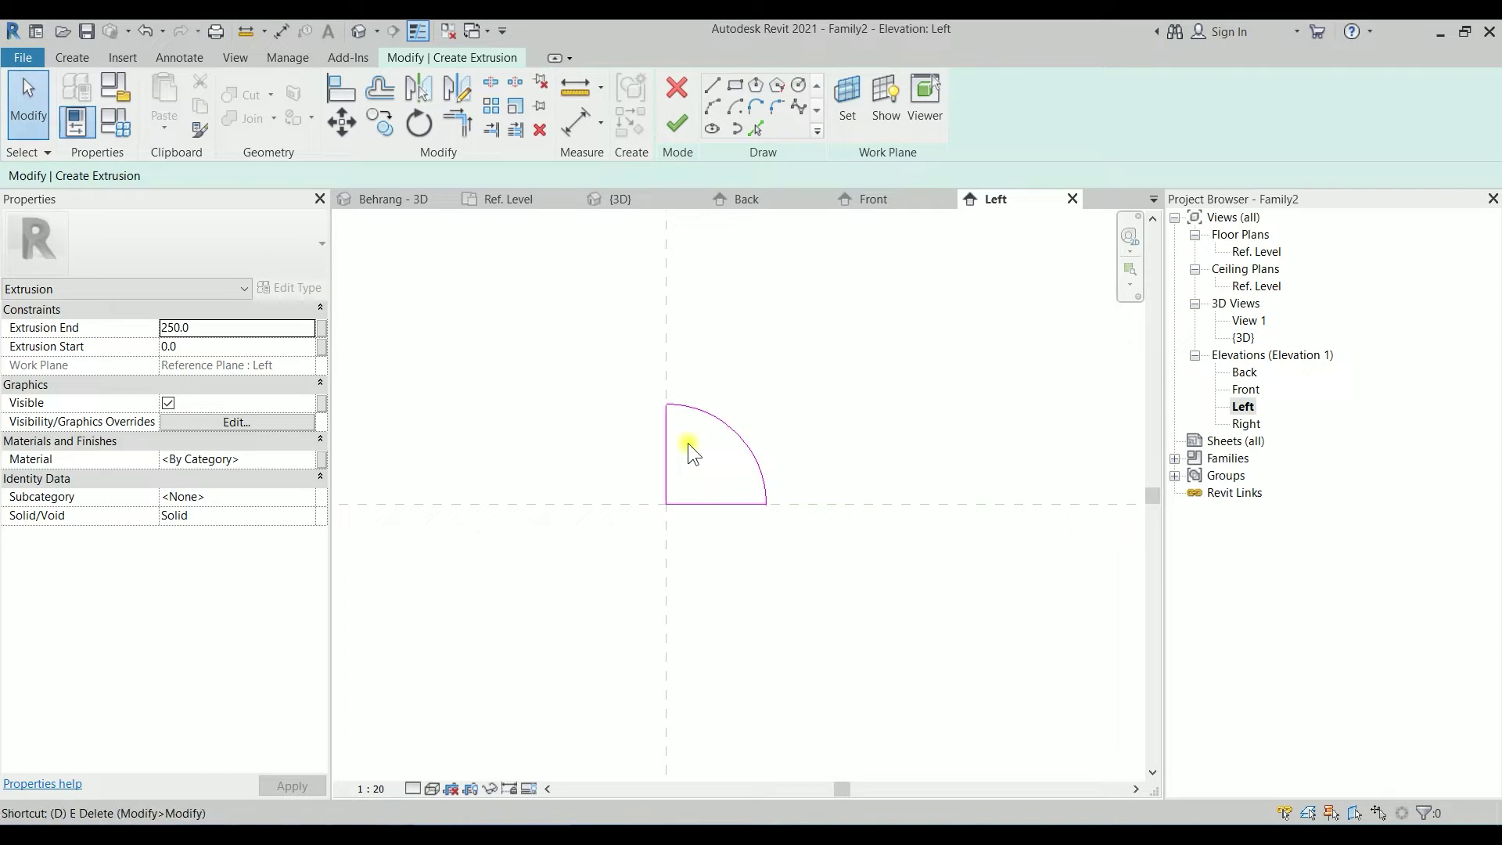
pyautogui.press('i')
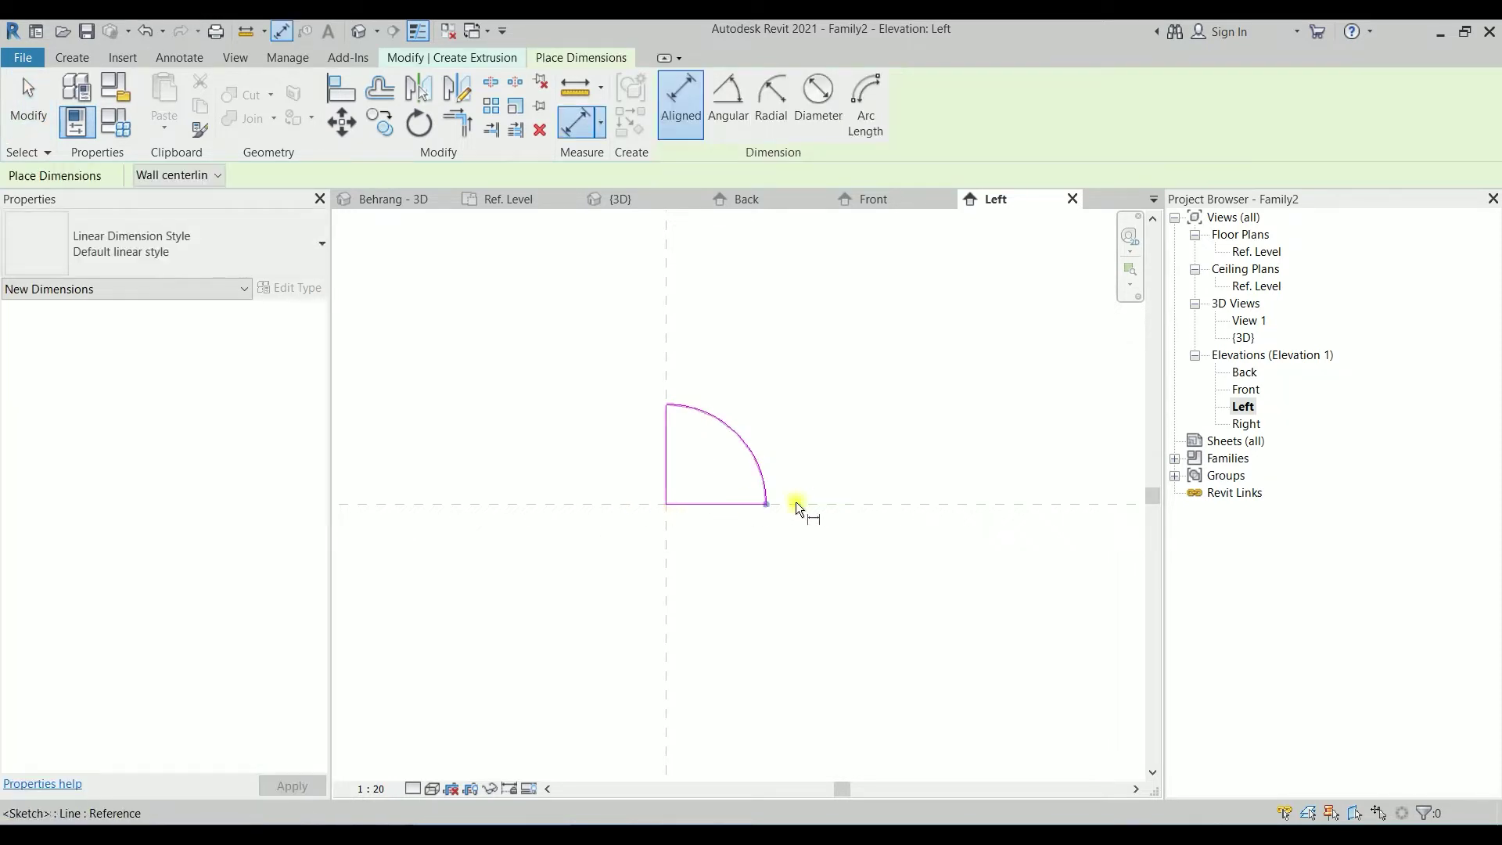
pyautogui.click(734, 504)
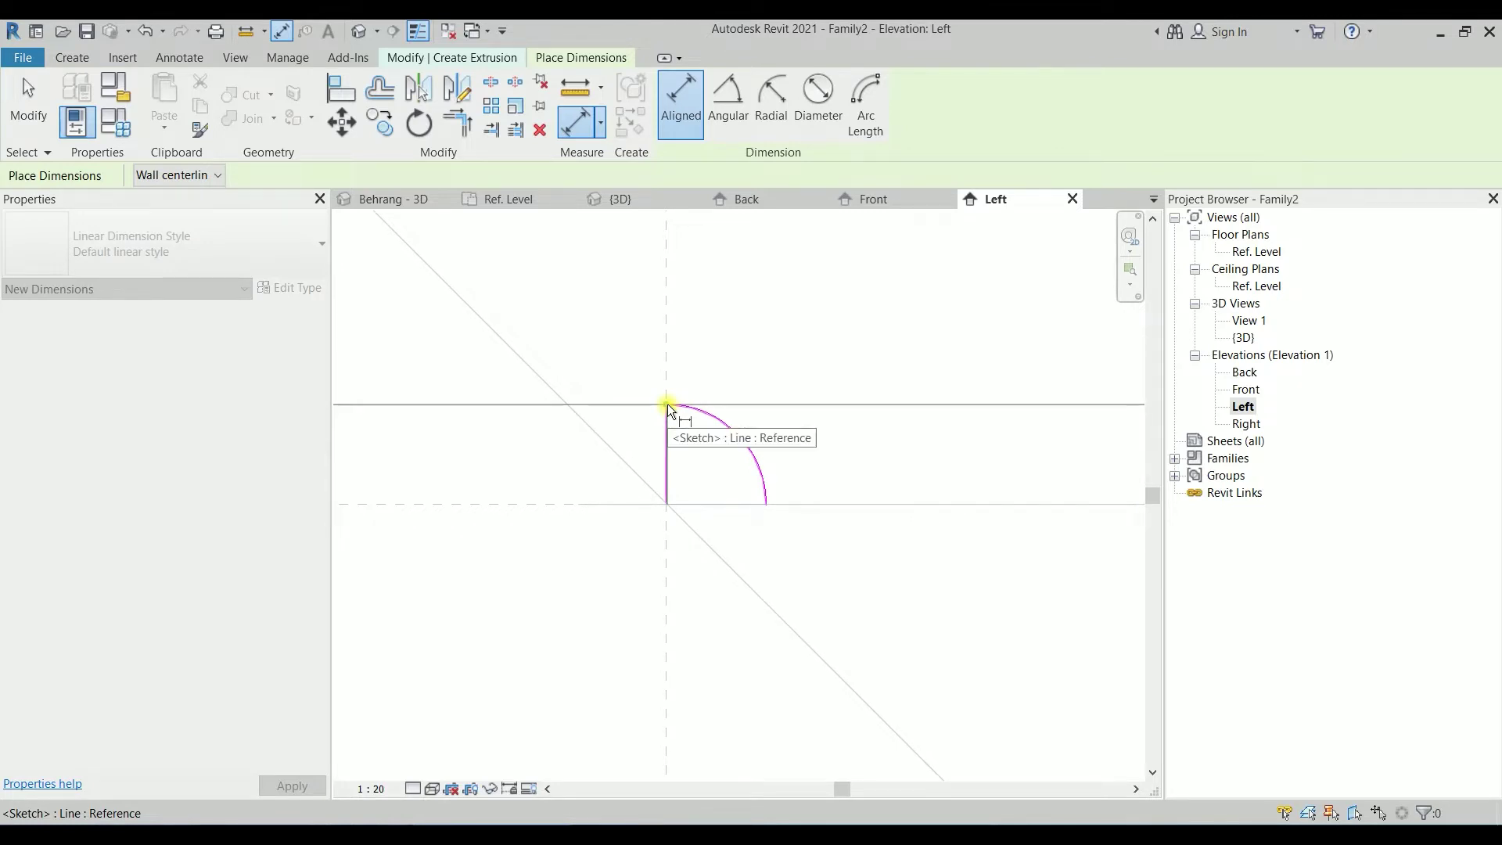
pyautogui.click(669, 403)
pyautogui.press('Escape')
pyautogui.scroll(-4, 556, 316)
pyautogui.press('Escape')
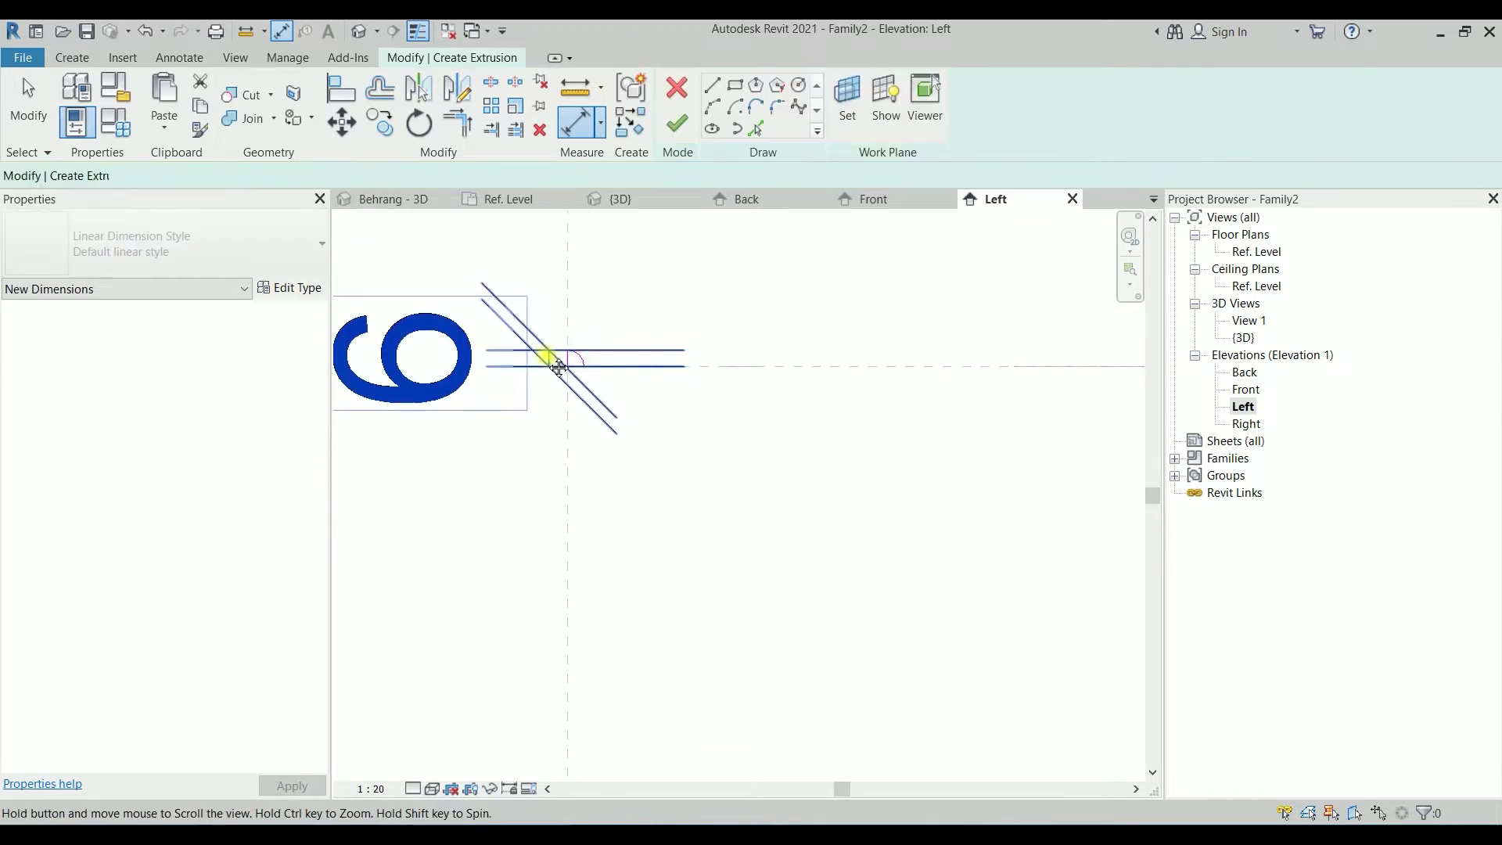
pyautogui.moveTo(548, 356); pyautogui.dragTo(657, 443, button='middle')
pyautogui.scroll(2, 658, 439)
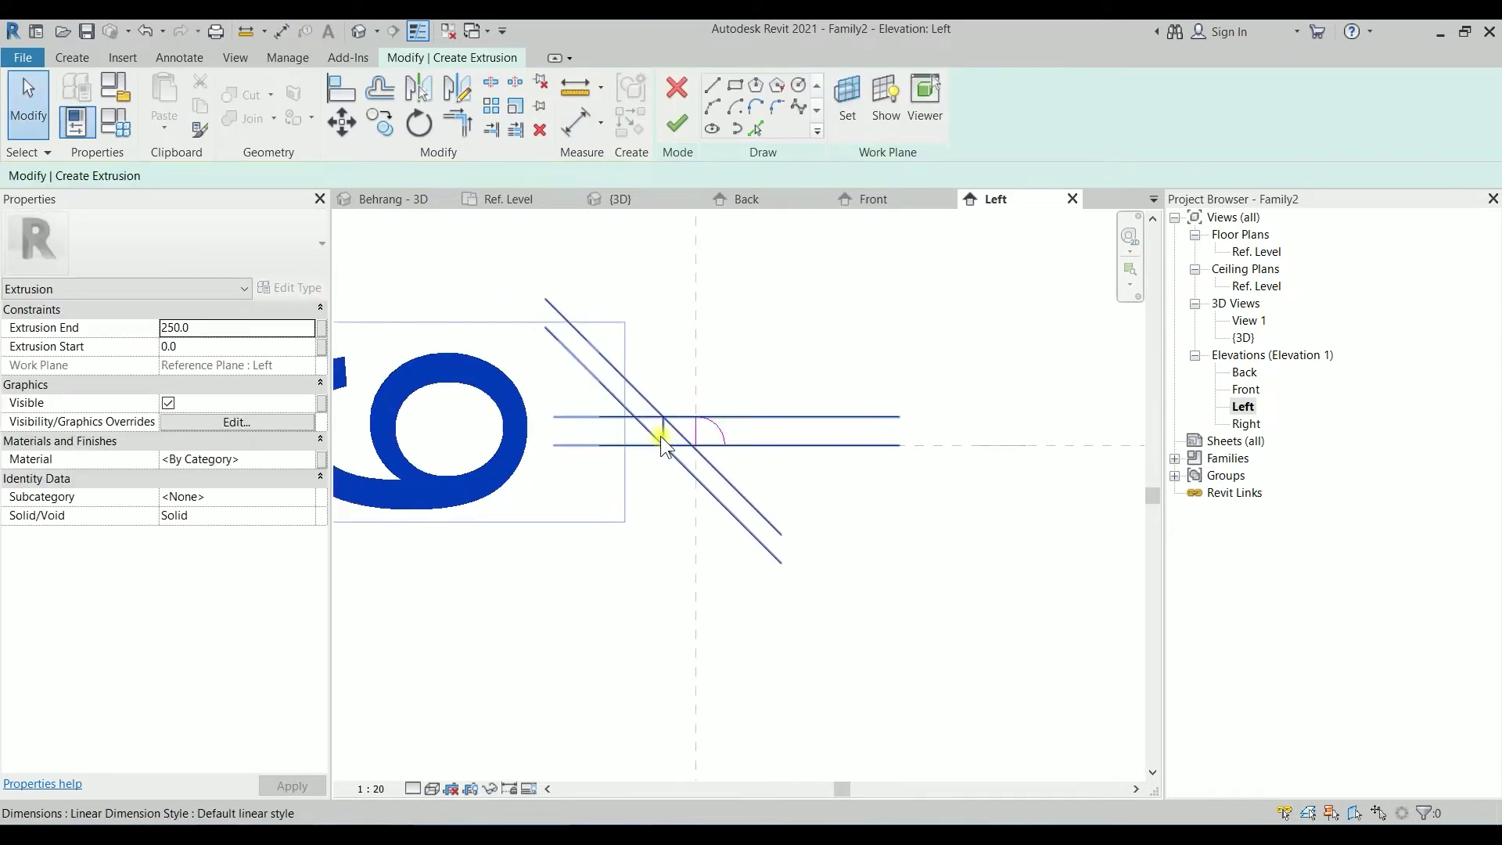
# Step: Label that dimension with a new instance parameter named Weld Size
pyautogui.click(661, 435)
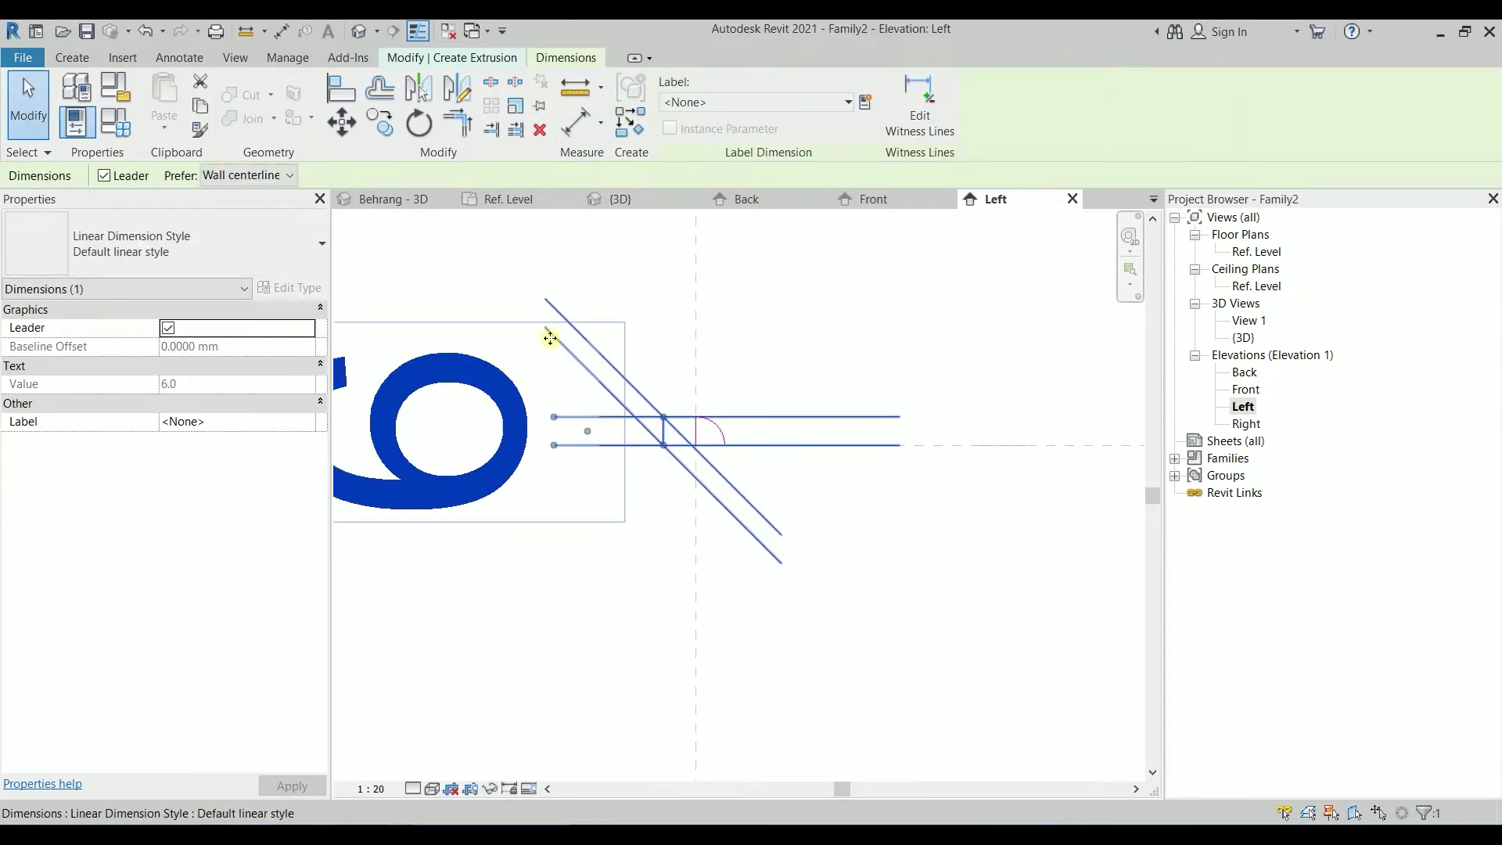
pyautogui.click(867, 102)
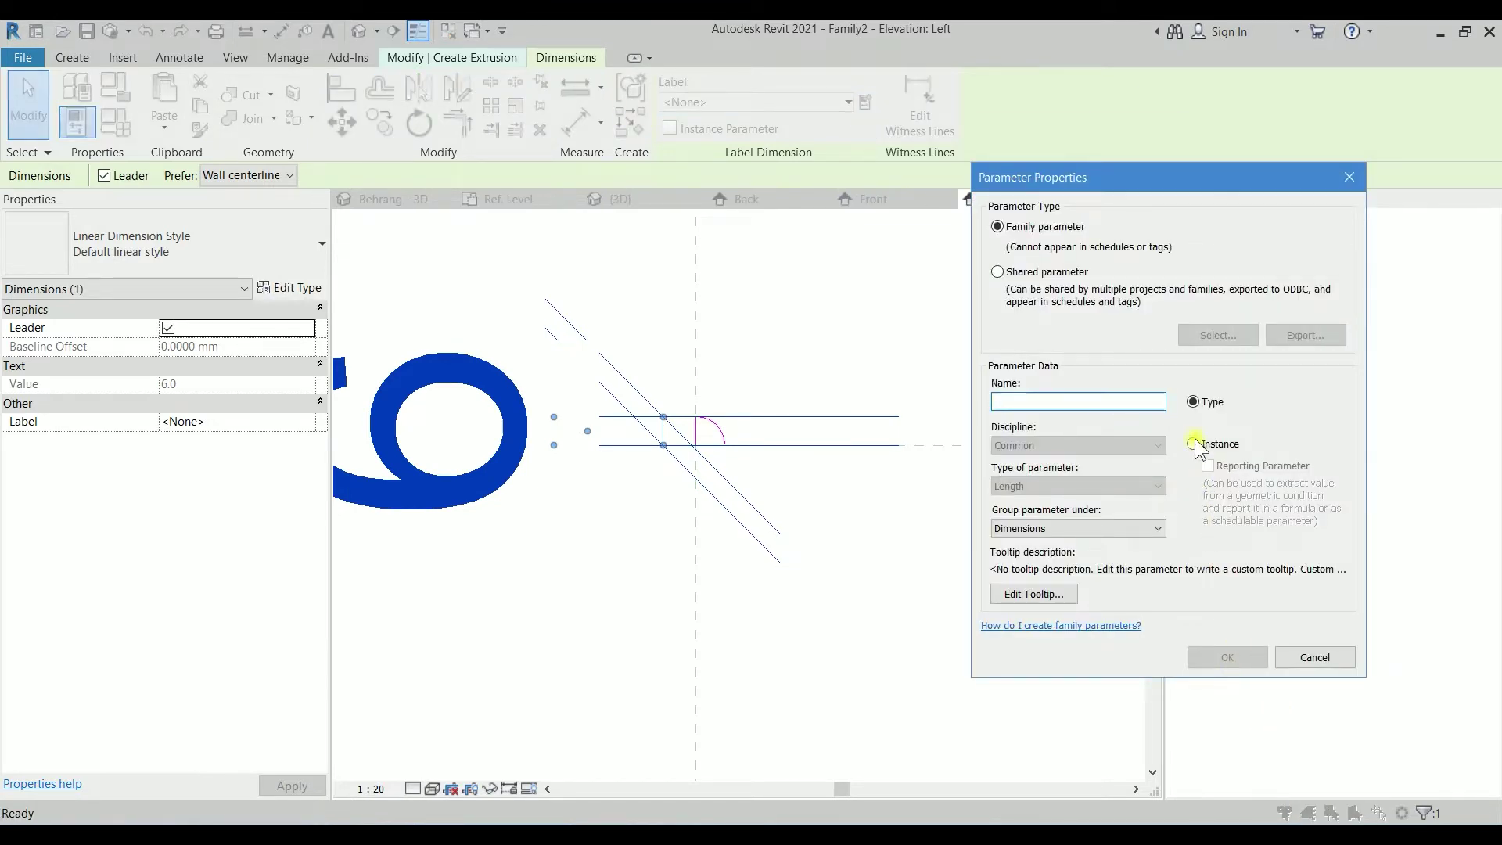
pyautogui.click(1194, 443)
pyautogui.click(1072, 403)
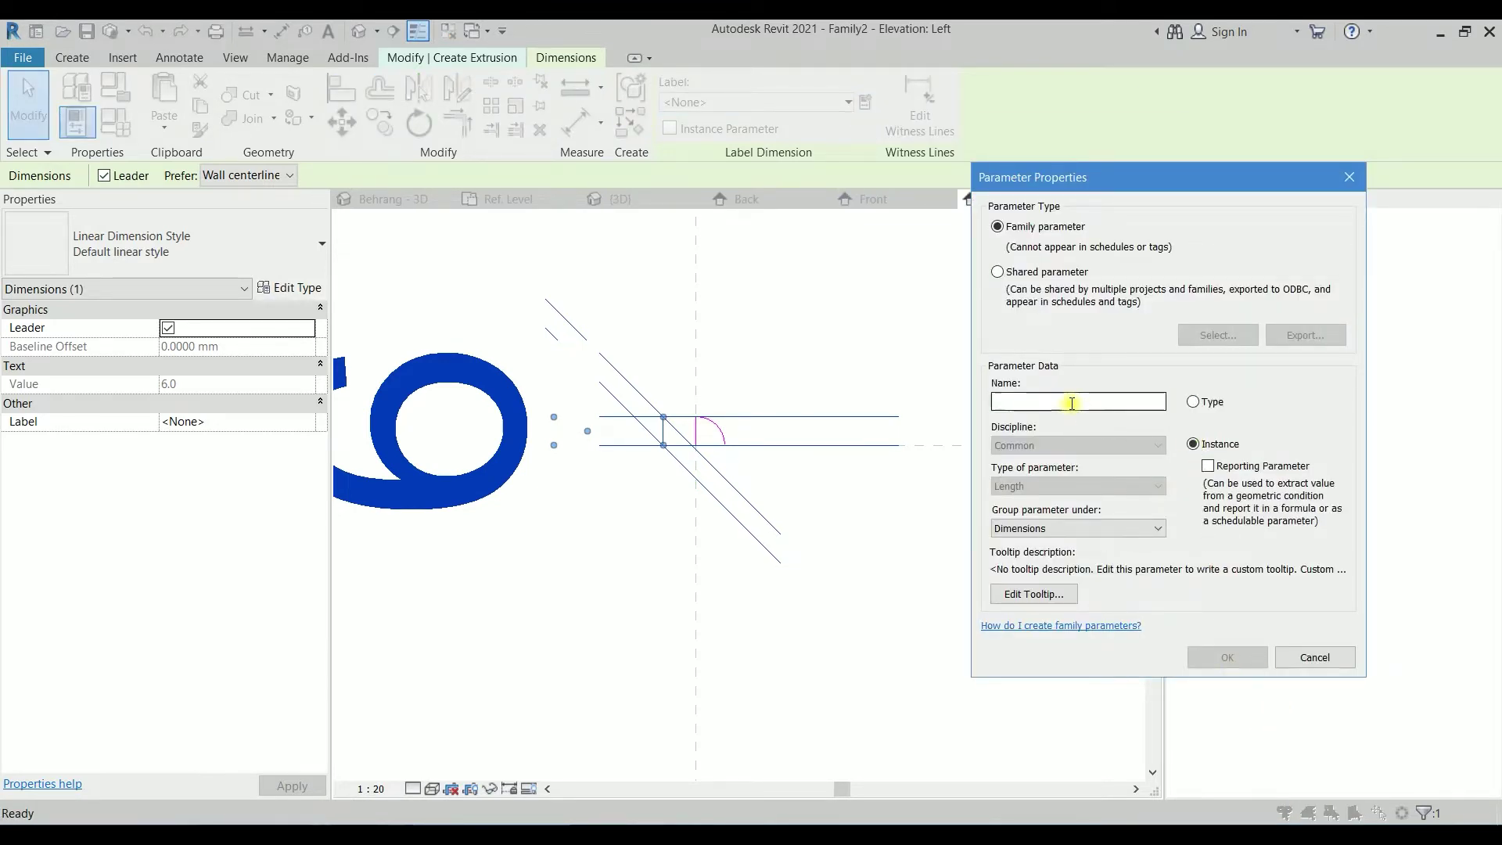
pyautogui.click(1072, 403)
pyautogui.write('Weld Size')
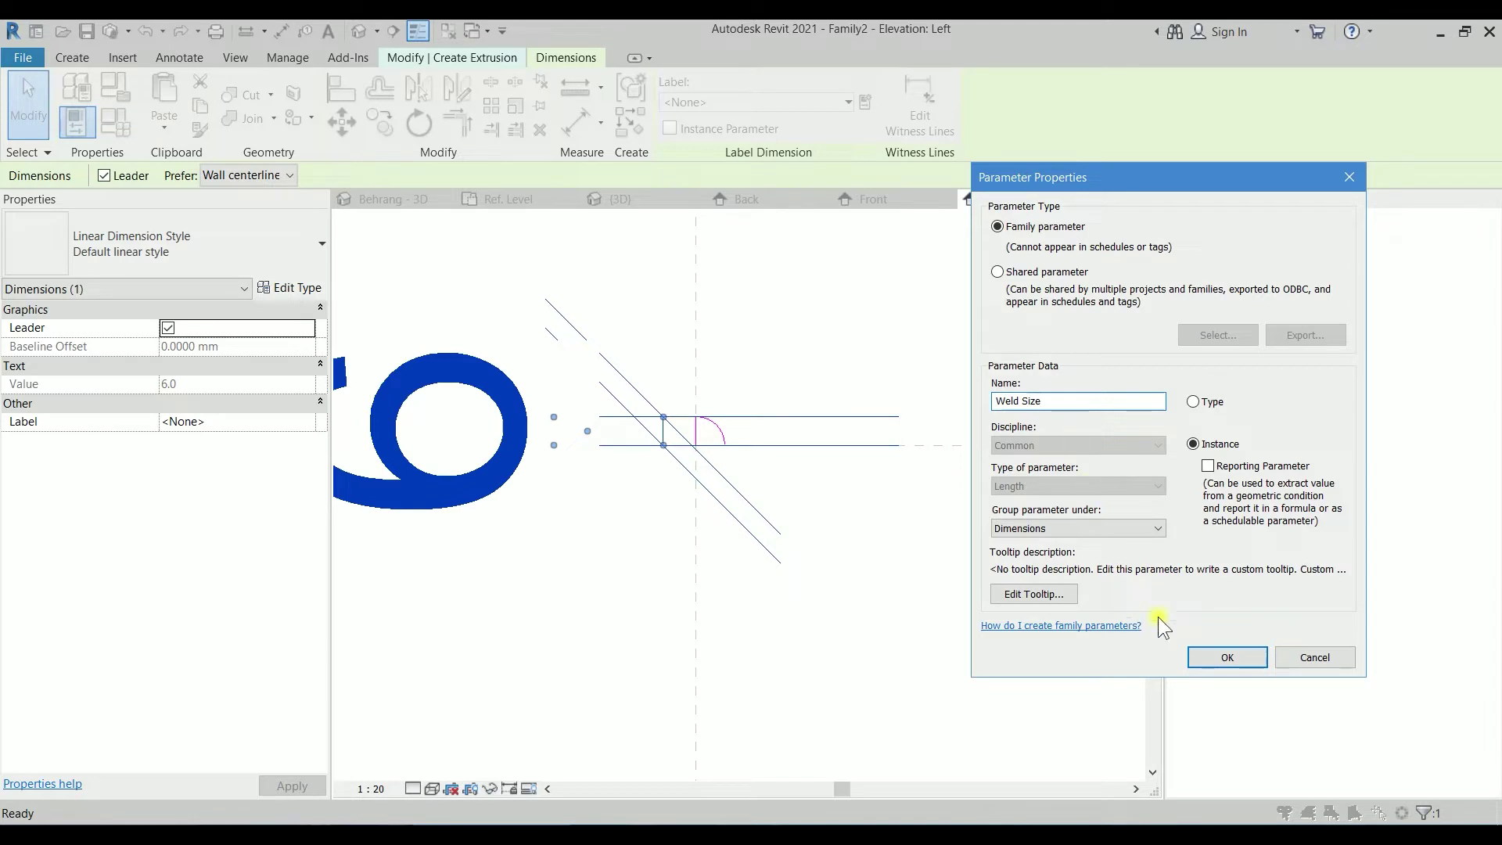
pyautogui.click(1227, 658)
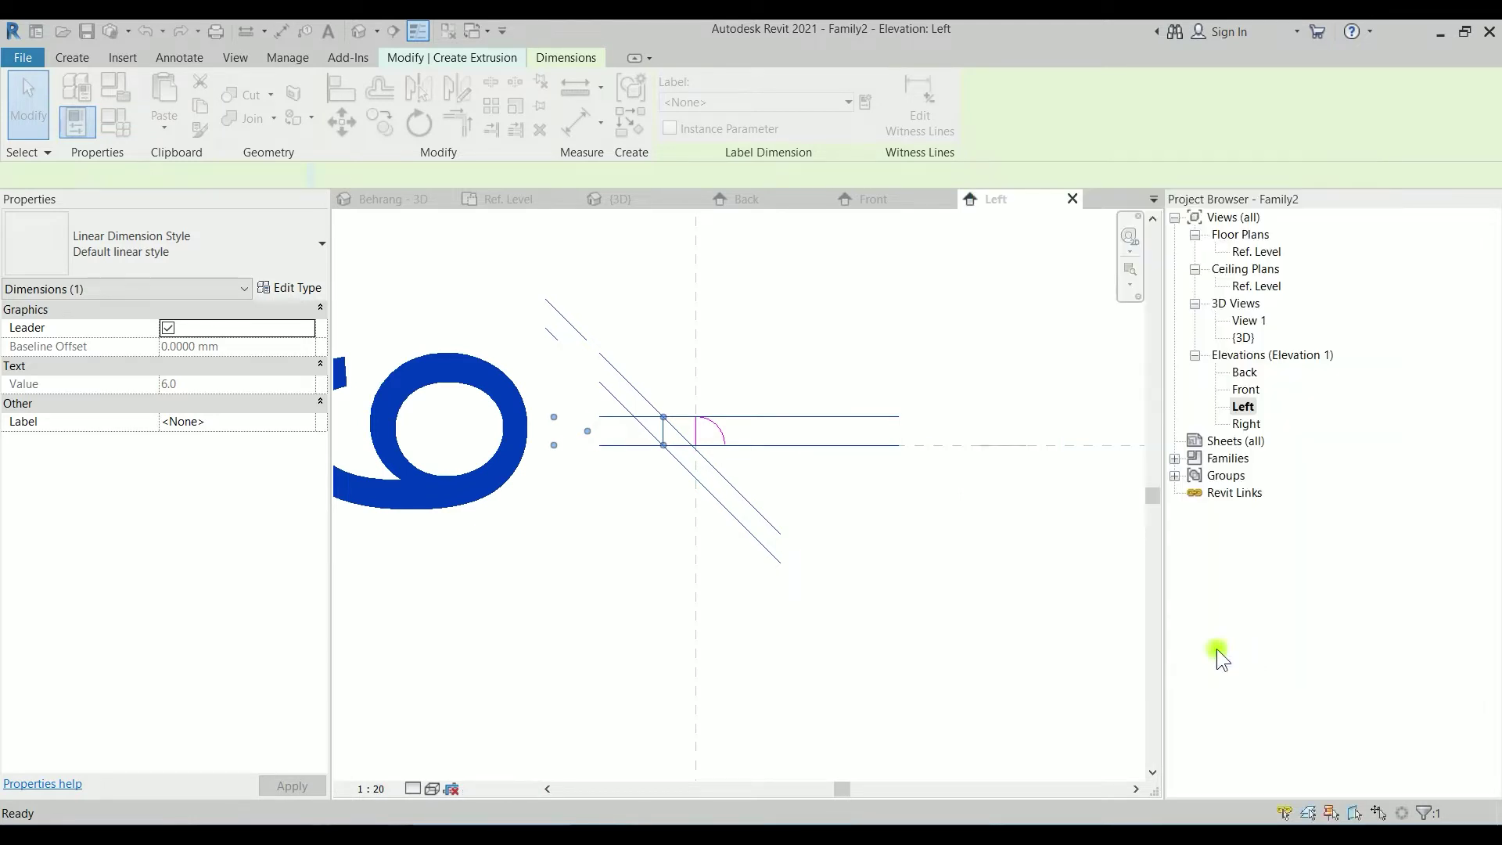
pyautogui.scroll(-2, 713, 323)
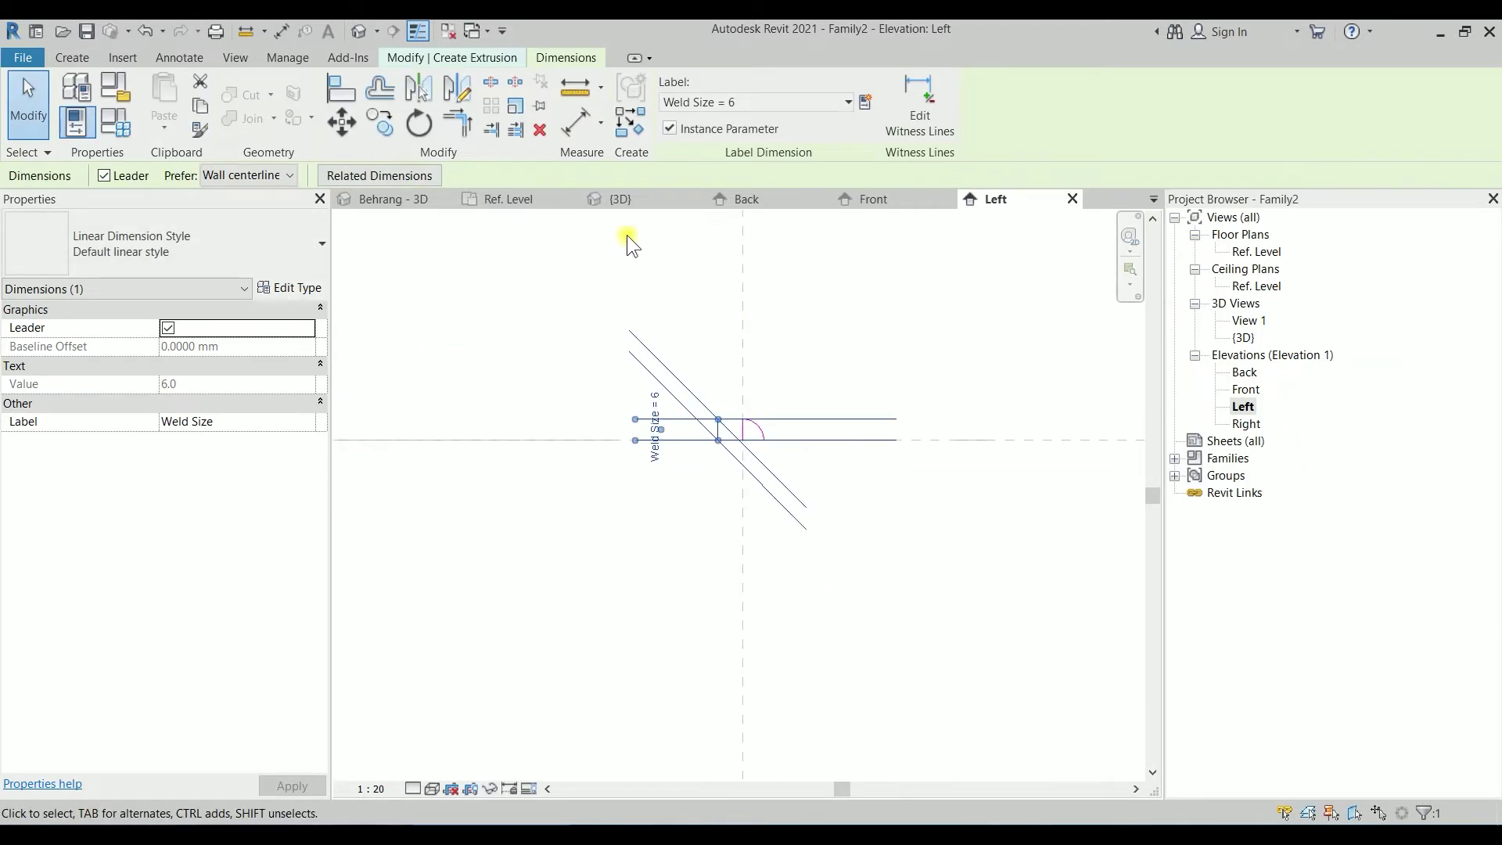
pyautogui.click(500, 56)
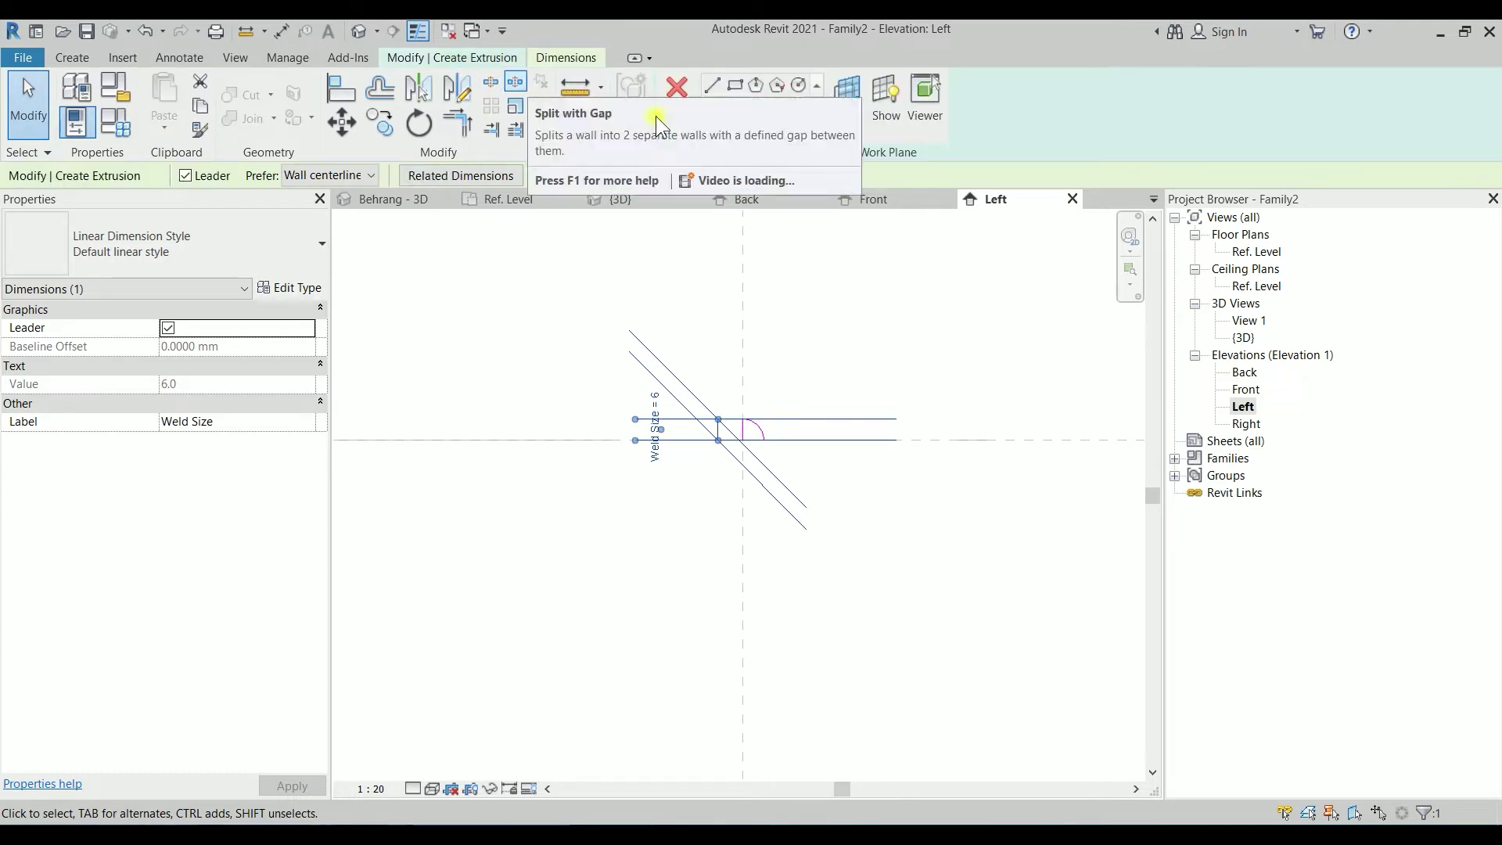
# Step: Finish the extrusion and set the view to Fine detail with Consistent Colors
pyautogui.click(677, 125)
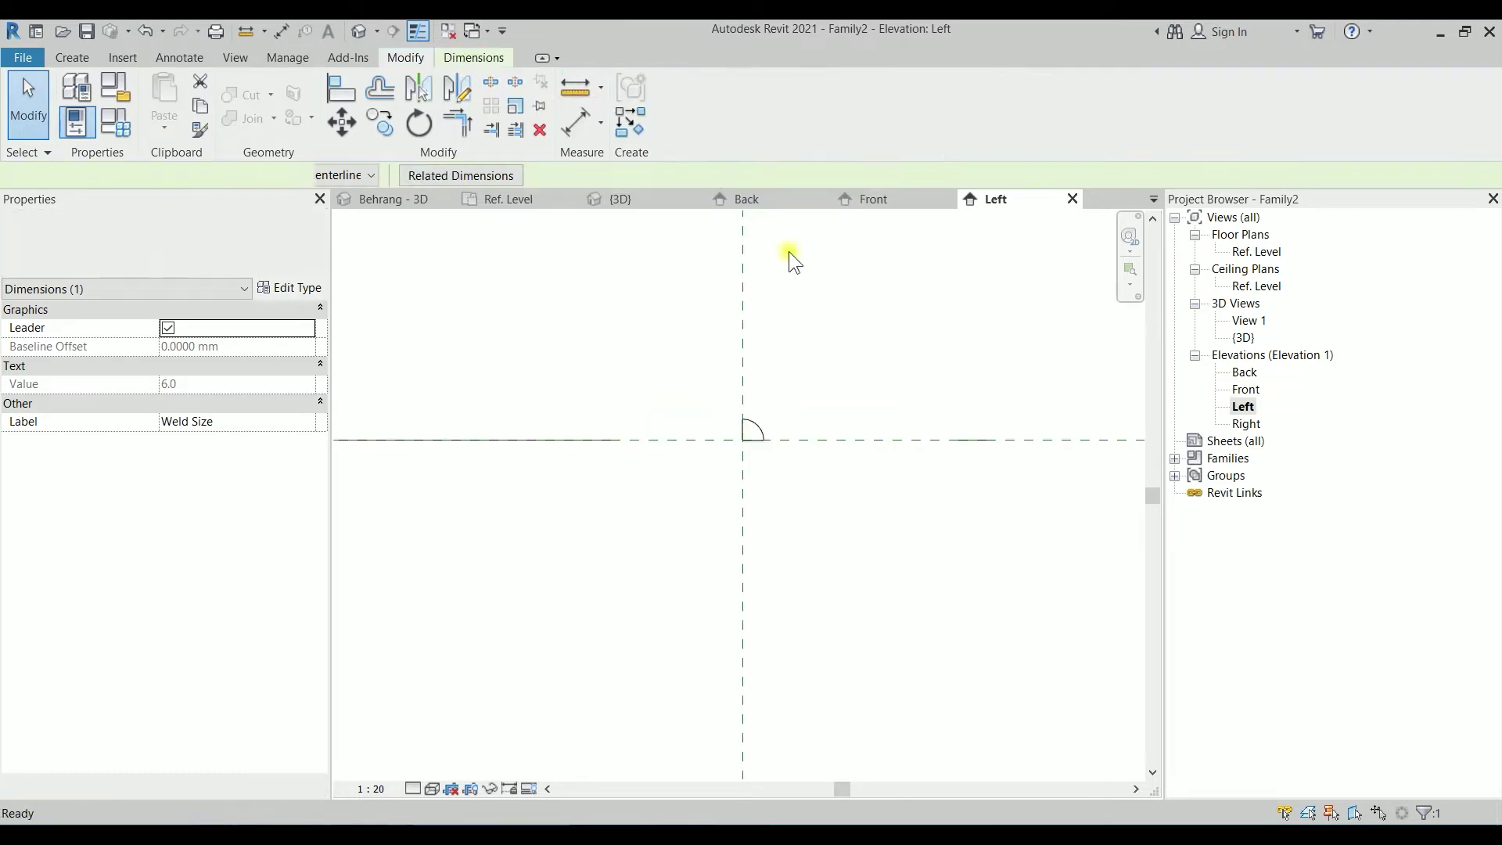
pyautogui.click(412, 788)
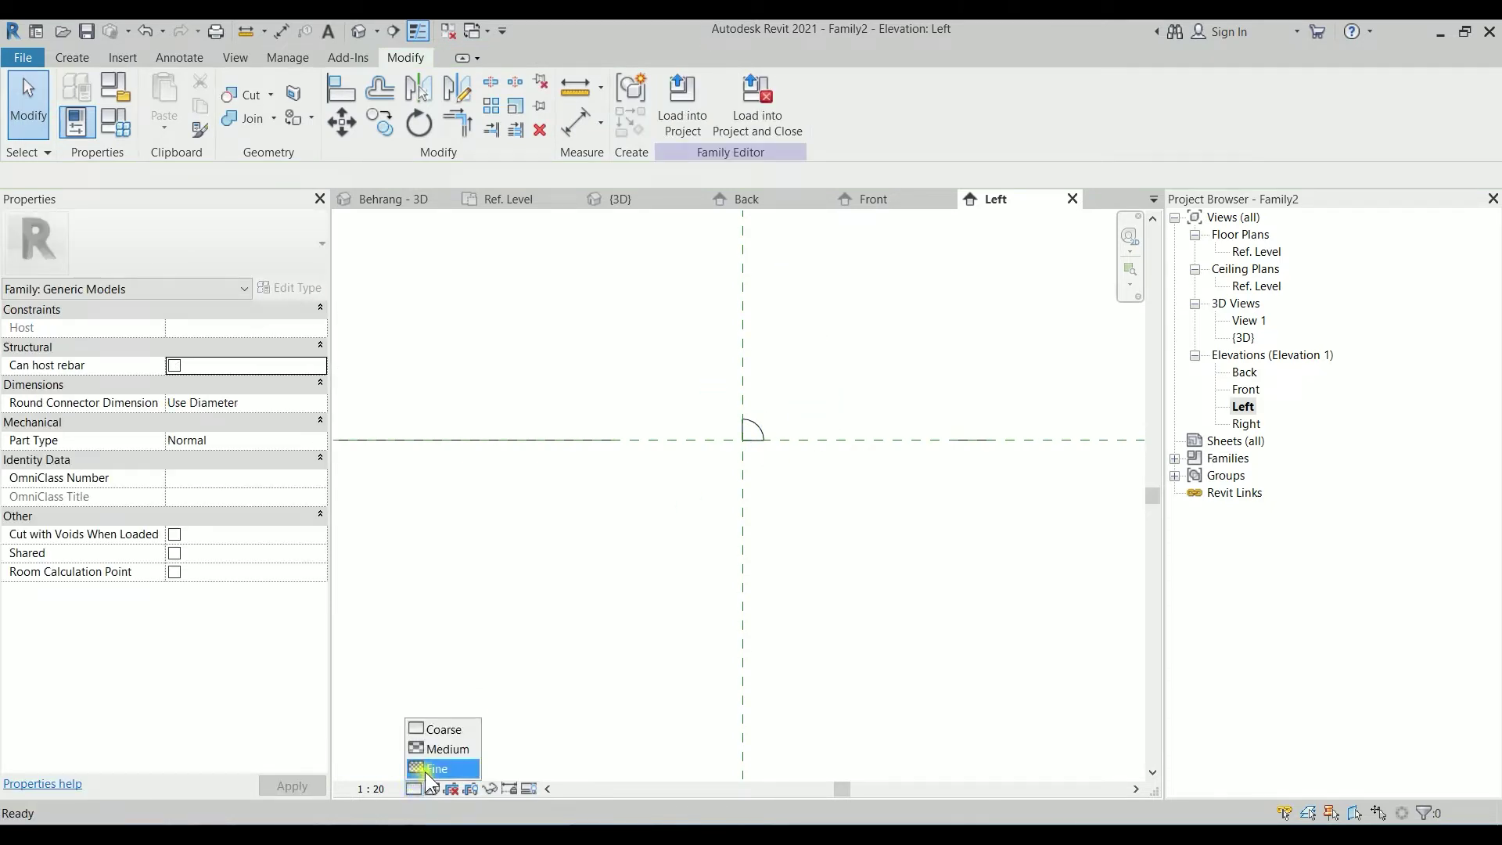
pyautogui.click(427, 770)
pyautogui.click(432, 788)
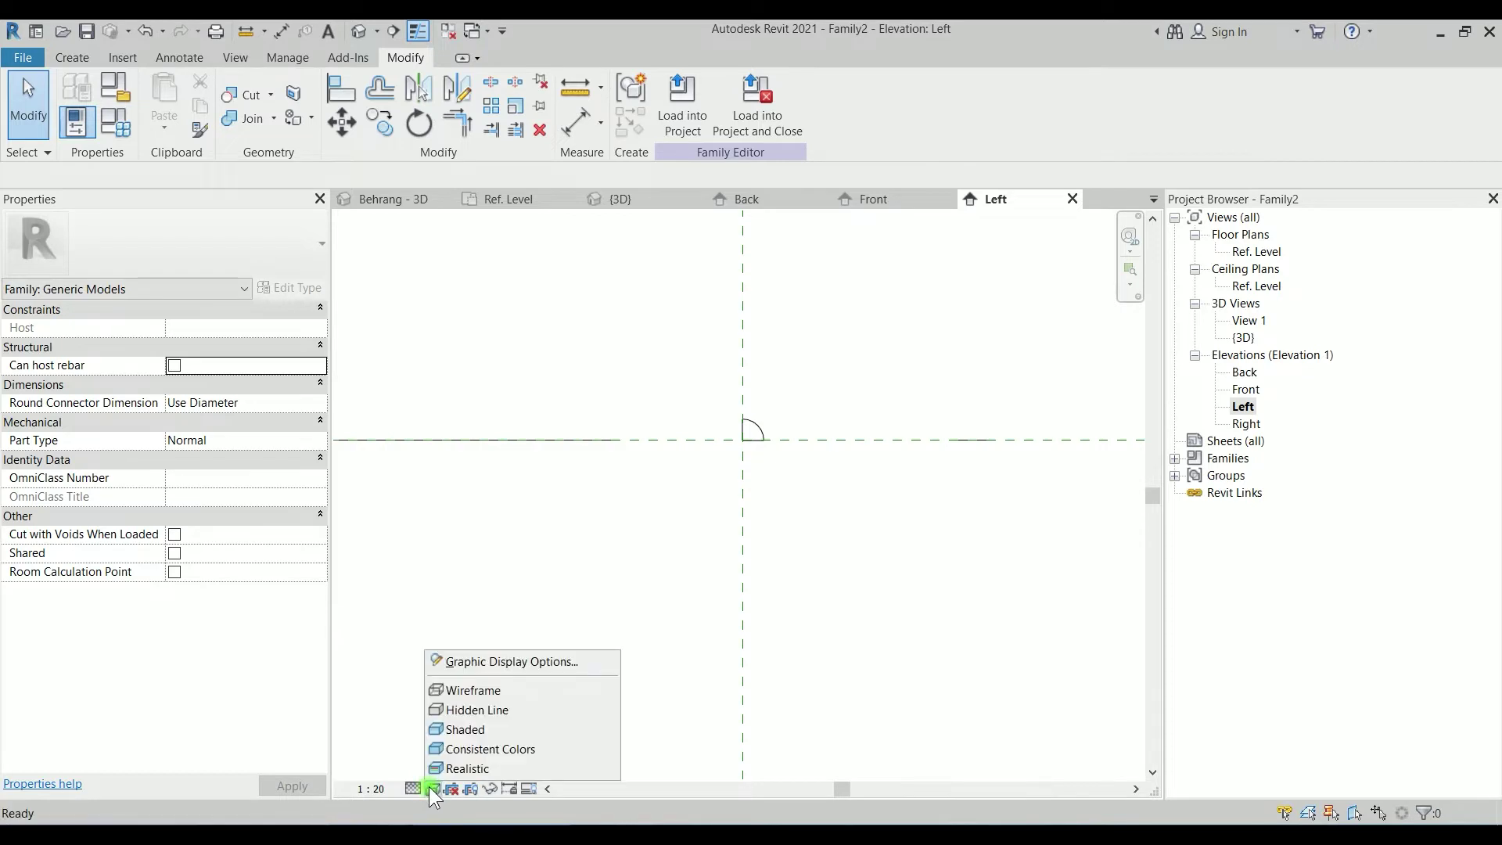
pyautogui.click(443, 752)
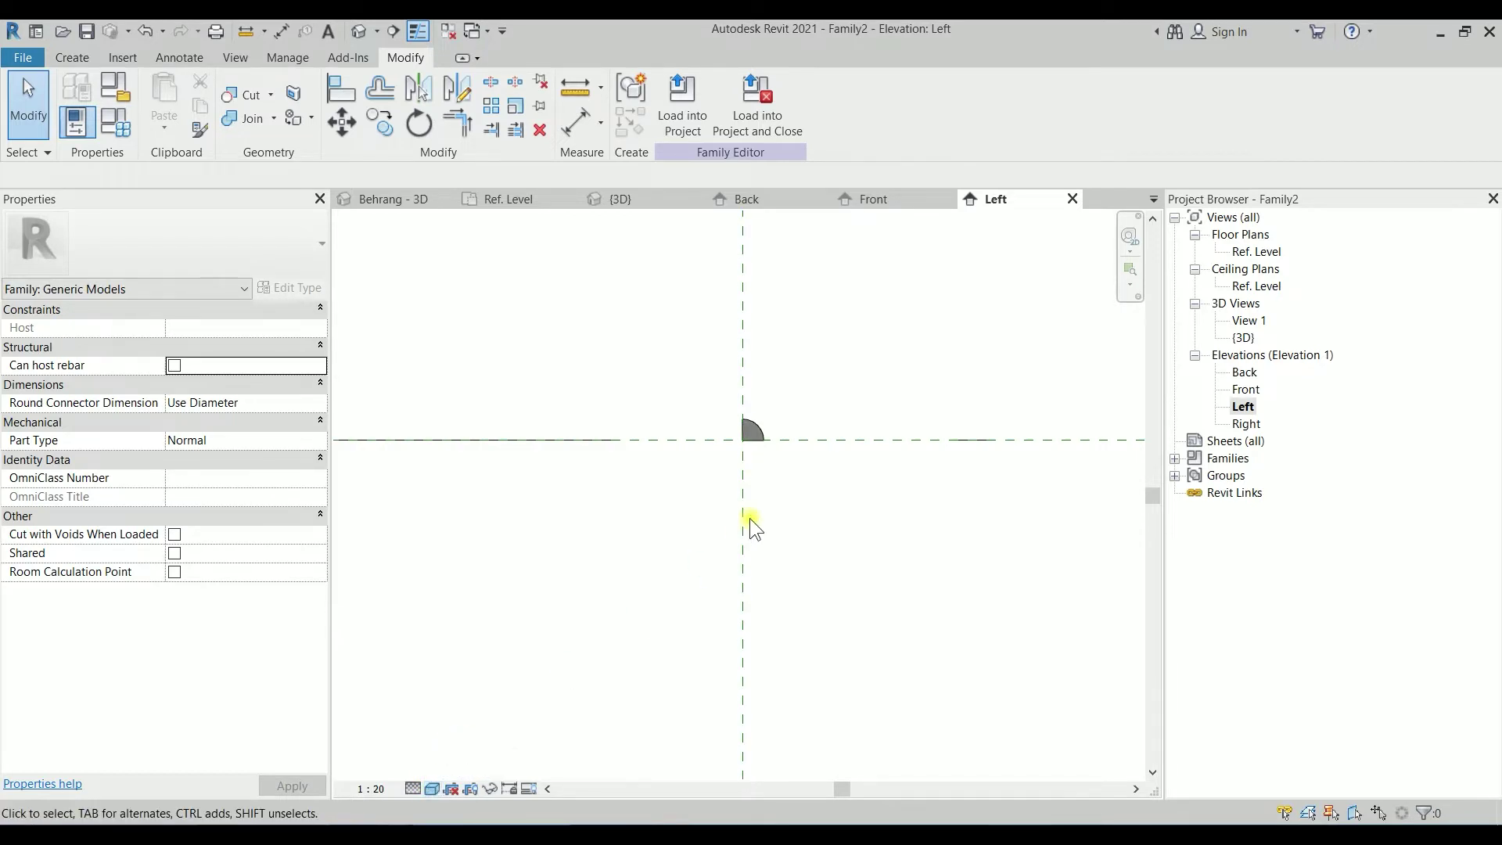
pyautogui.scroll(4, 754, 423)
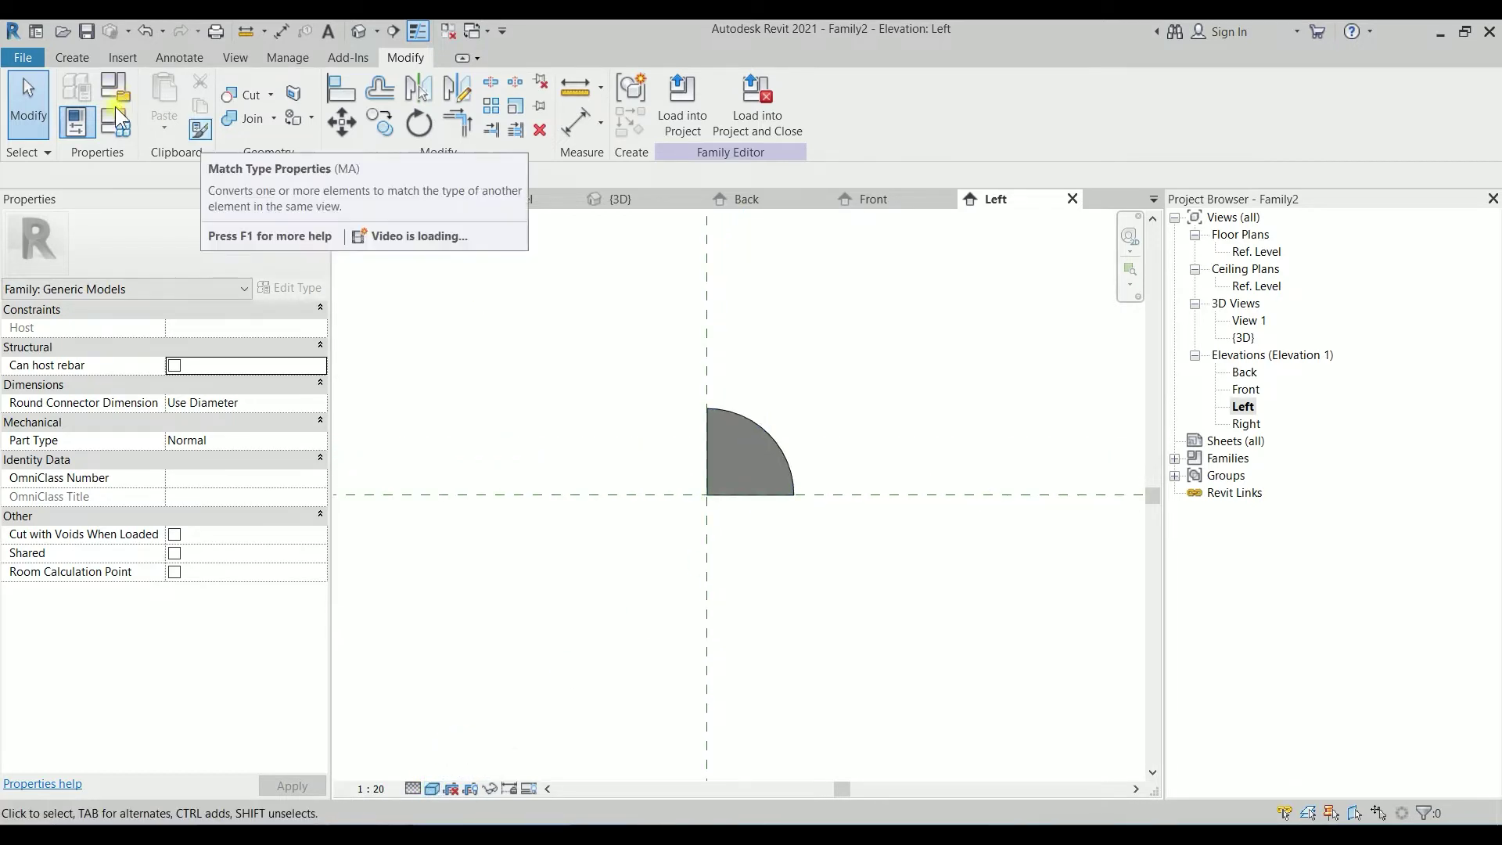
# Step: Flex Weld Size to 8 in Family Types, then set it back to 6
pyautogui.click(76, 122)
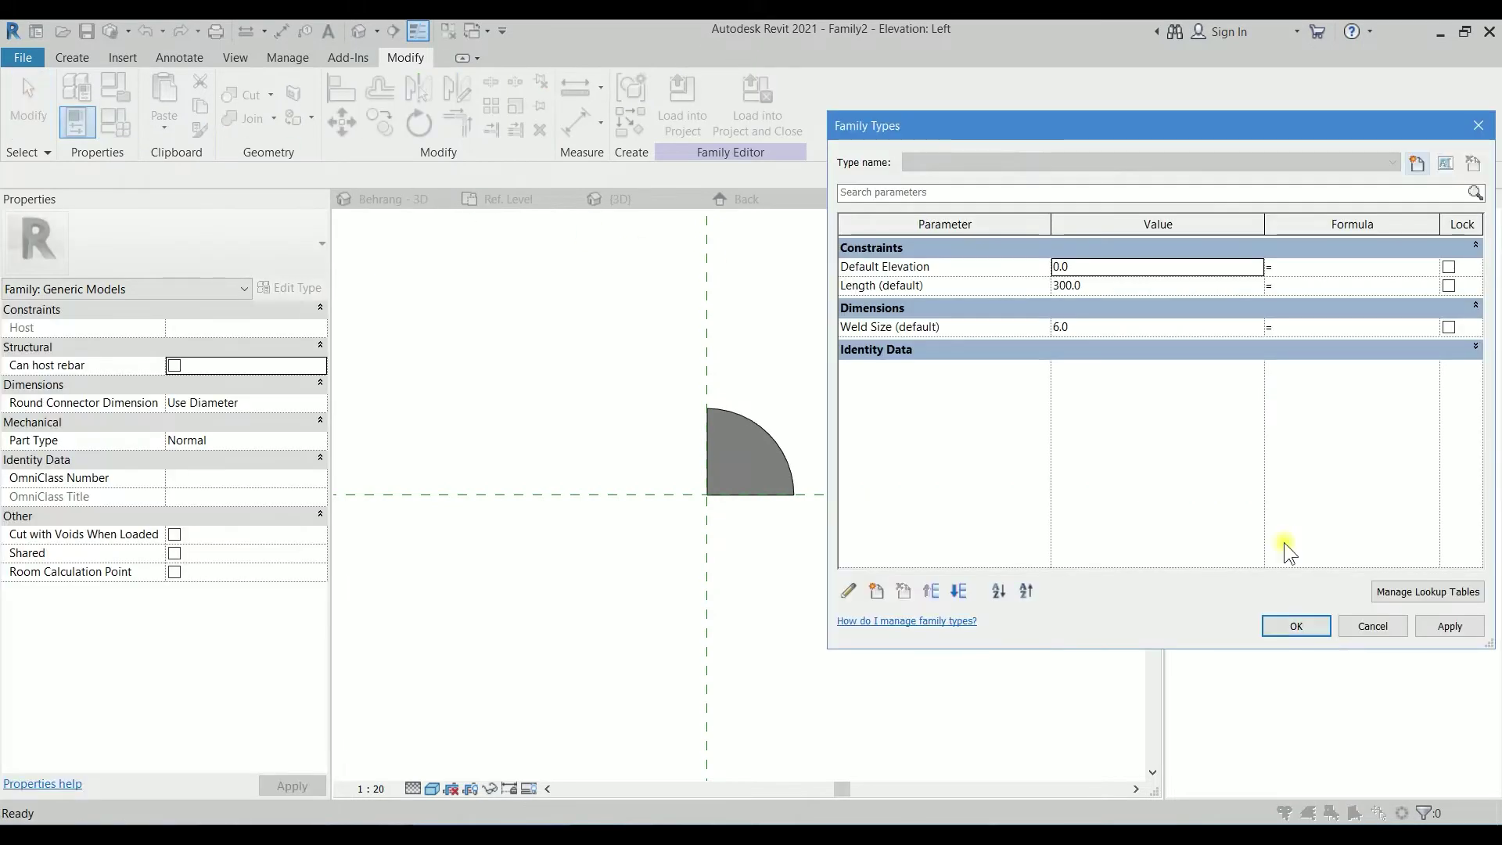
pyautogui.click(1101, 328)
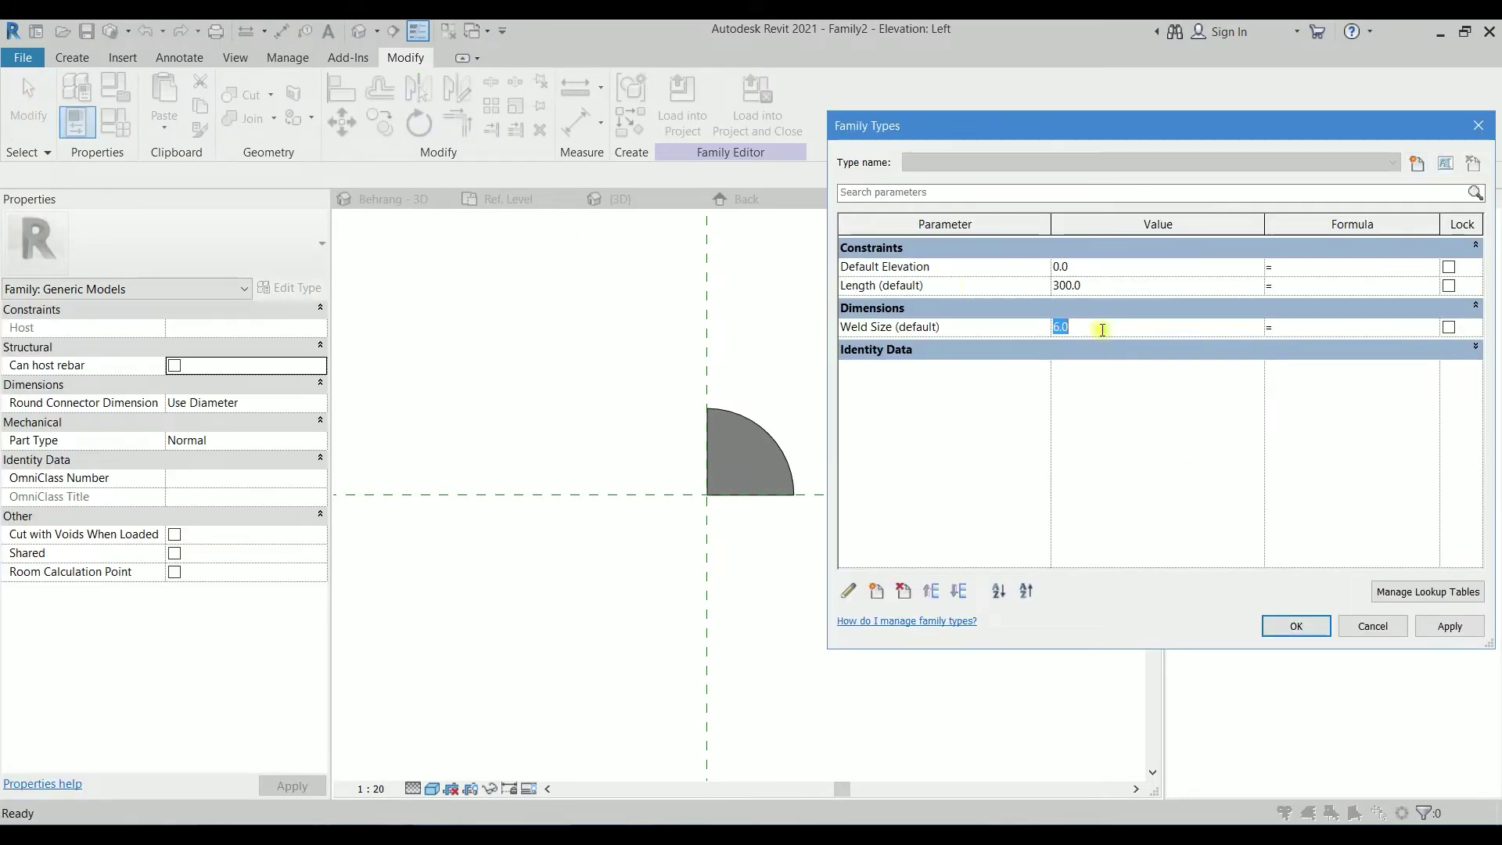
pyautogui.write('8')
pyautogui.click(1449, 626)
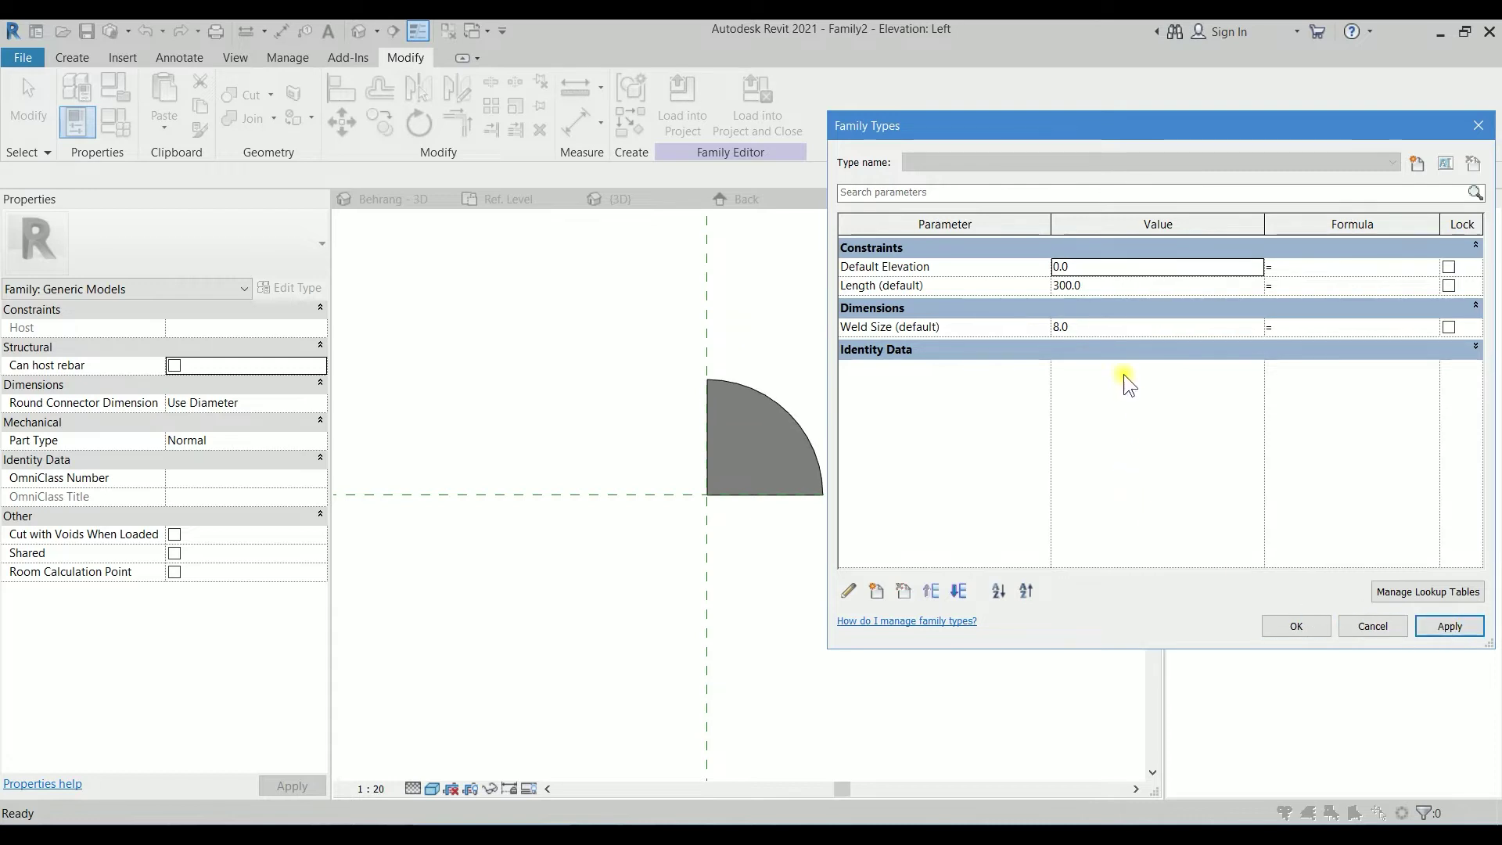
pyautogui.click(1119, 329)
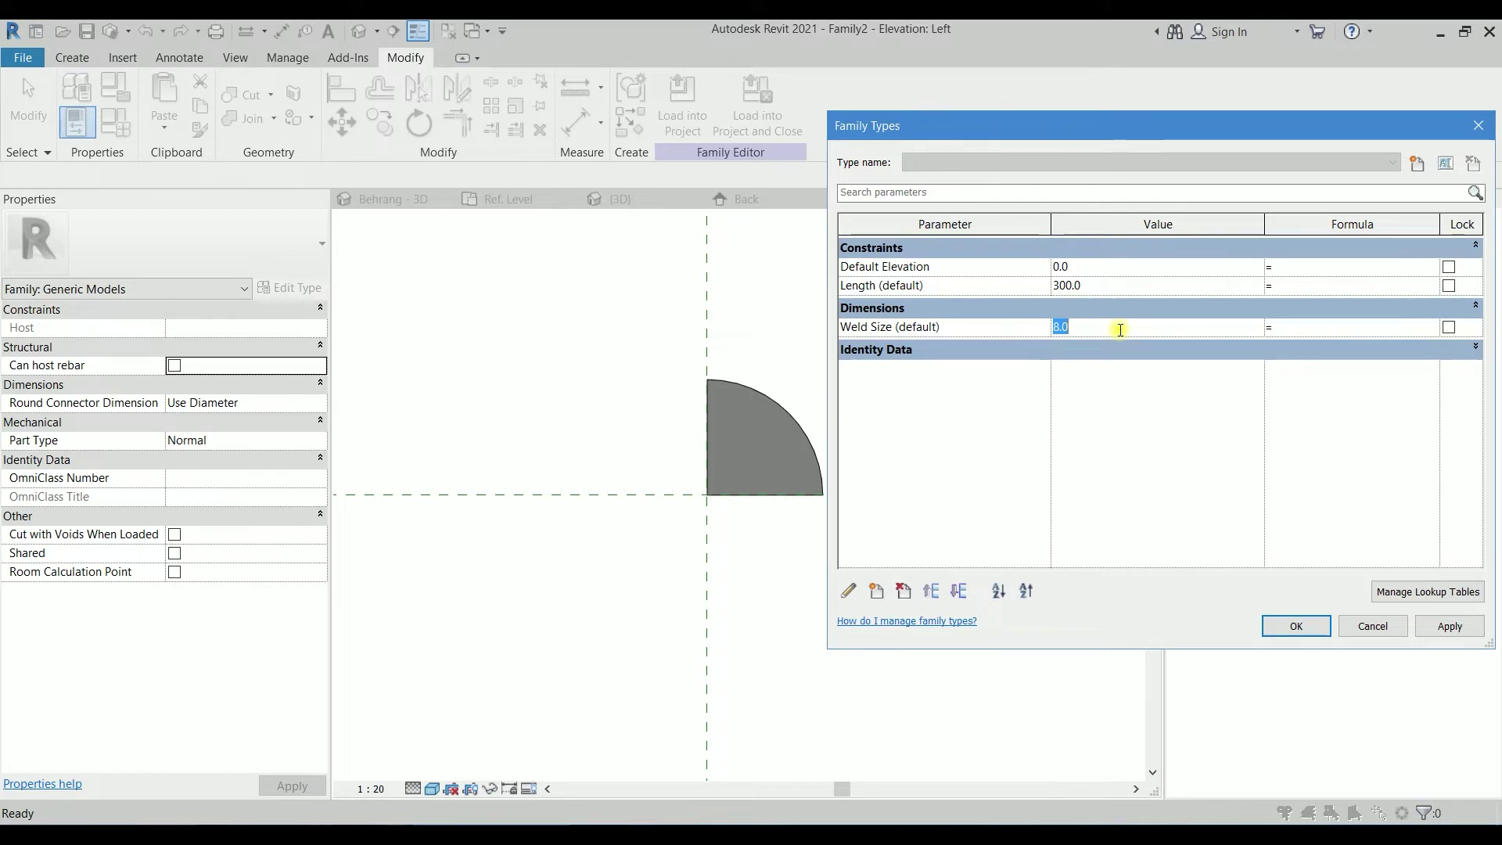
pyautogui.write('6')
pyautogui.click(1443, 626)
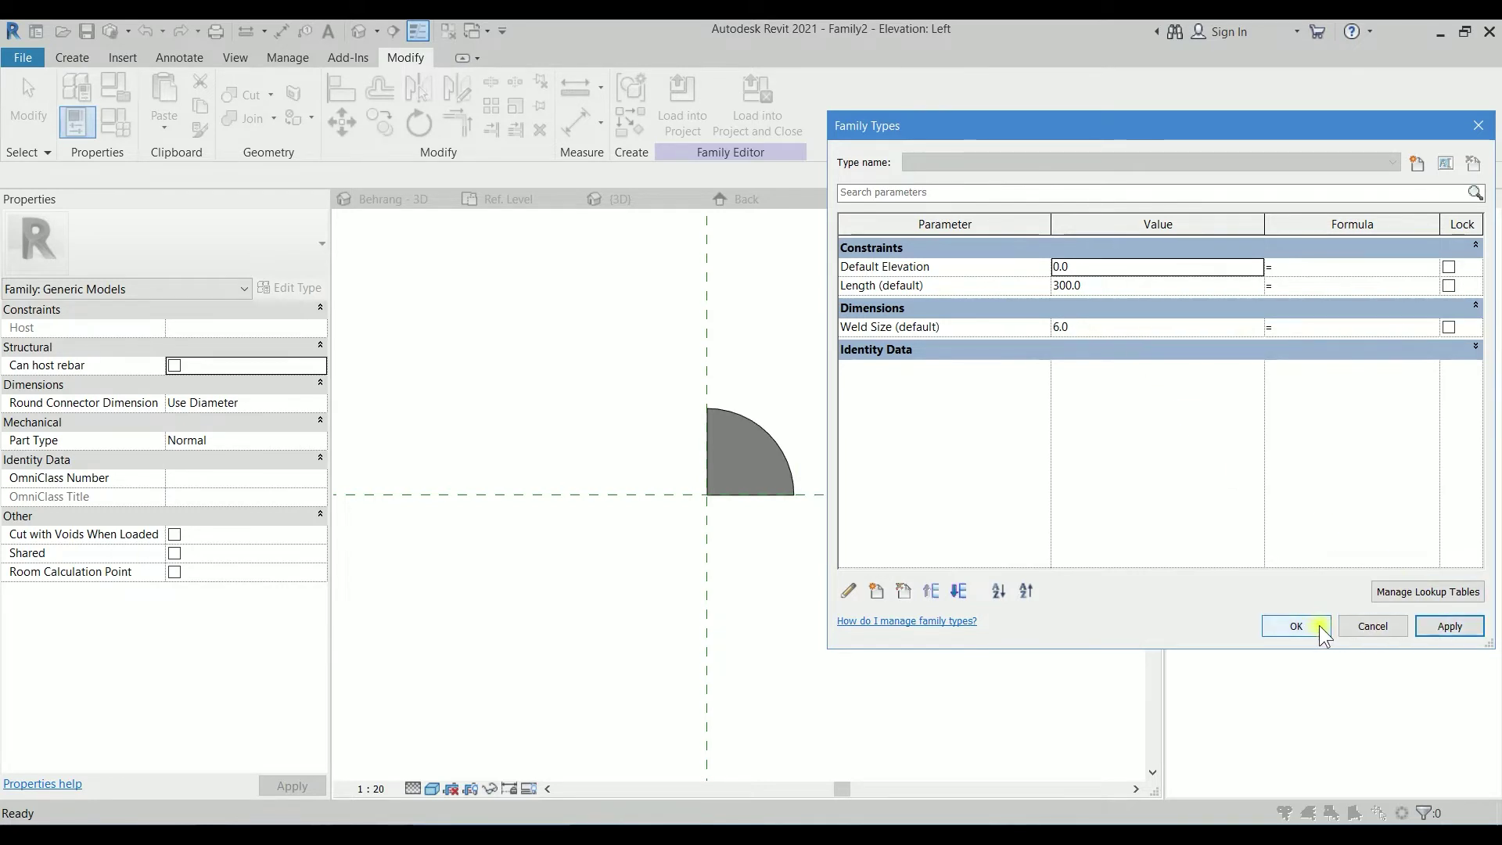
pyautogui.click(1296, 626)
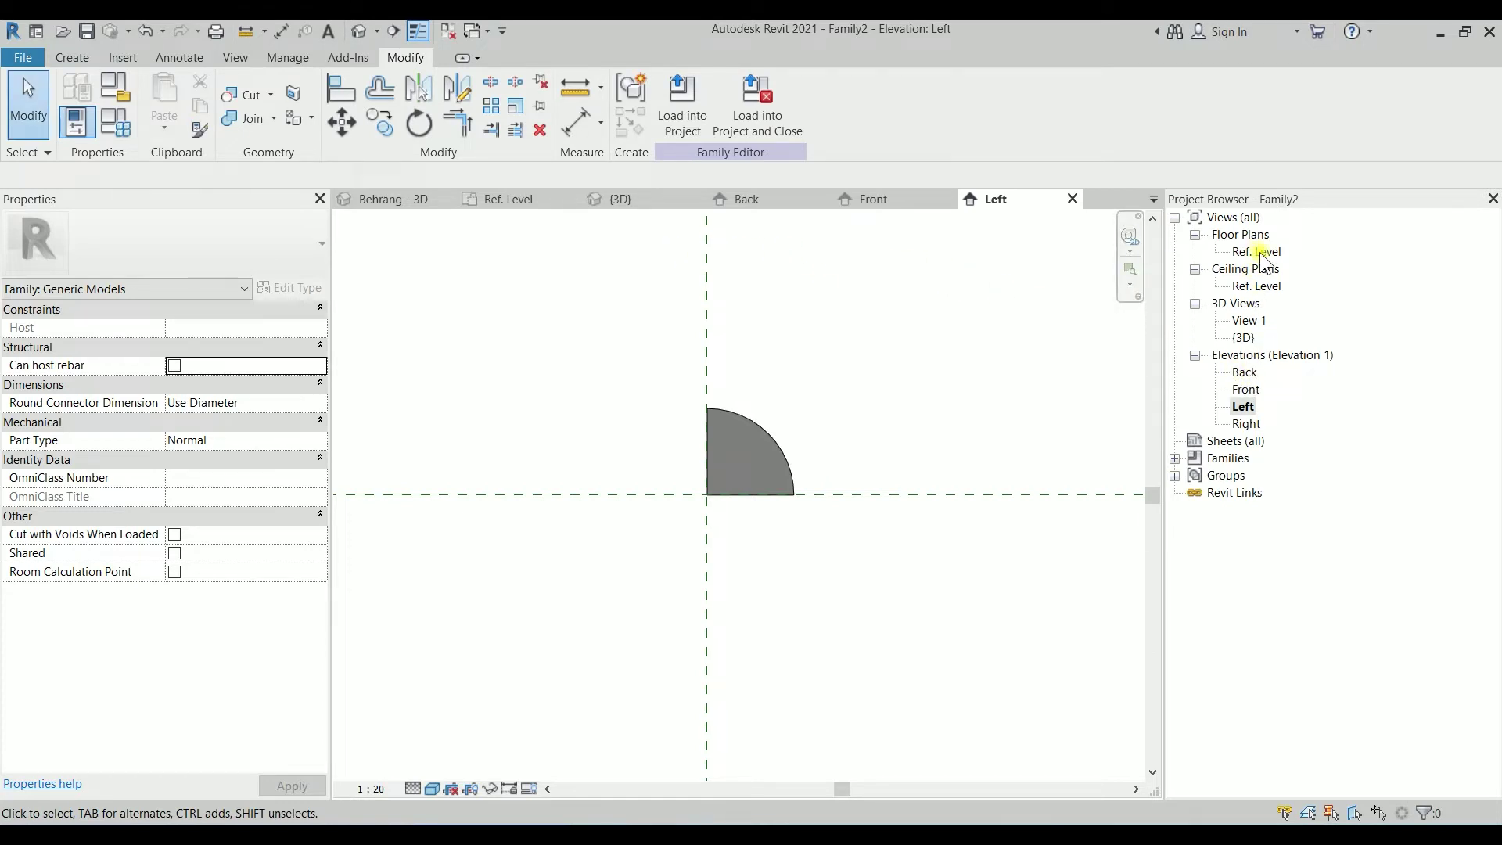
# Step: In the Ref. Level plan, align the extrusion's end to the right reference plane with AL
pyautogui.doubleClick(1256, 252)
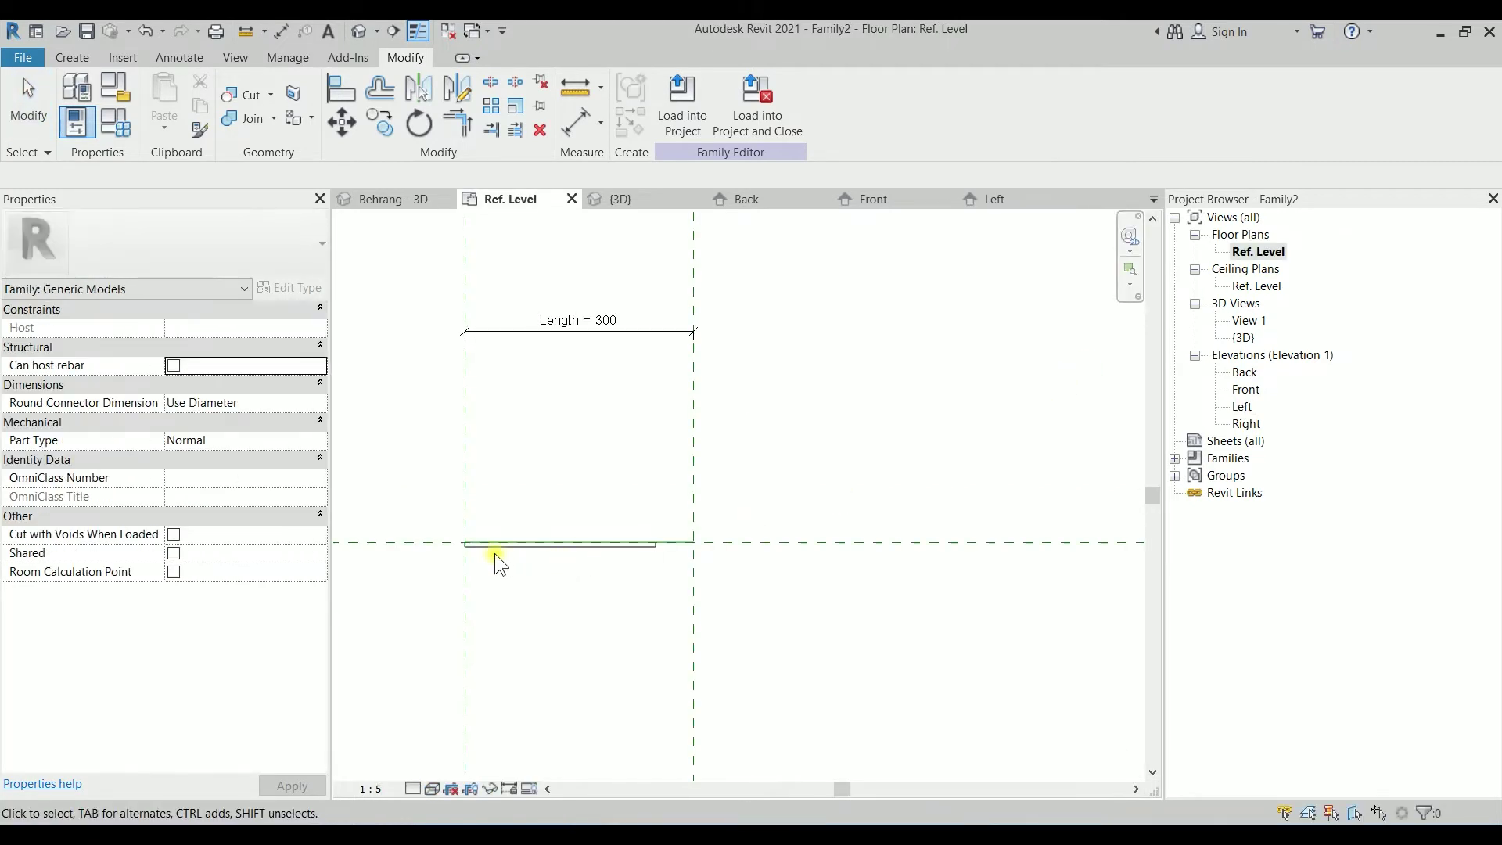
pyautogui.scroll(5, 474, 550)
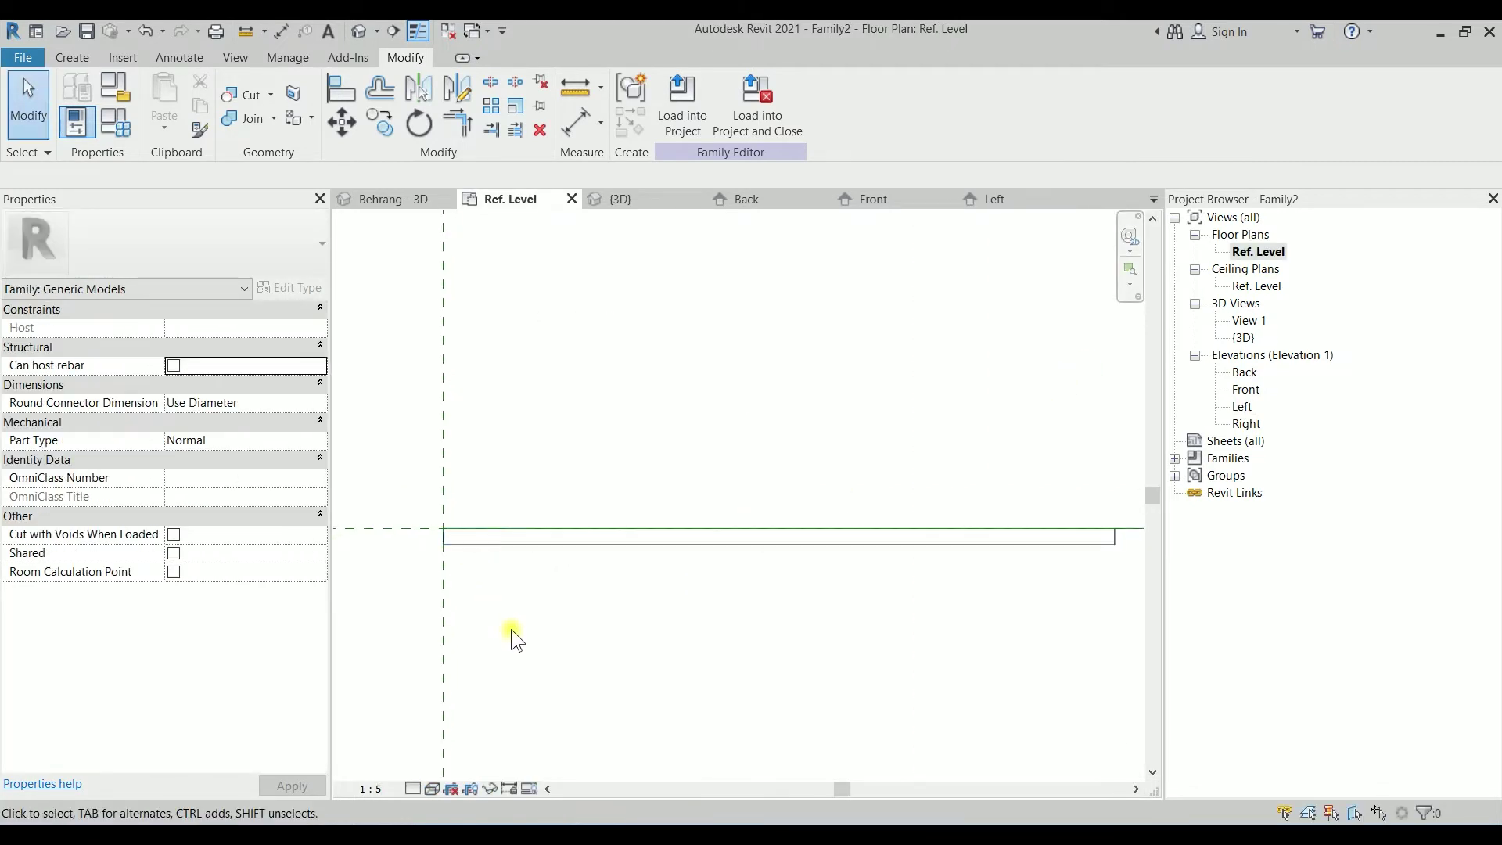
pyautogui.press('a')
pyautogui.press('l')
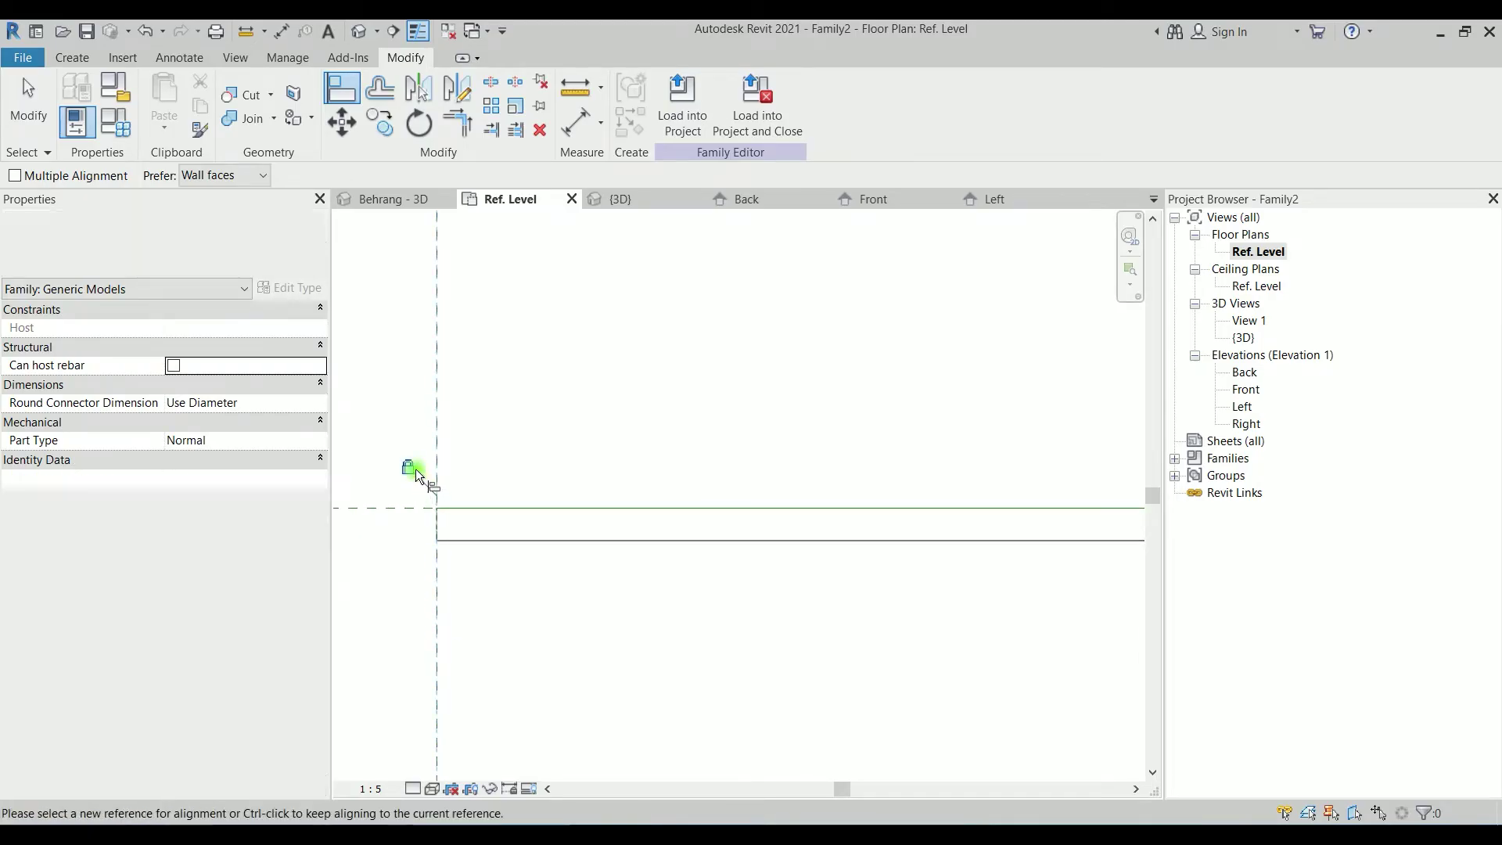
pyautogui.scroll(-3, 415, 468)
pyautogui.moveTo(415, 468); pyautogui.dragTo(303, 410, button='middle')
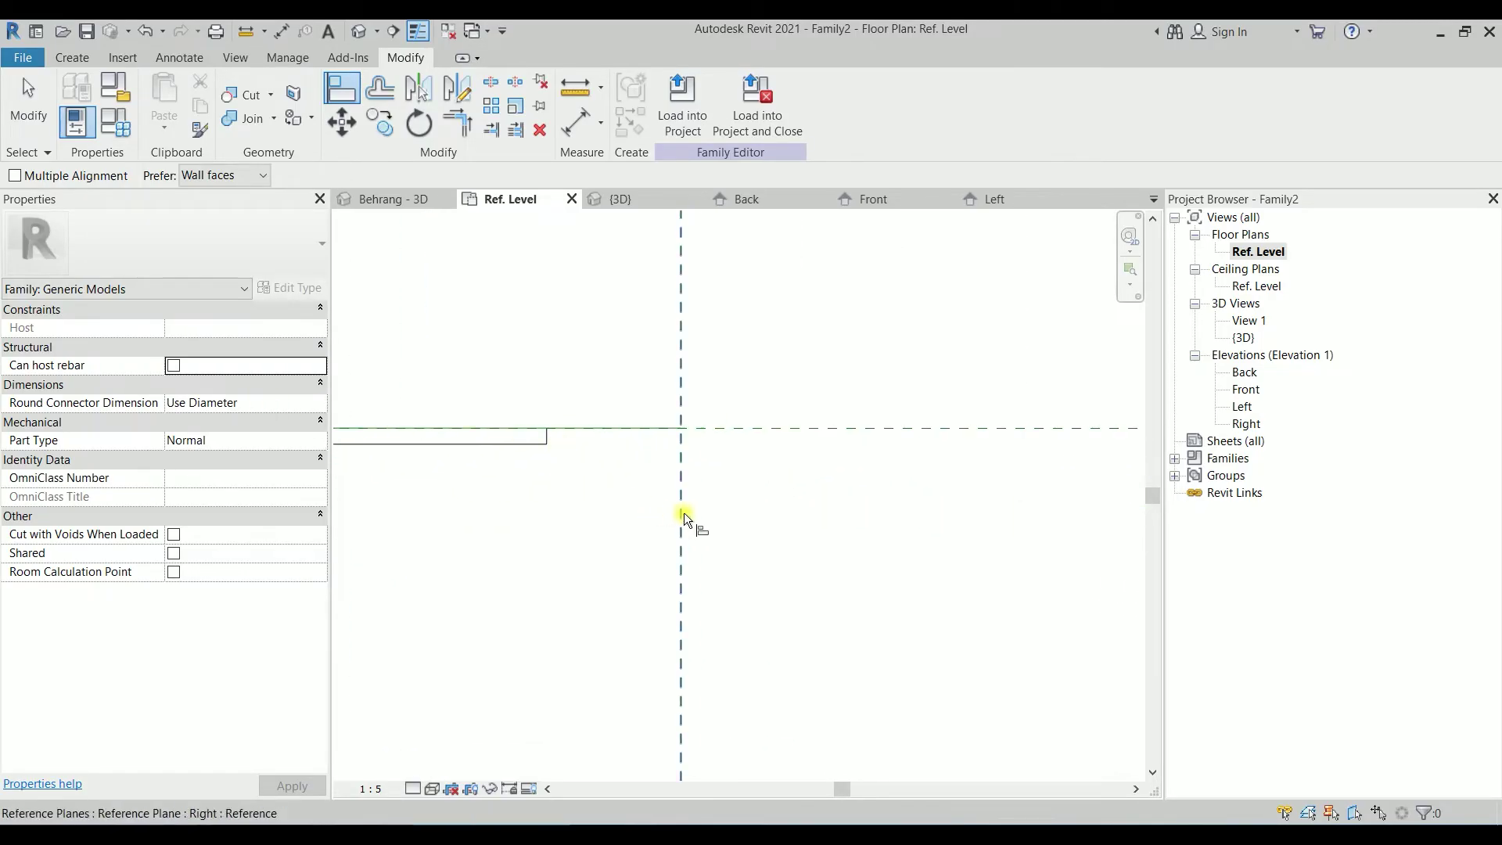
pyautogui.click(547, 436)
pyautogui.scroll(-2, 708, 526)
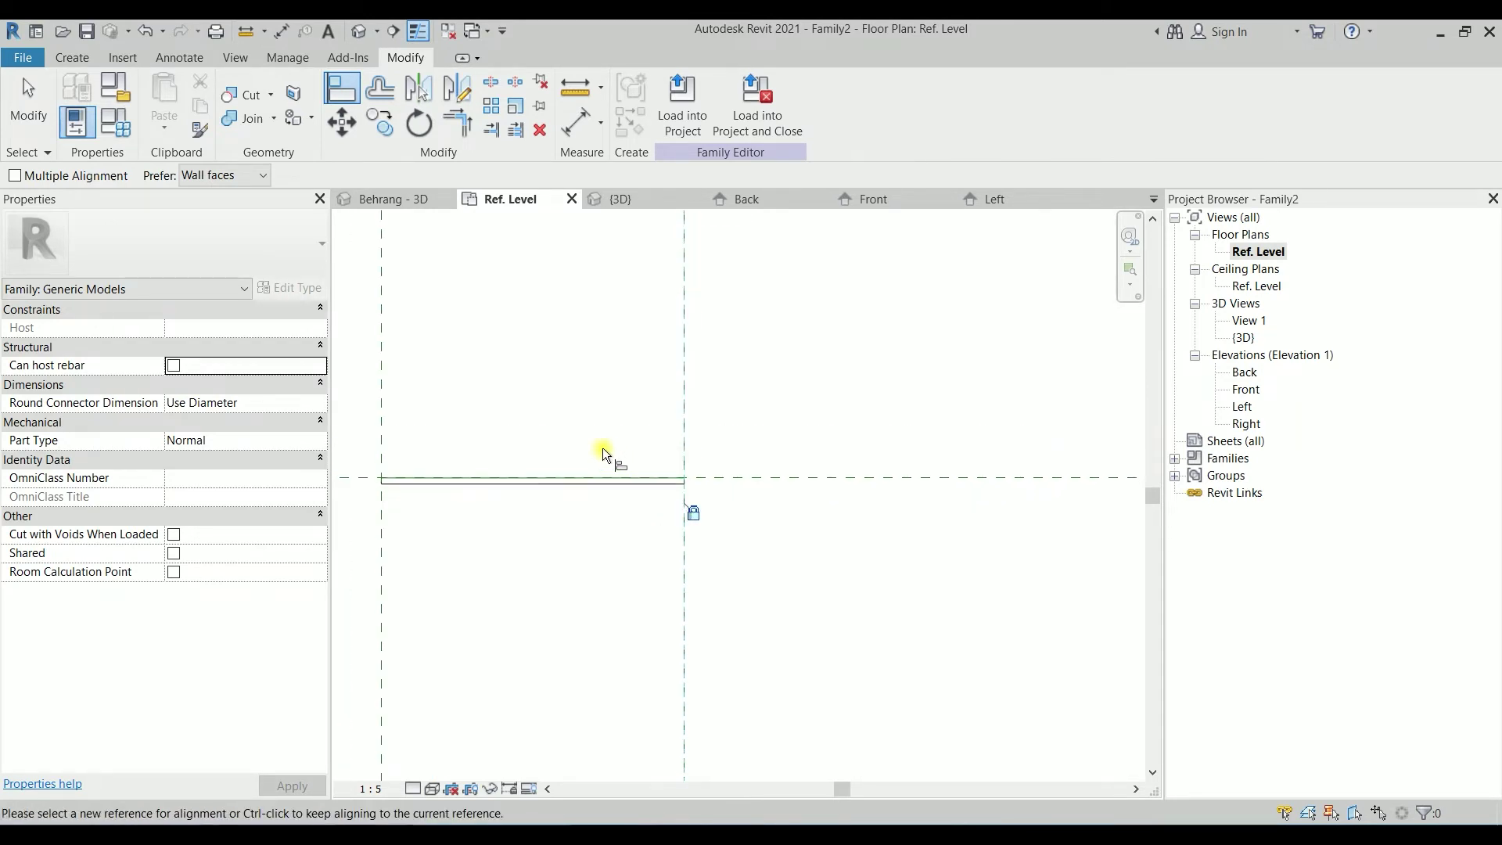
pyautogui.press('Escape')
# Step: Drag the right reference plane to flex Length to 495, then back to 100
pyautogui.click(843, 421)
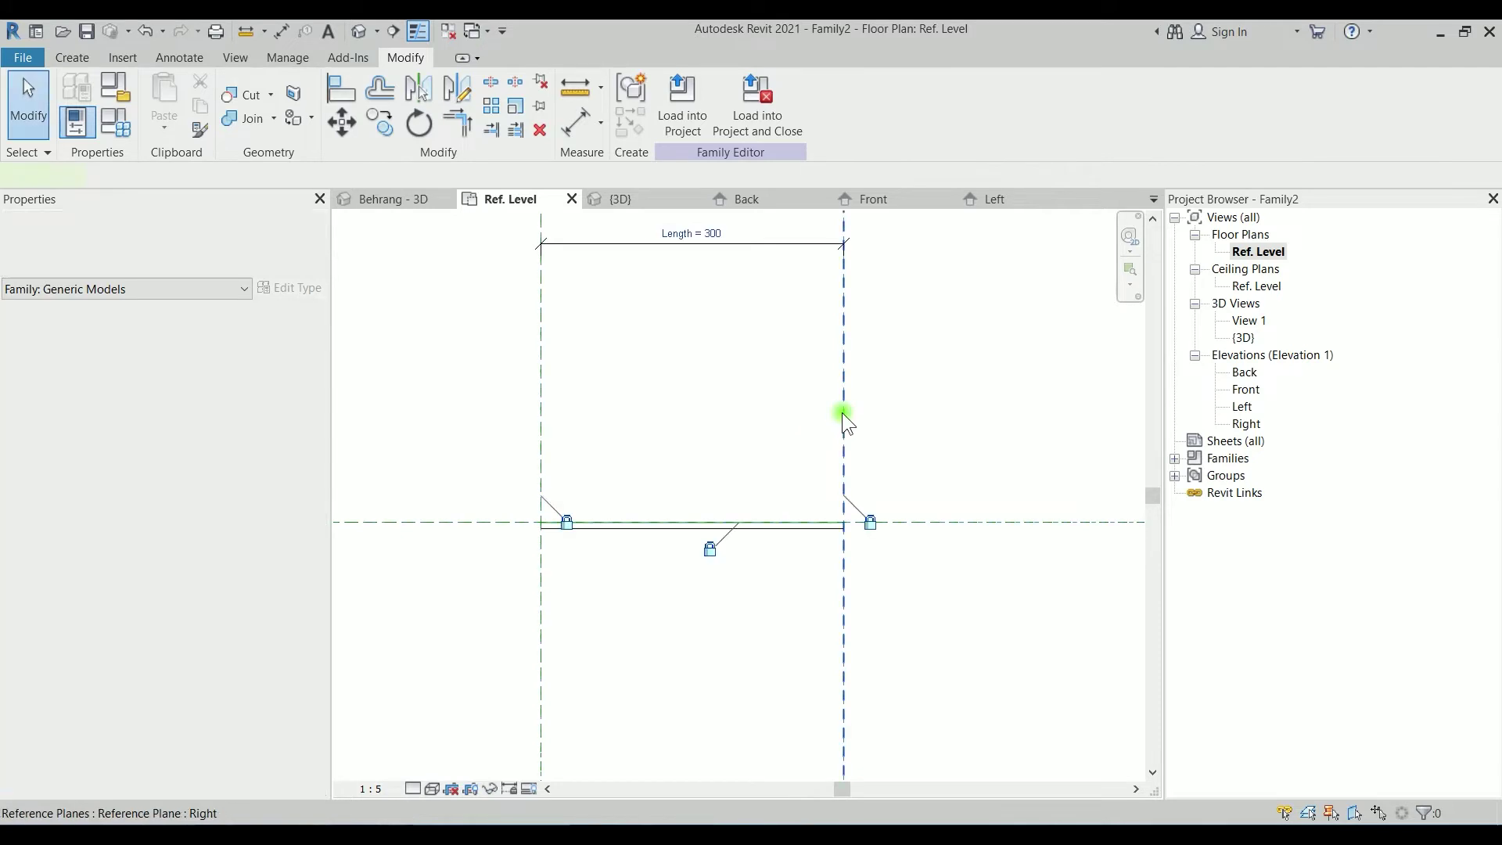
pyautogui.moveTo(845, 385); pyautogui.dragTo(1043, 380)
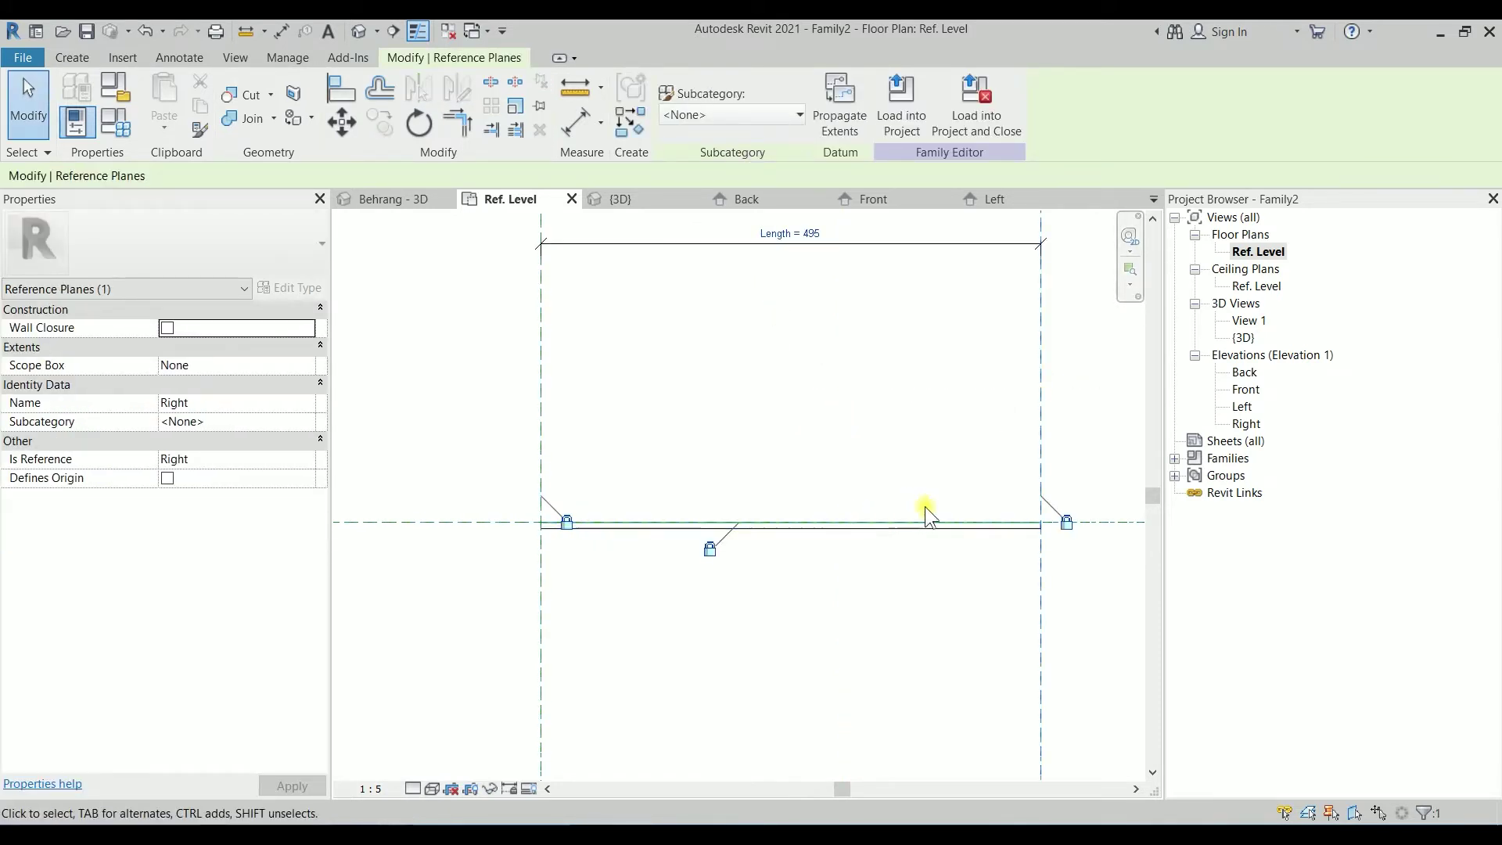
pyautogui.moveTo(1047, 447); pyautogui.dragTo(642, 450)
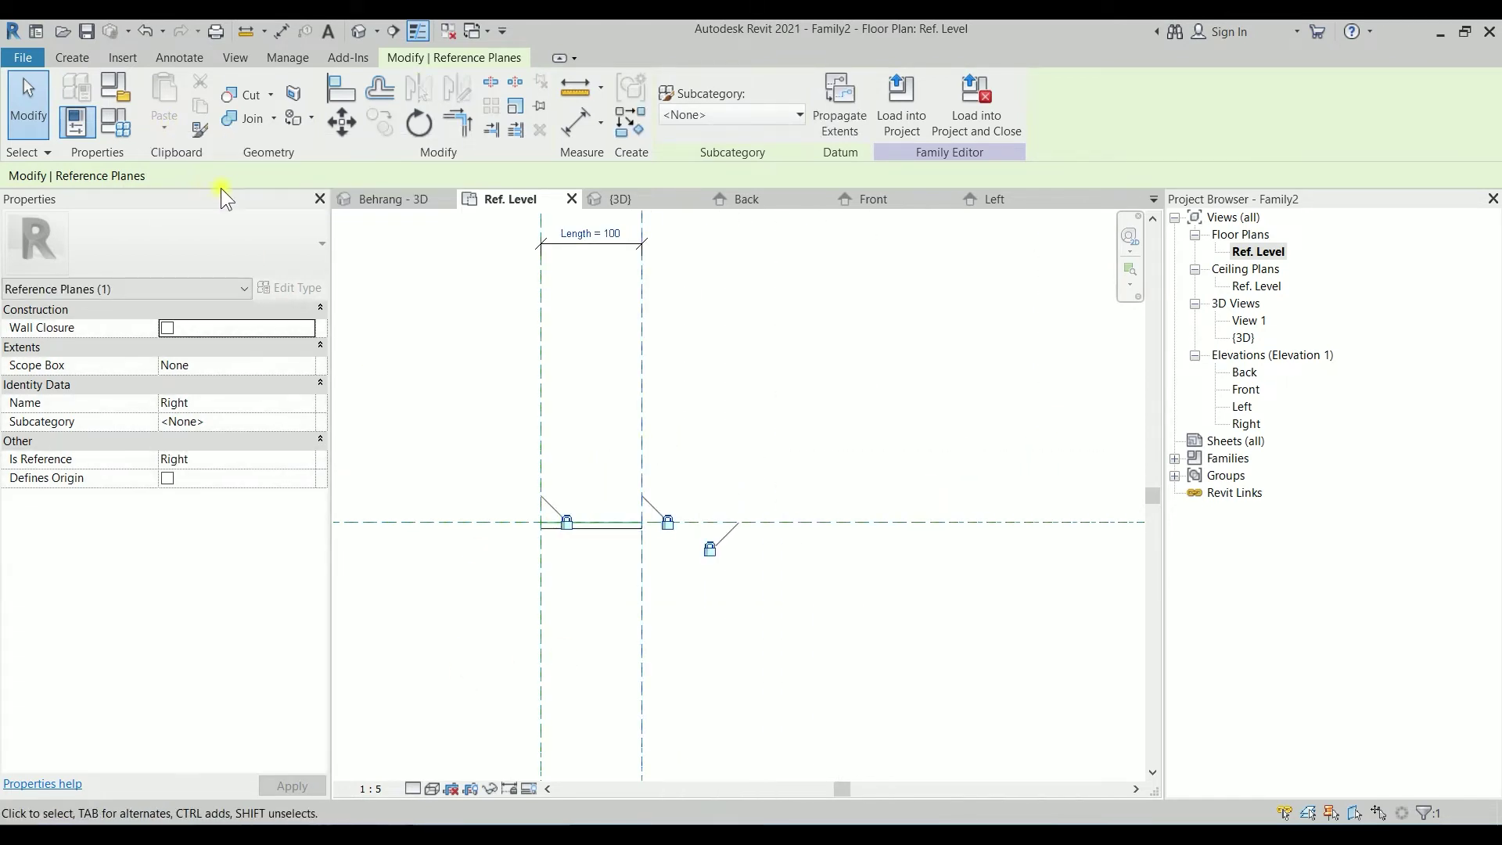
# Step: Save the weld family to the Desktop as 3D CFW WELD
pyautogui.click(87, 31)
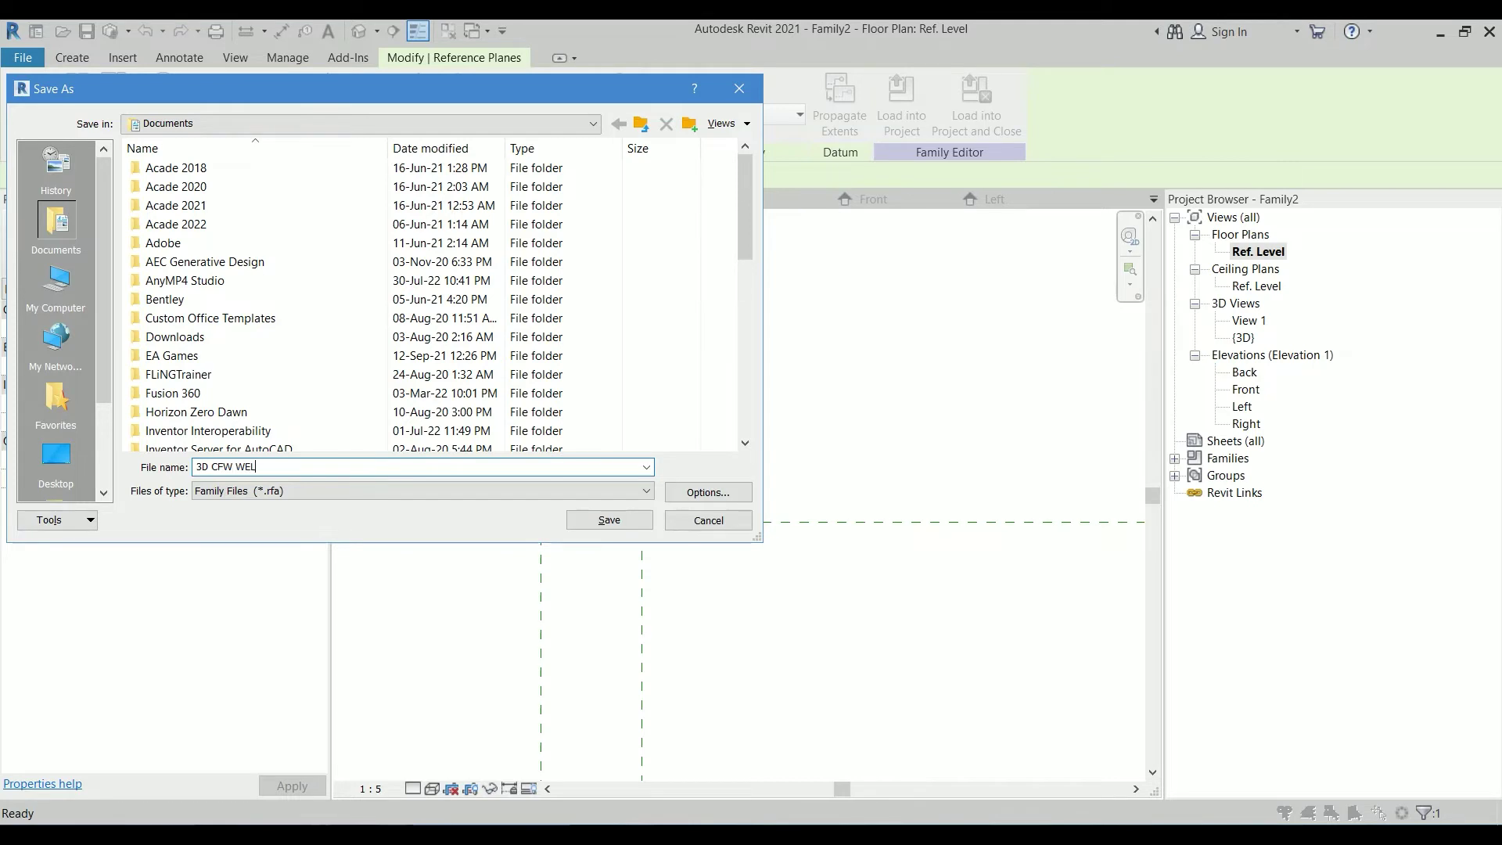
pyautogui.click(708, 491)
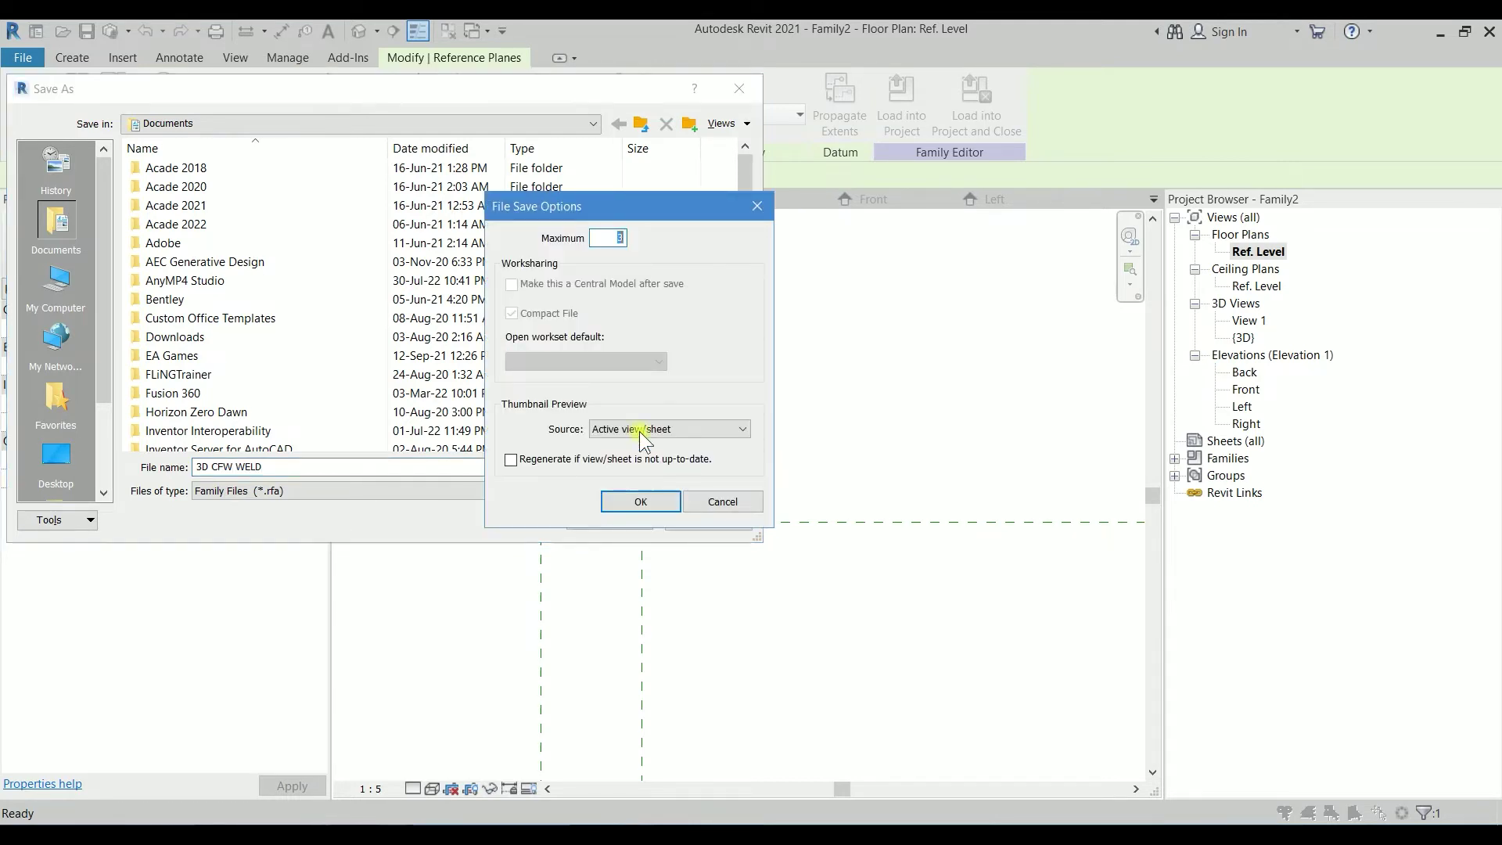
pyautogui.click(646, 501)
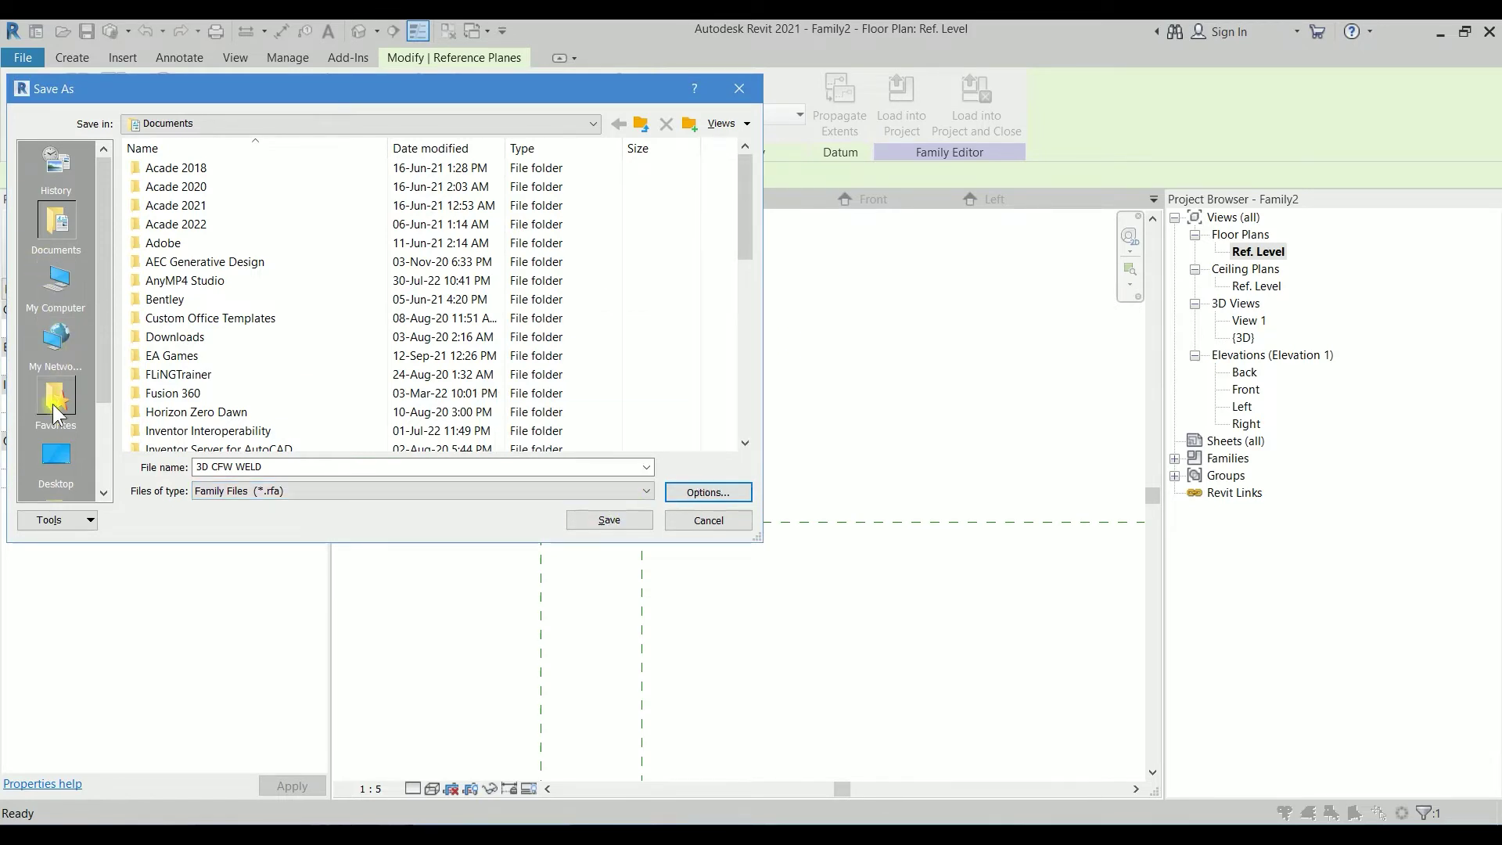
pyautogui.click(56, 461)
pyautogui.click(610, 520)
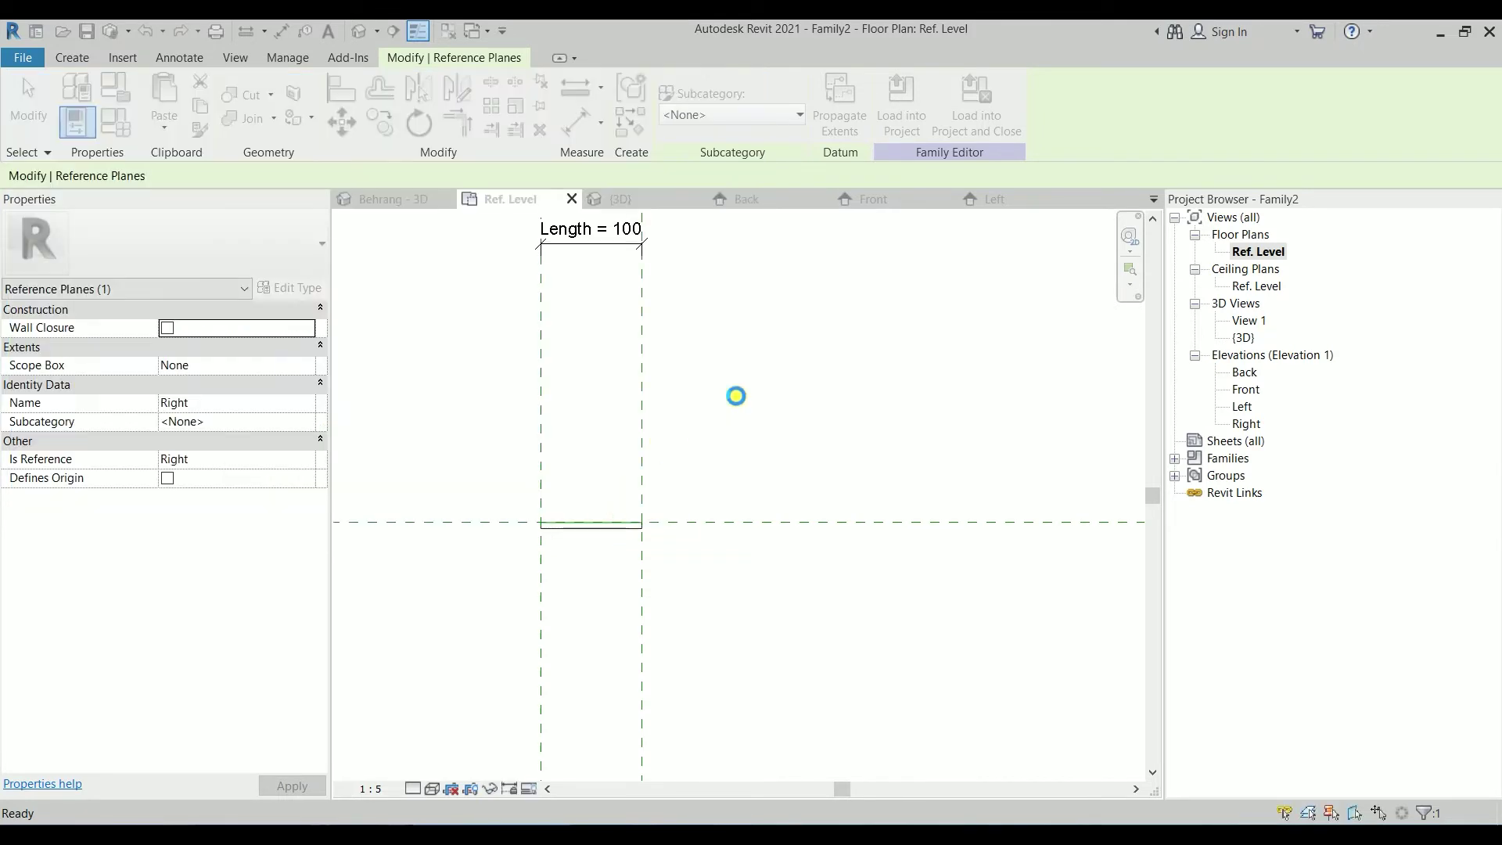
pyautogui.click(776, 241)
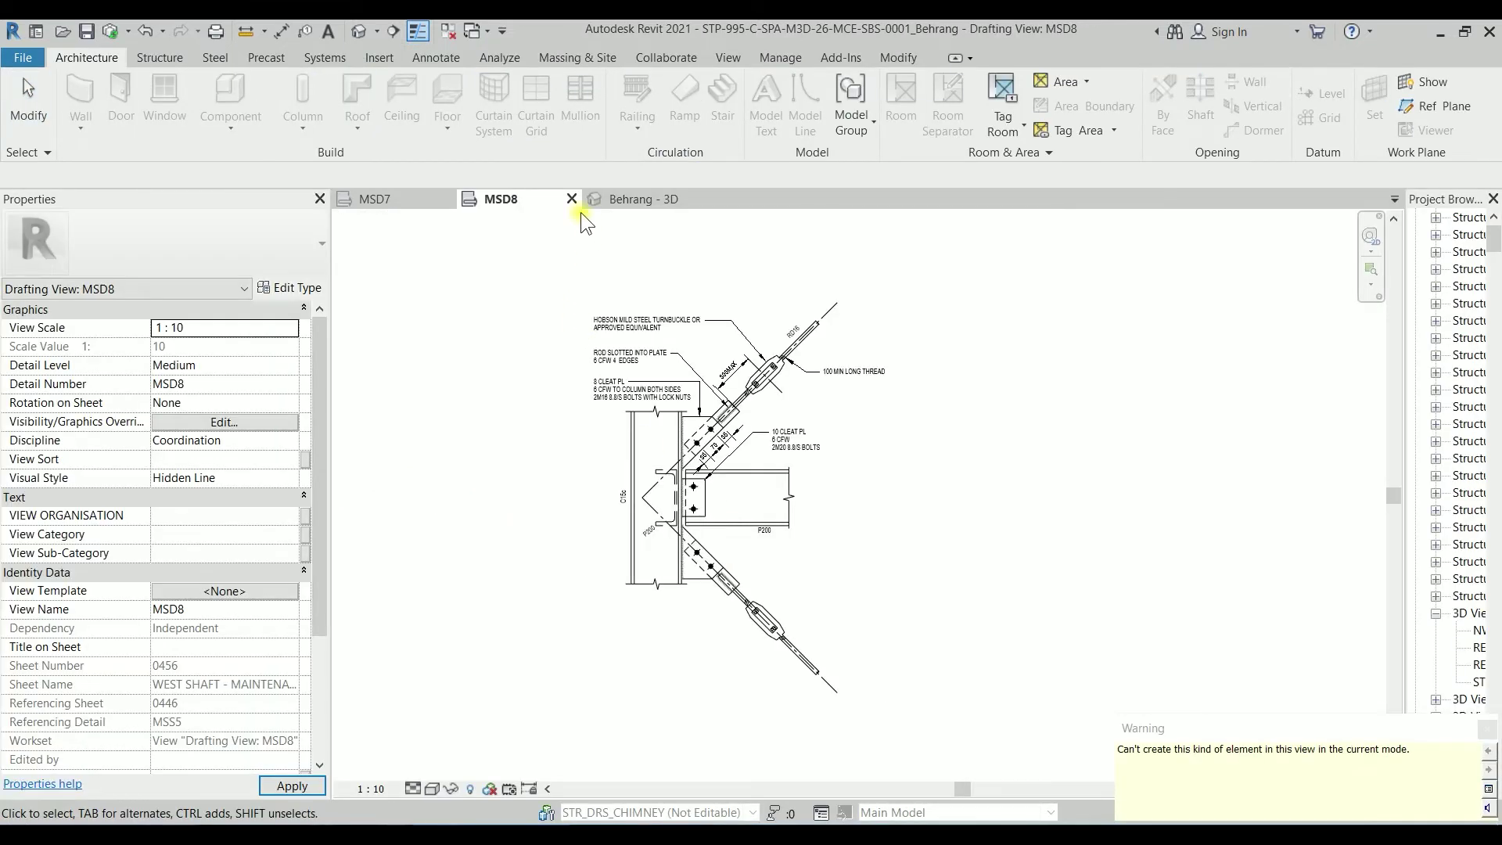
# Step: Close the MSD8 and MSD7 views and place a 3D CFW WELD along the channel edge
pyautogui.click(574, 201)
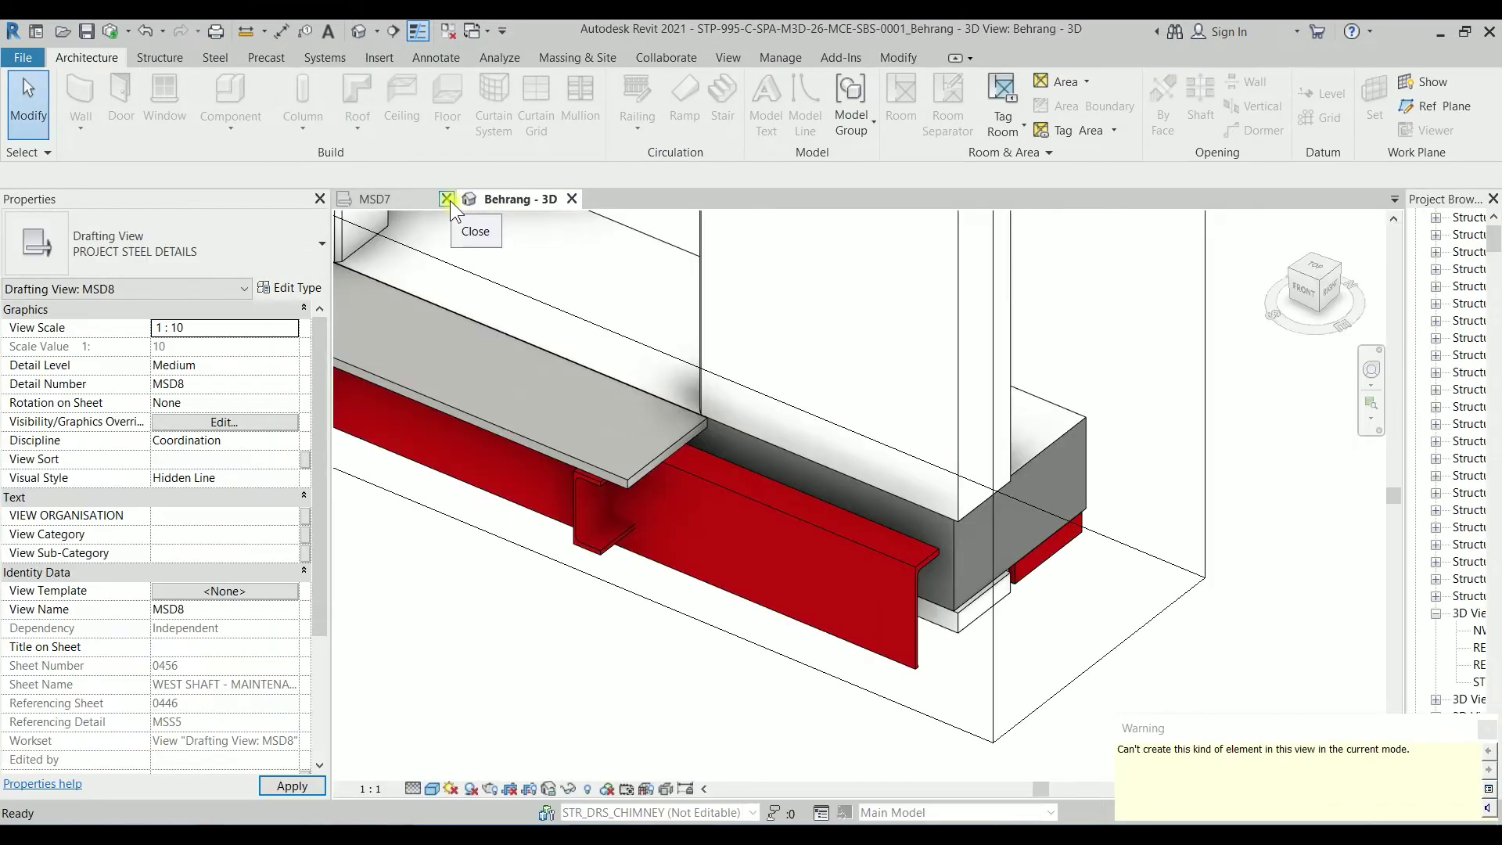
pyautogui.click(447, 199)
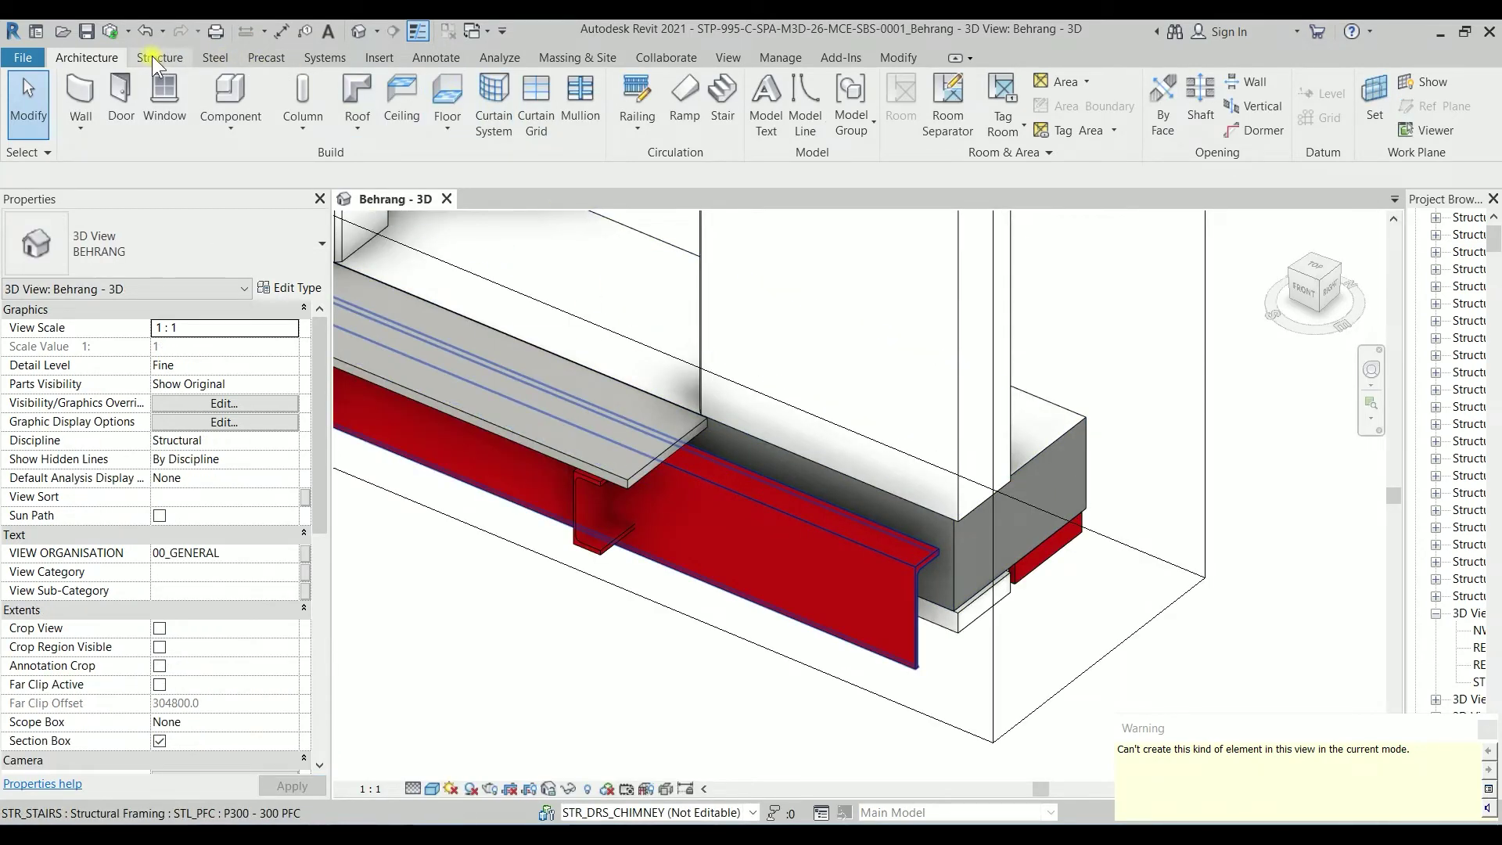
pyautogui.click(230, 94)
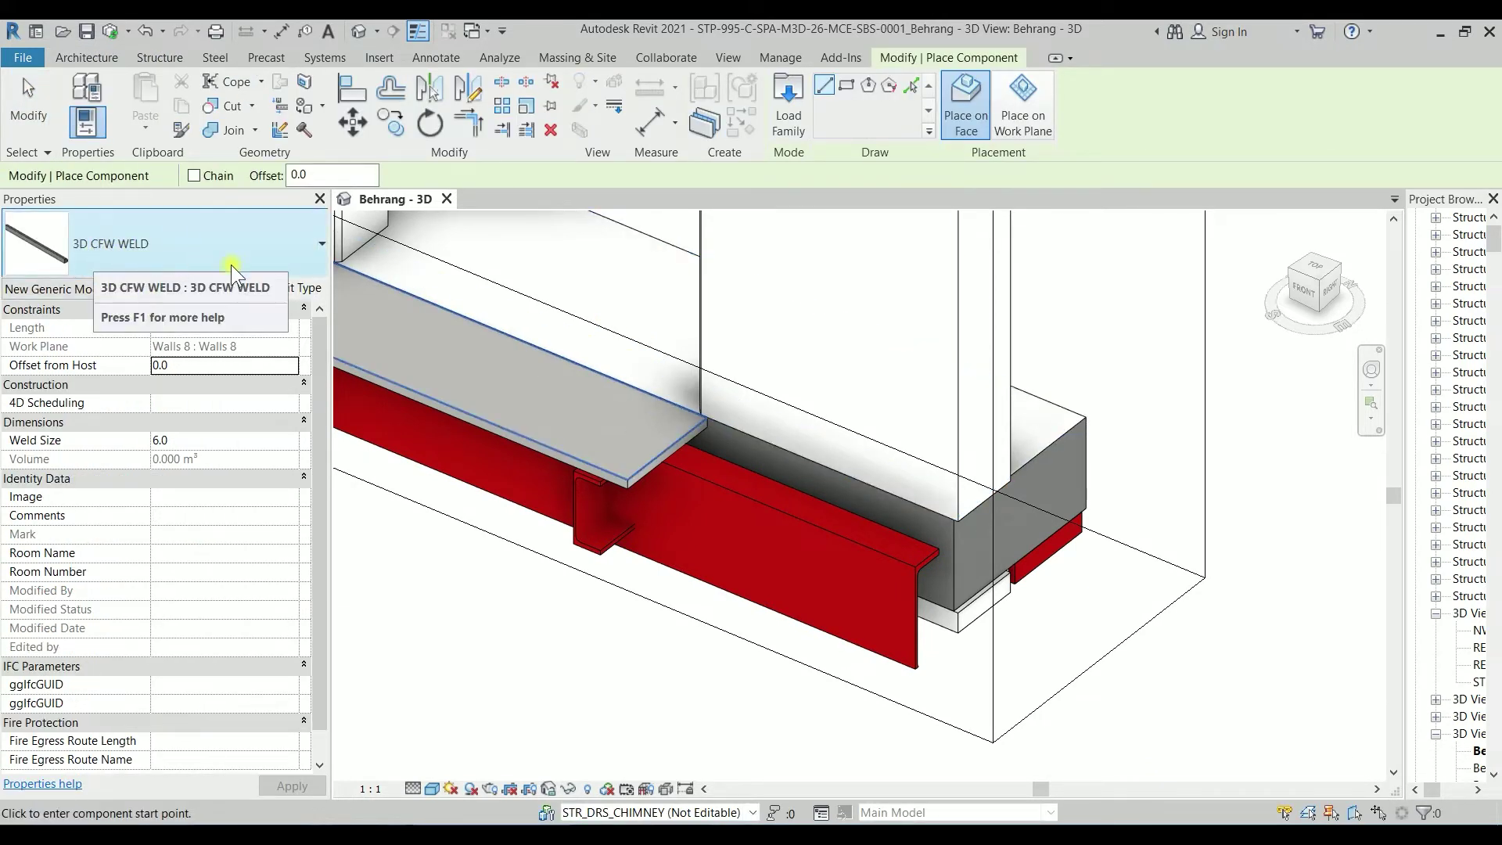
pyautogui.scroll(5, 741, 478)
pyautogui.click(738, 457)
pyautogui.click(951, 546)
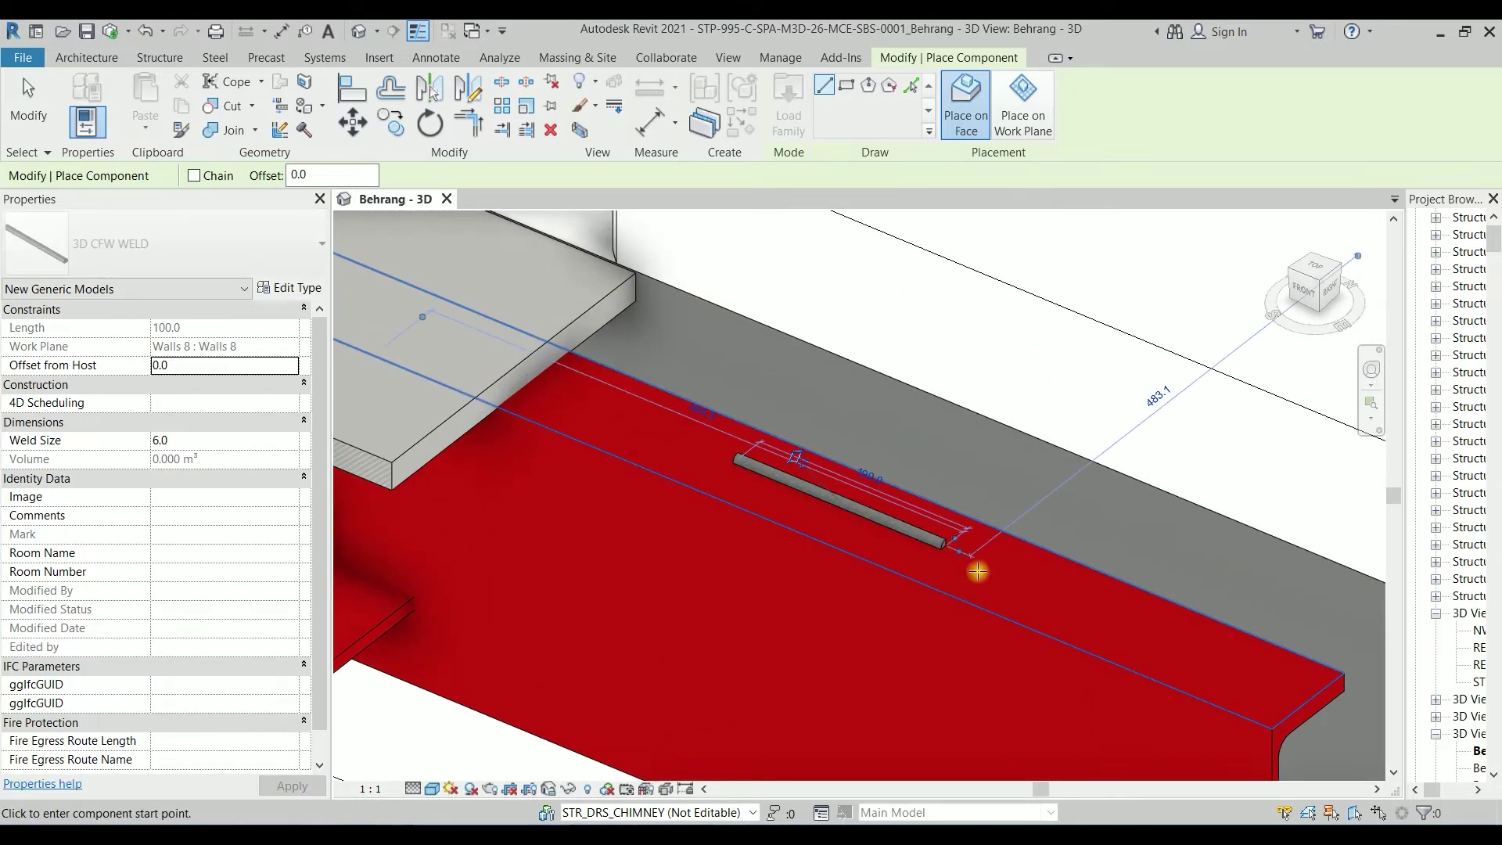
pyautogui.press('Escape')
pyautogui.press('Escape')
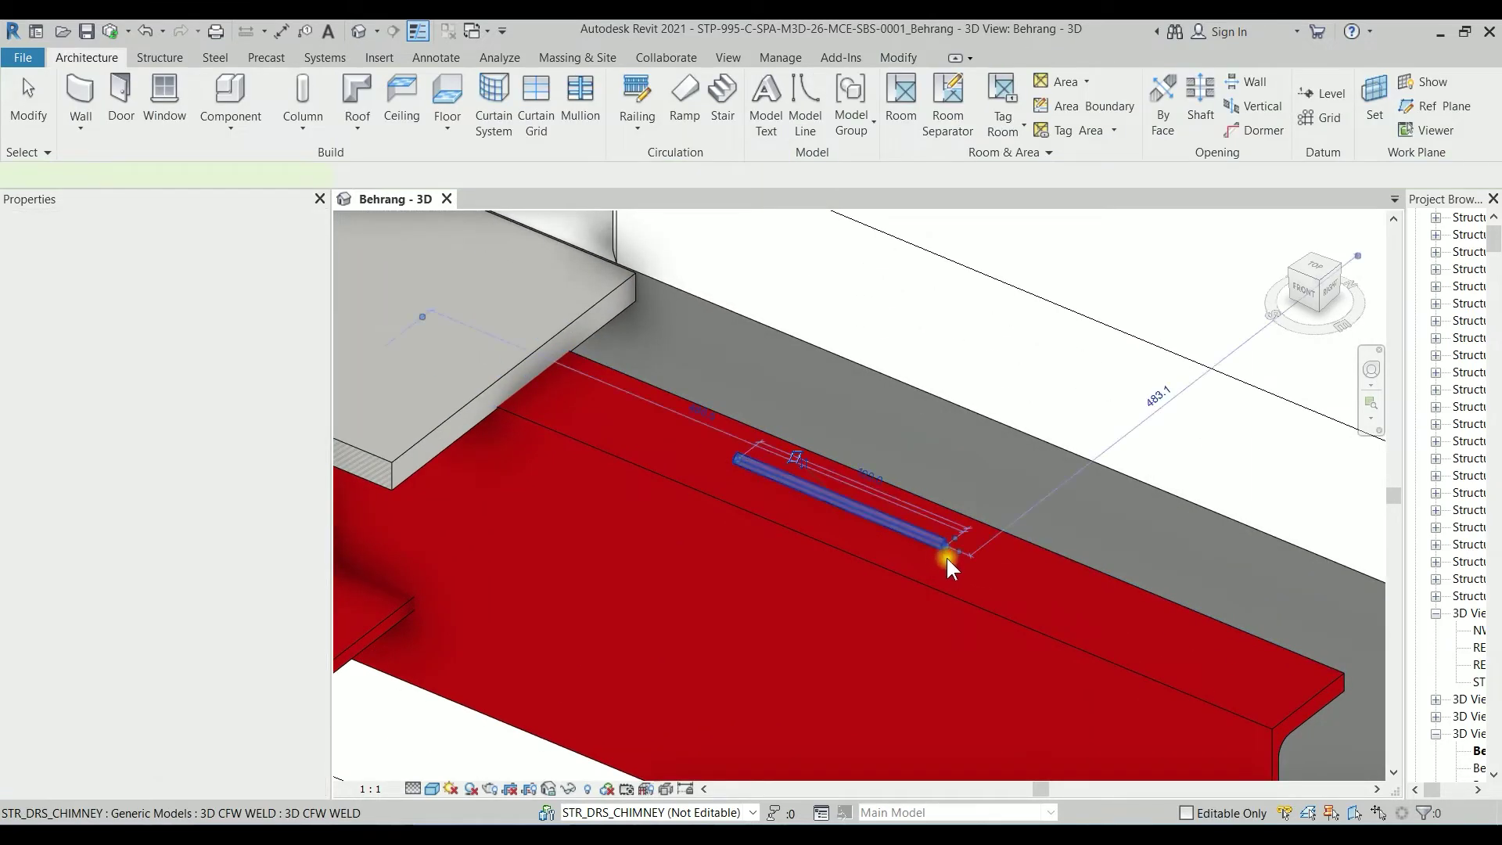
# Step: Select the placed weld and open its family for editing
pyautogui.click(949, 569)
pyautogui.scroll(10, 948, 569)
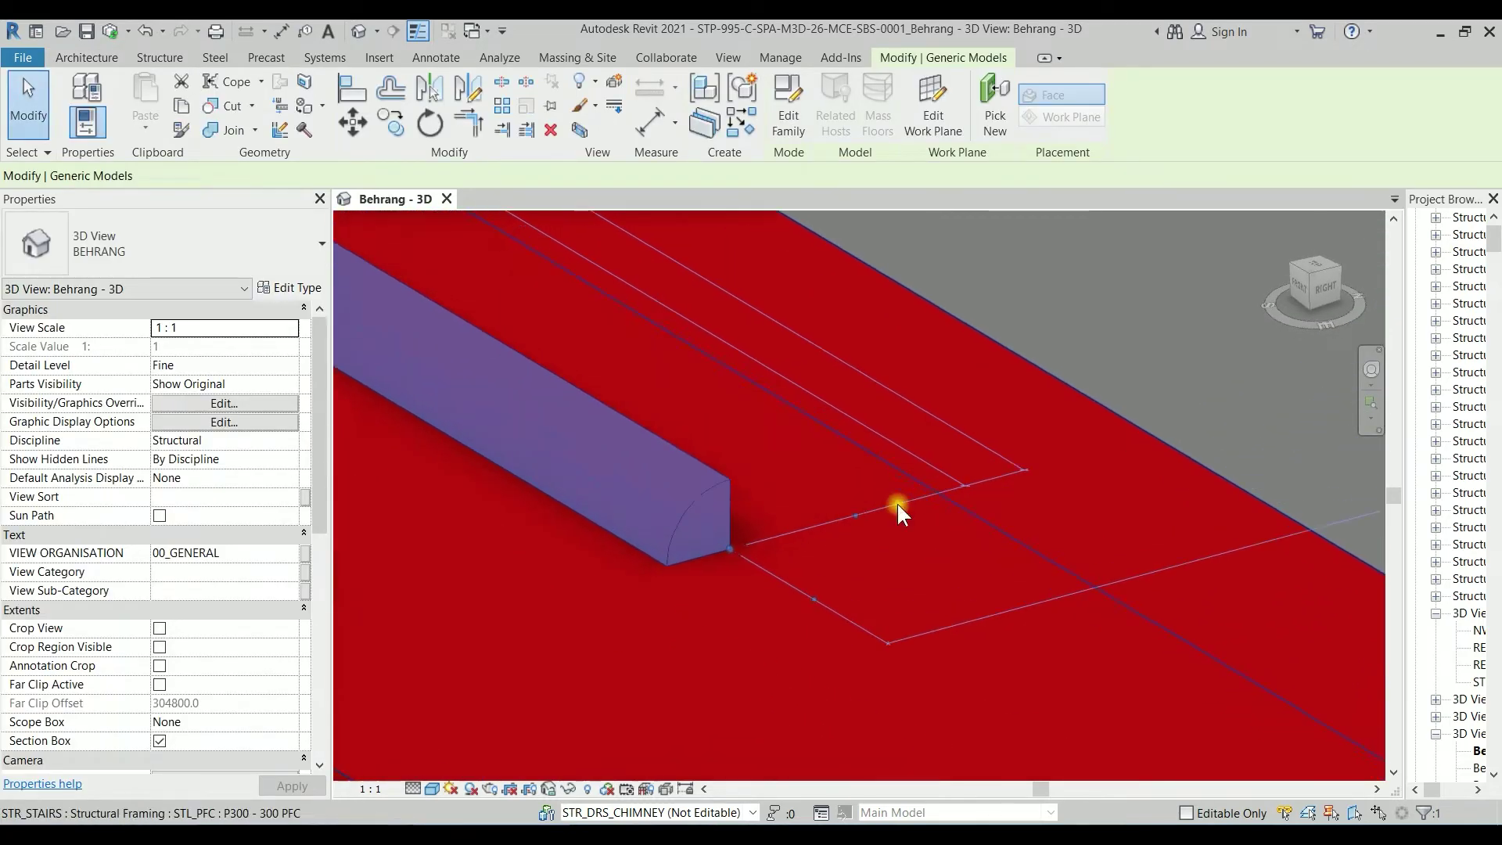
pyautogui.scroll(-3, 898, 512)
pyautogui.moveTo(895, 533)
pyautogui.keyDown('shift'); pyautogui.mouseDown(button='middle')
pyautogui.moveTo(905, 600)
pyautogui.moveTo(855, 514)
pyautogui.moveTo(909, 530)
pyautogui.mouseUp(button='middle'); pyautogui.keyUp('shift')
pyautogui.press('Escape')
pyautogui.click(840, 462)
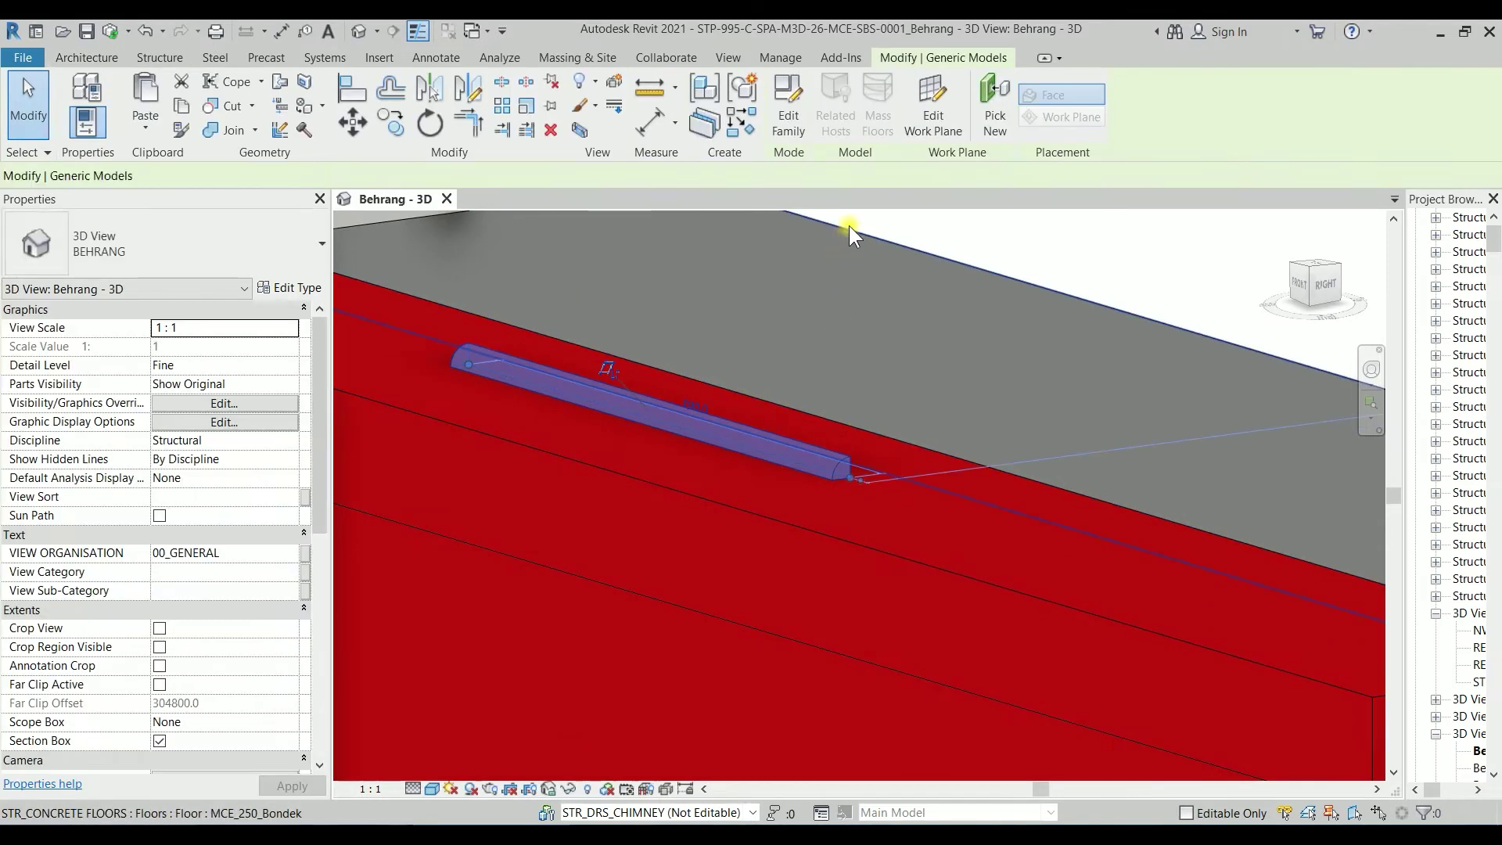
pyautogui.click(789, 110)
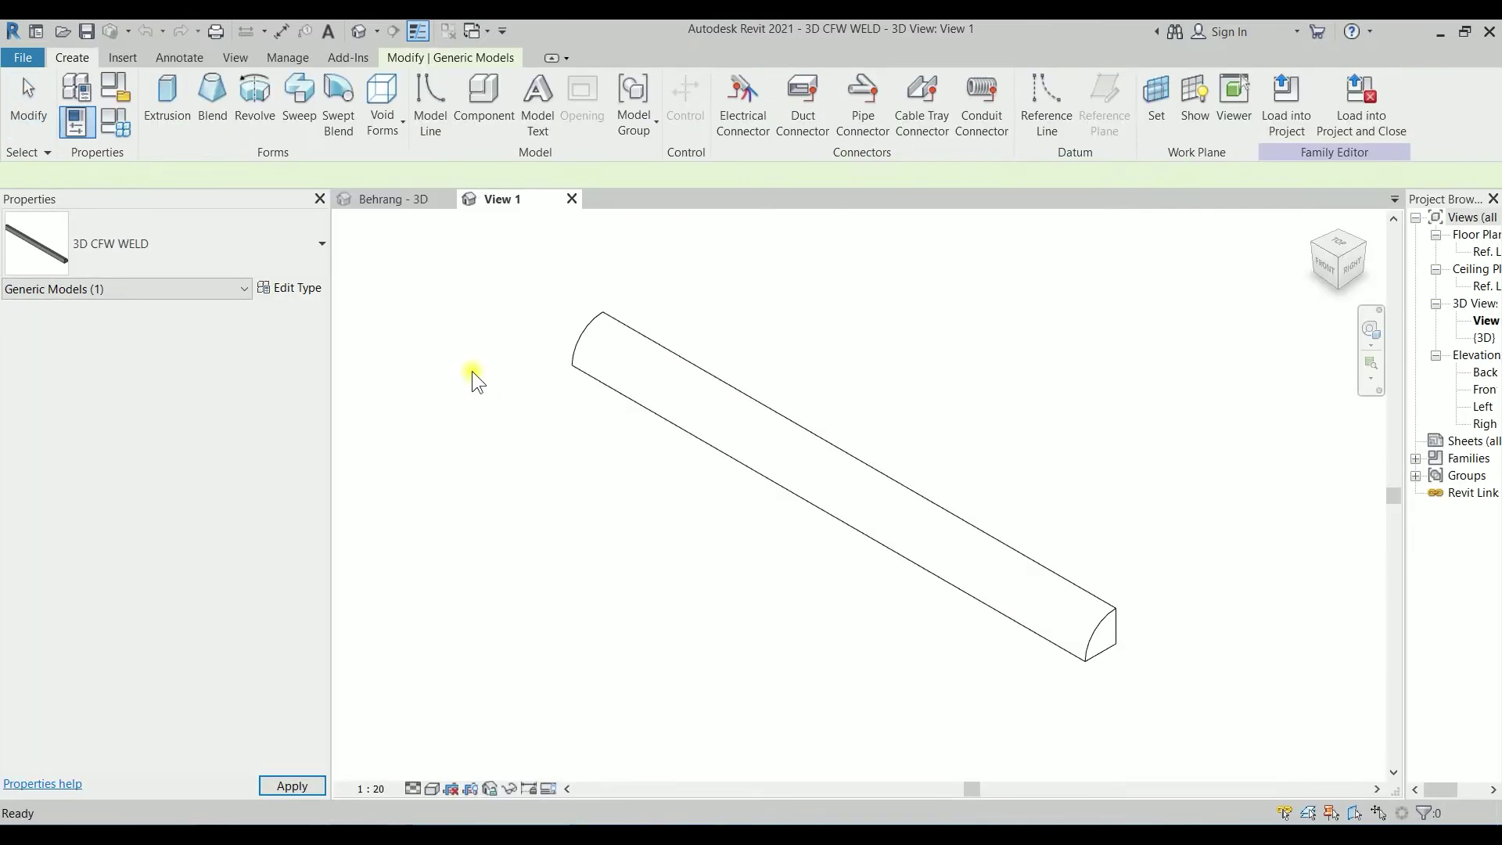
# Step: Pick Structural Connections as the category in Family Category and Parameters and confirm
pyautogui.click(477, 381)
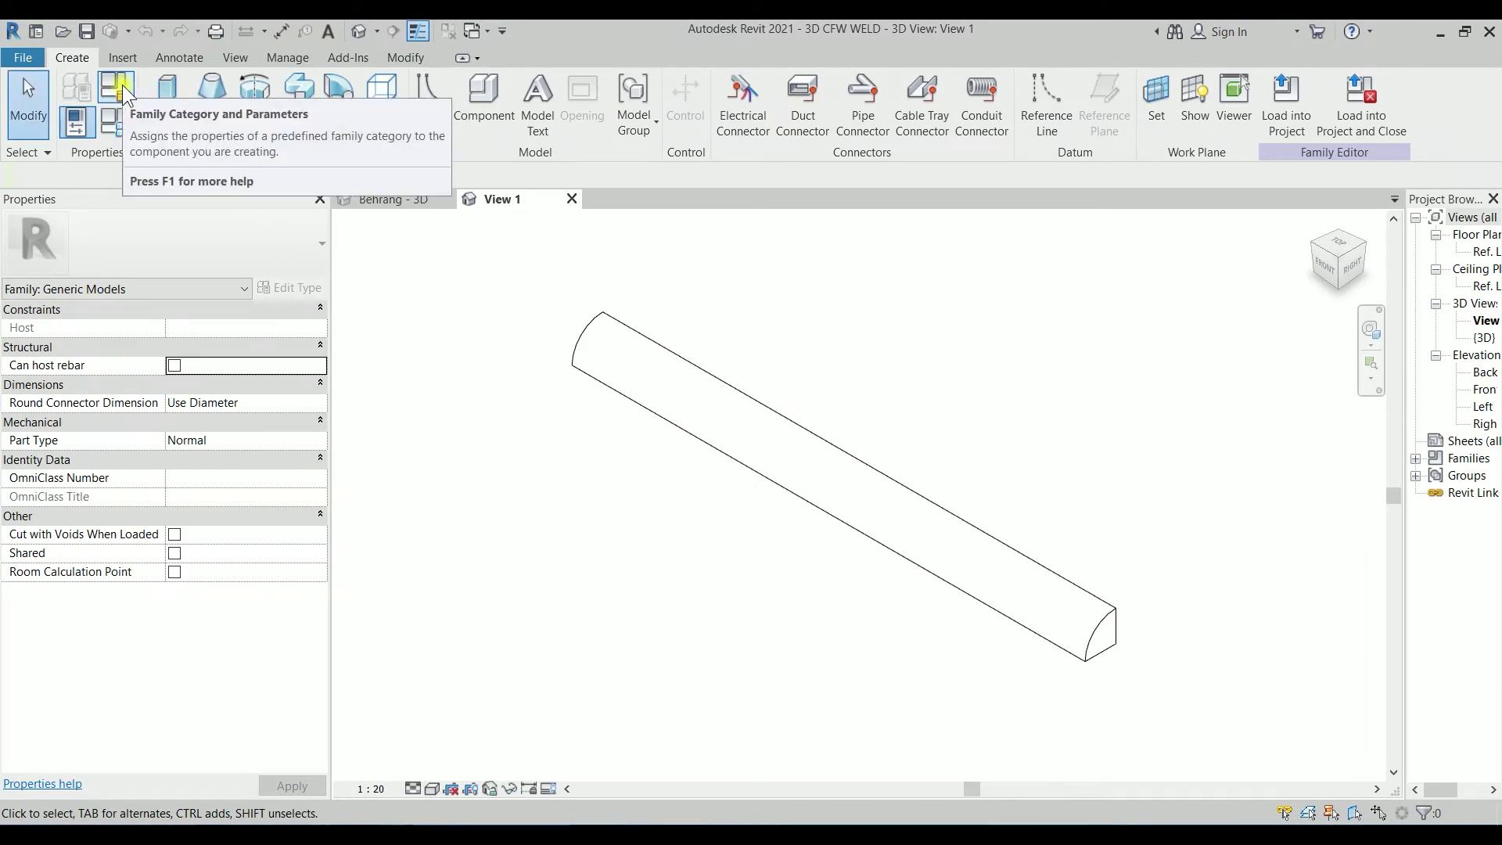
pyautogui.click(122, 85)
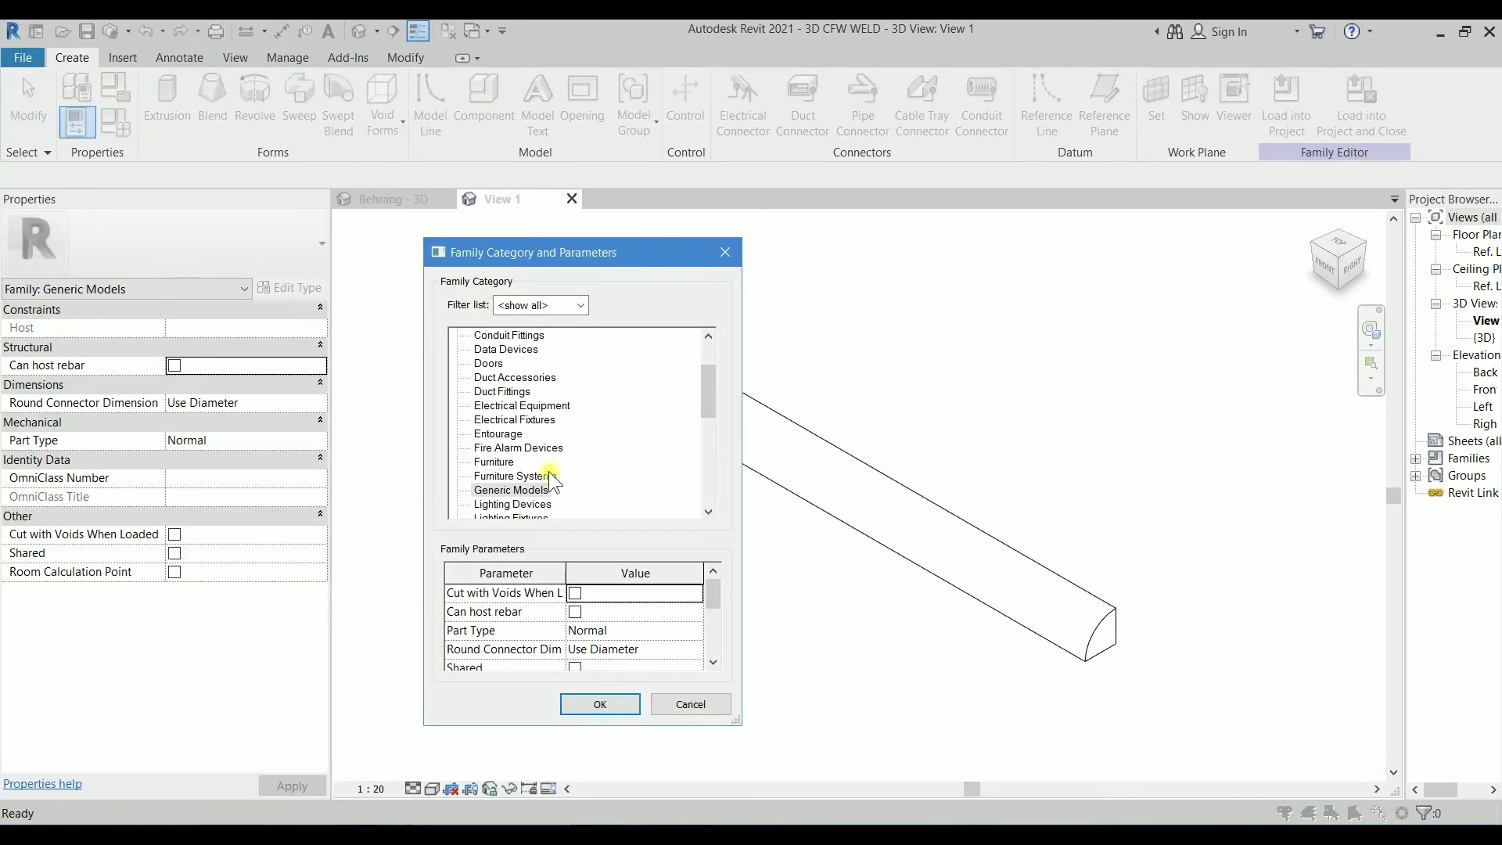
pyautogui.click(517, 396)
pyautogui.press('s')
pyautogui.press('t')
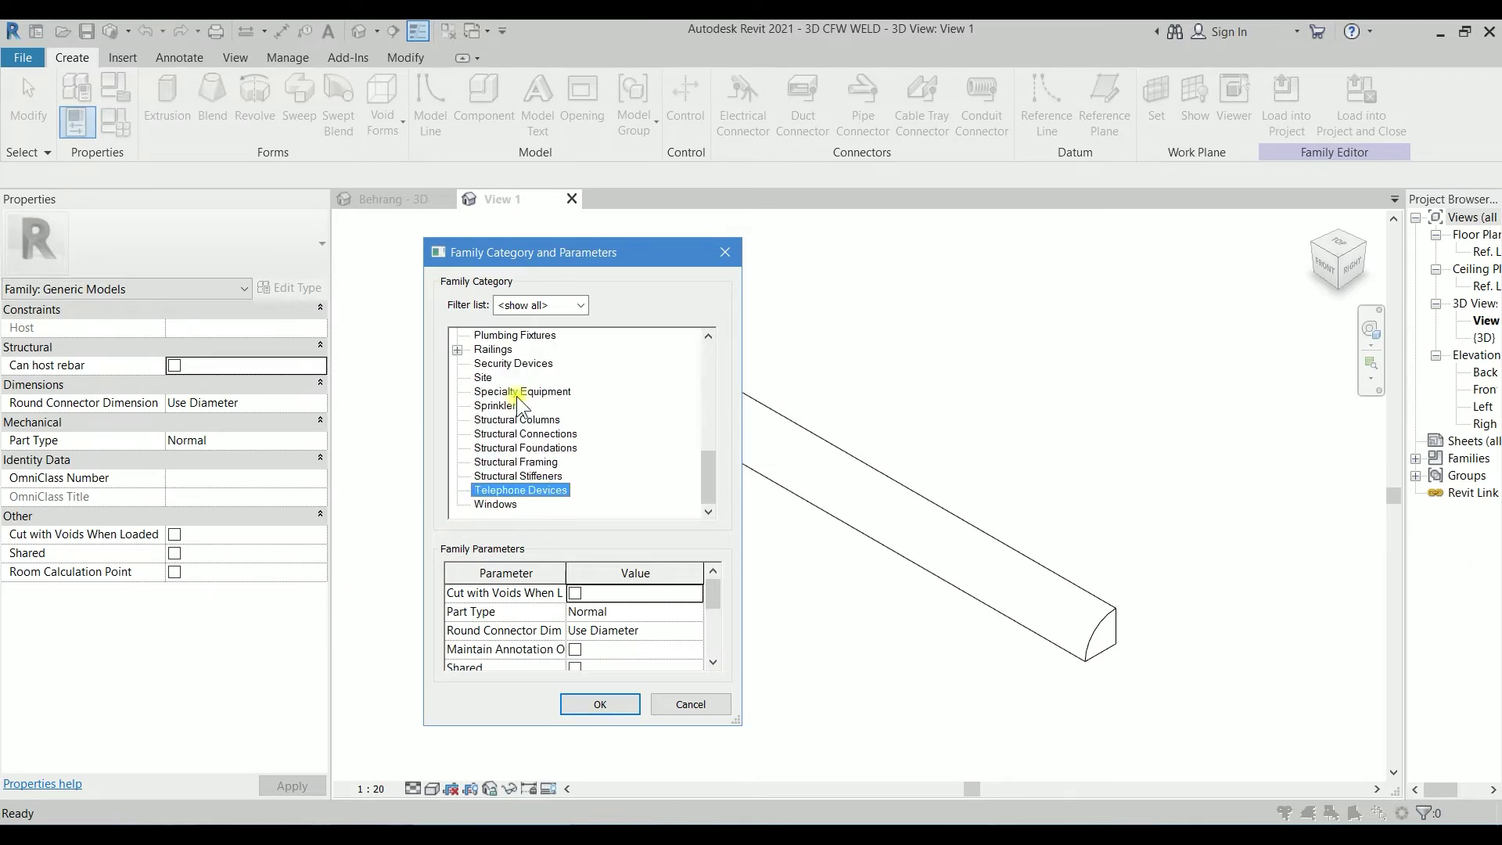
pyautogui.click(548, 435)
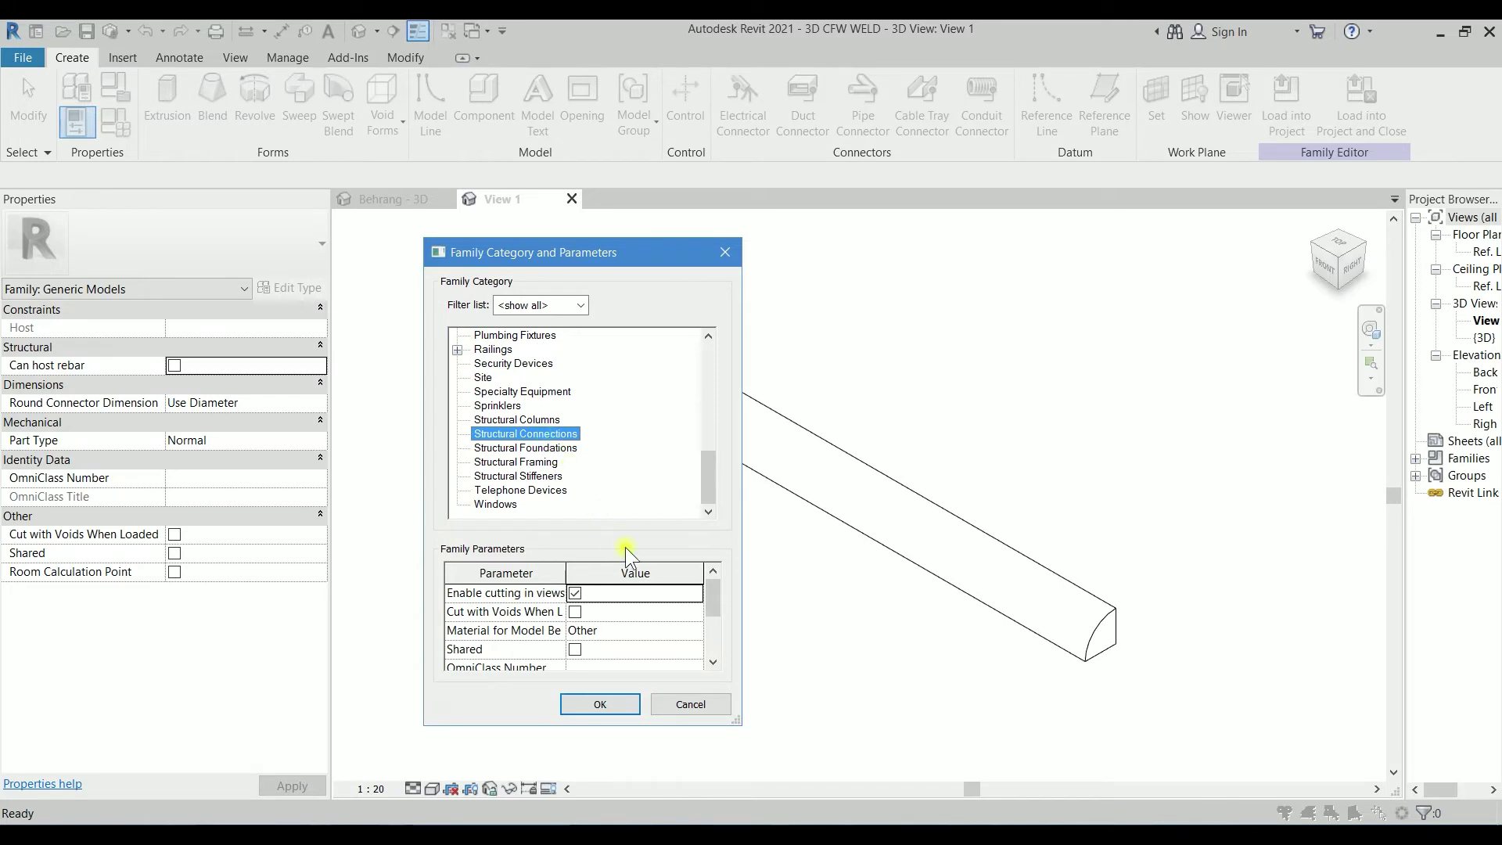
pyautogui.click(600, 704)
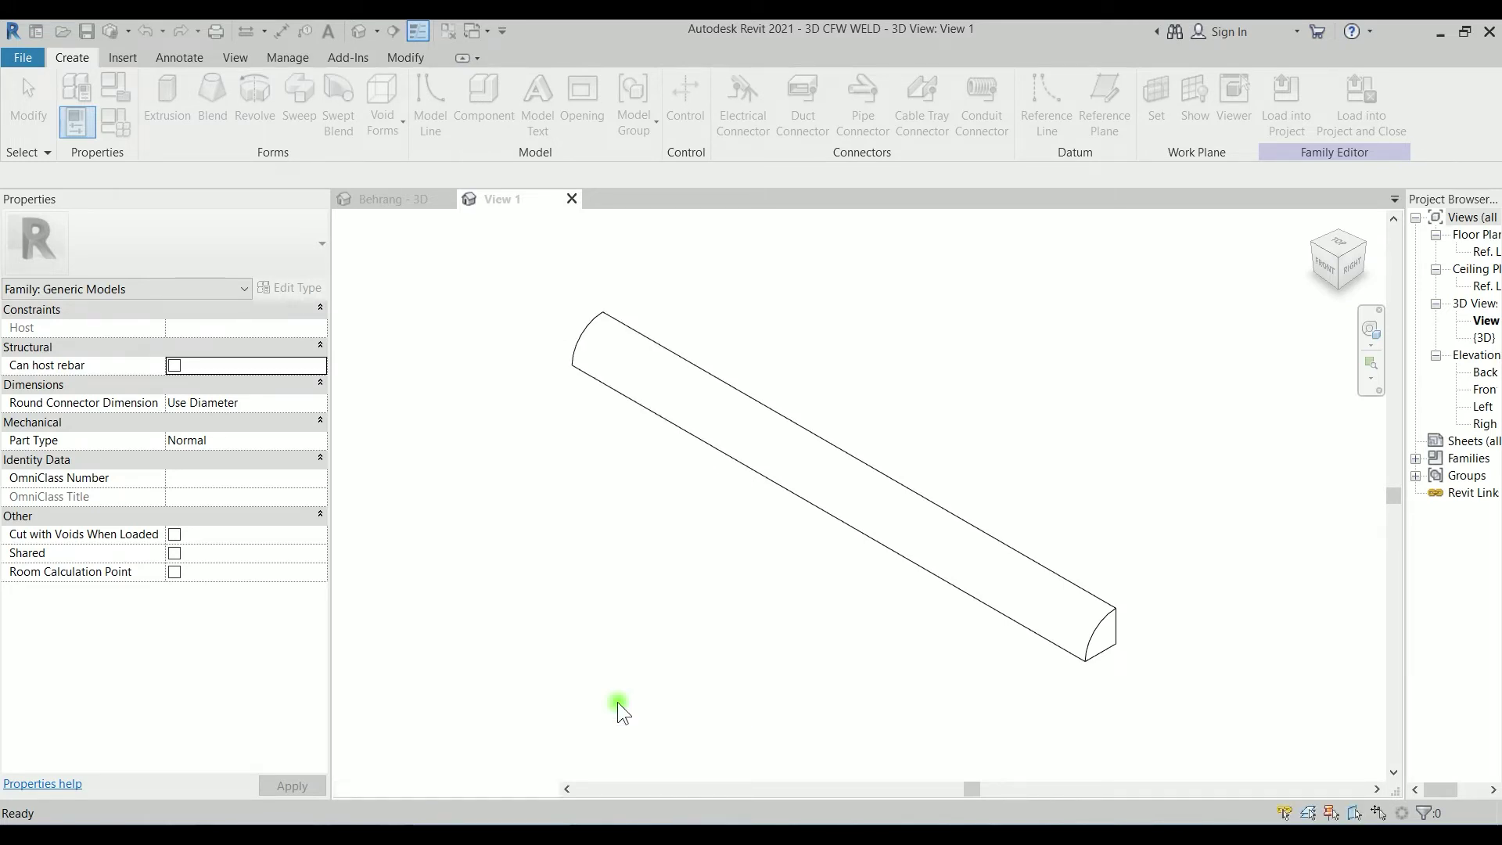
# Step: Link the weld extrusion's material to a new Weld Material type parameter and select its value in Family Types
pyautogui.click(1106, 615)
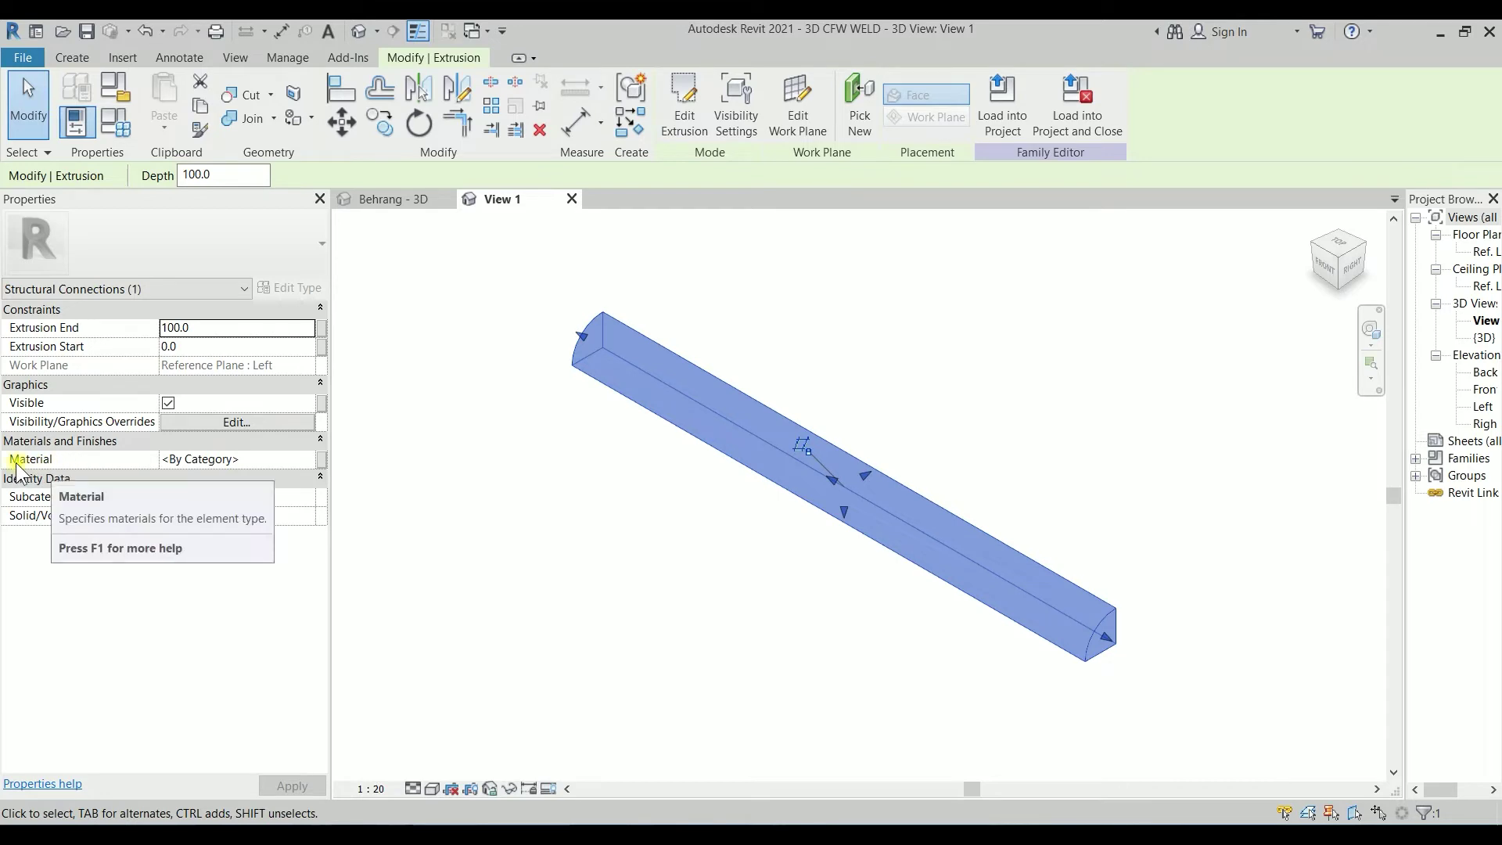
pyautogui.click(324, 458)
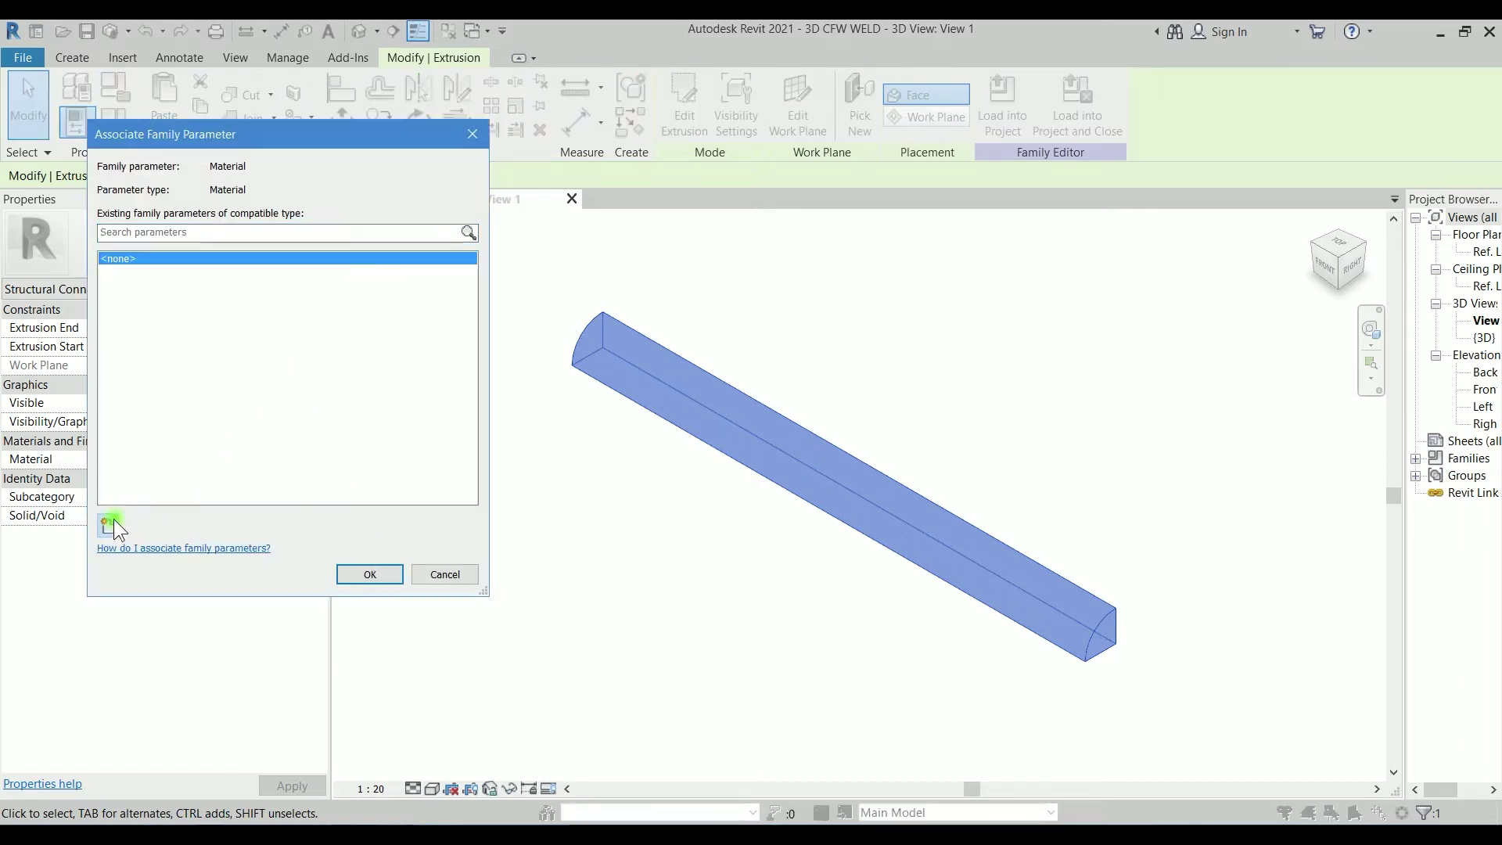
pyautogui.click(109, 523)
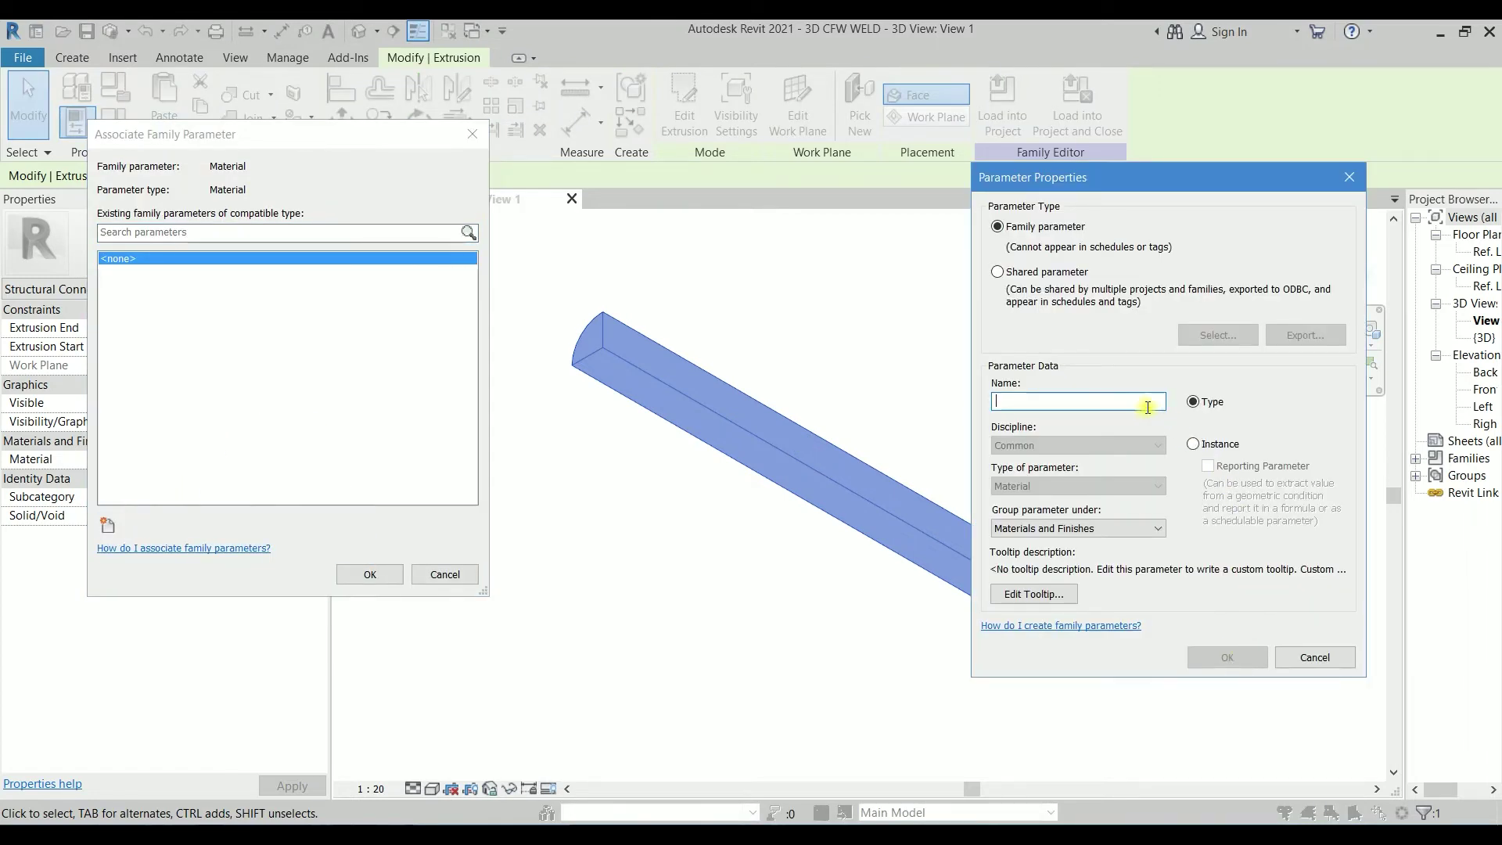
pyautogui.write('W')
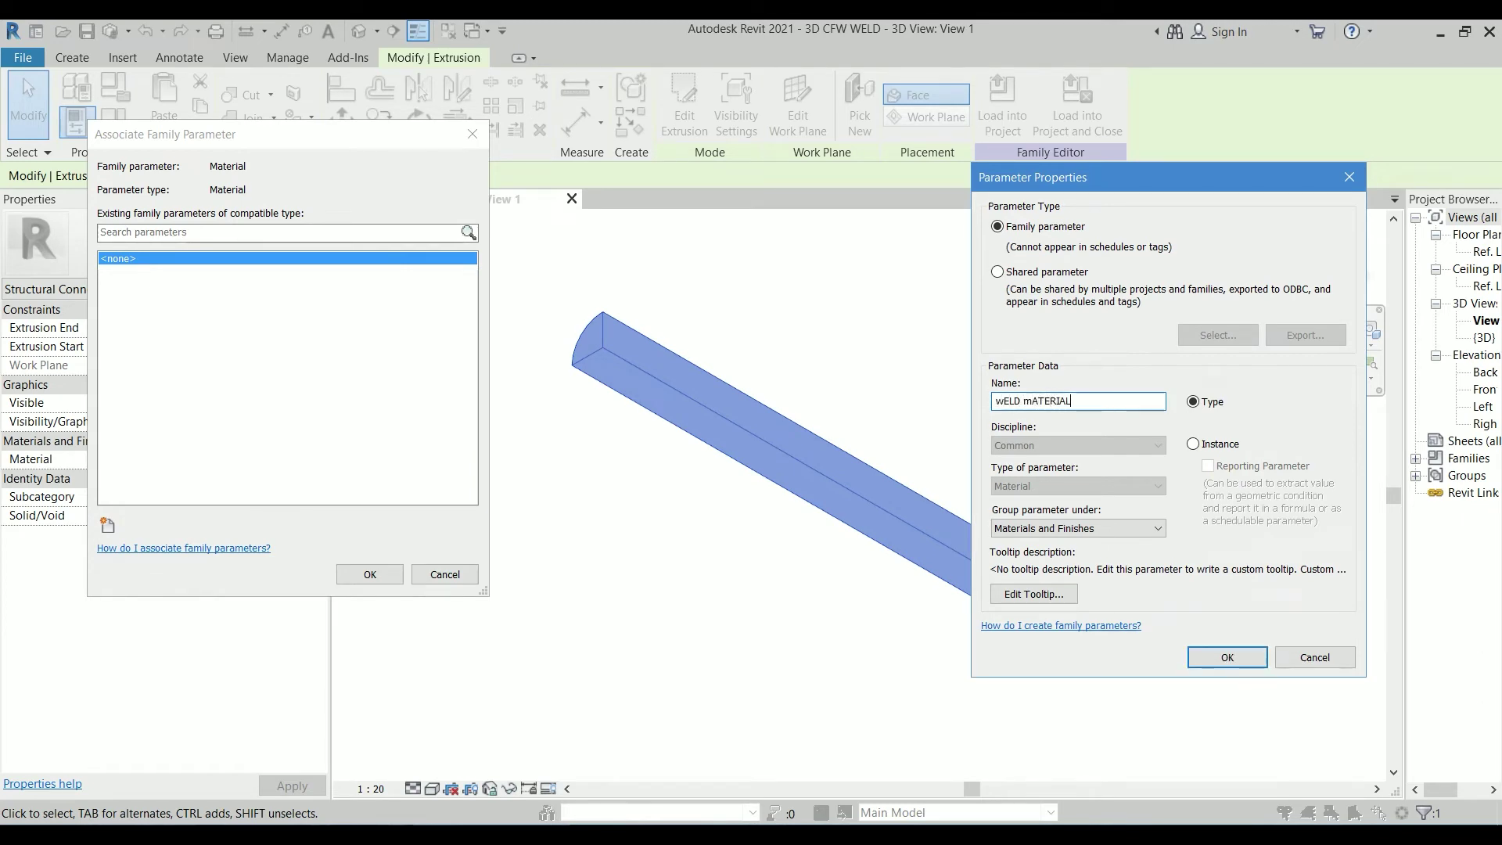
pyautogui.hotkey('ctrl', 'BackSpace')
pyautogui.hotkey('ctrl', 'BackSpace')
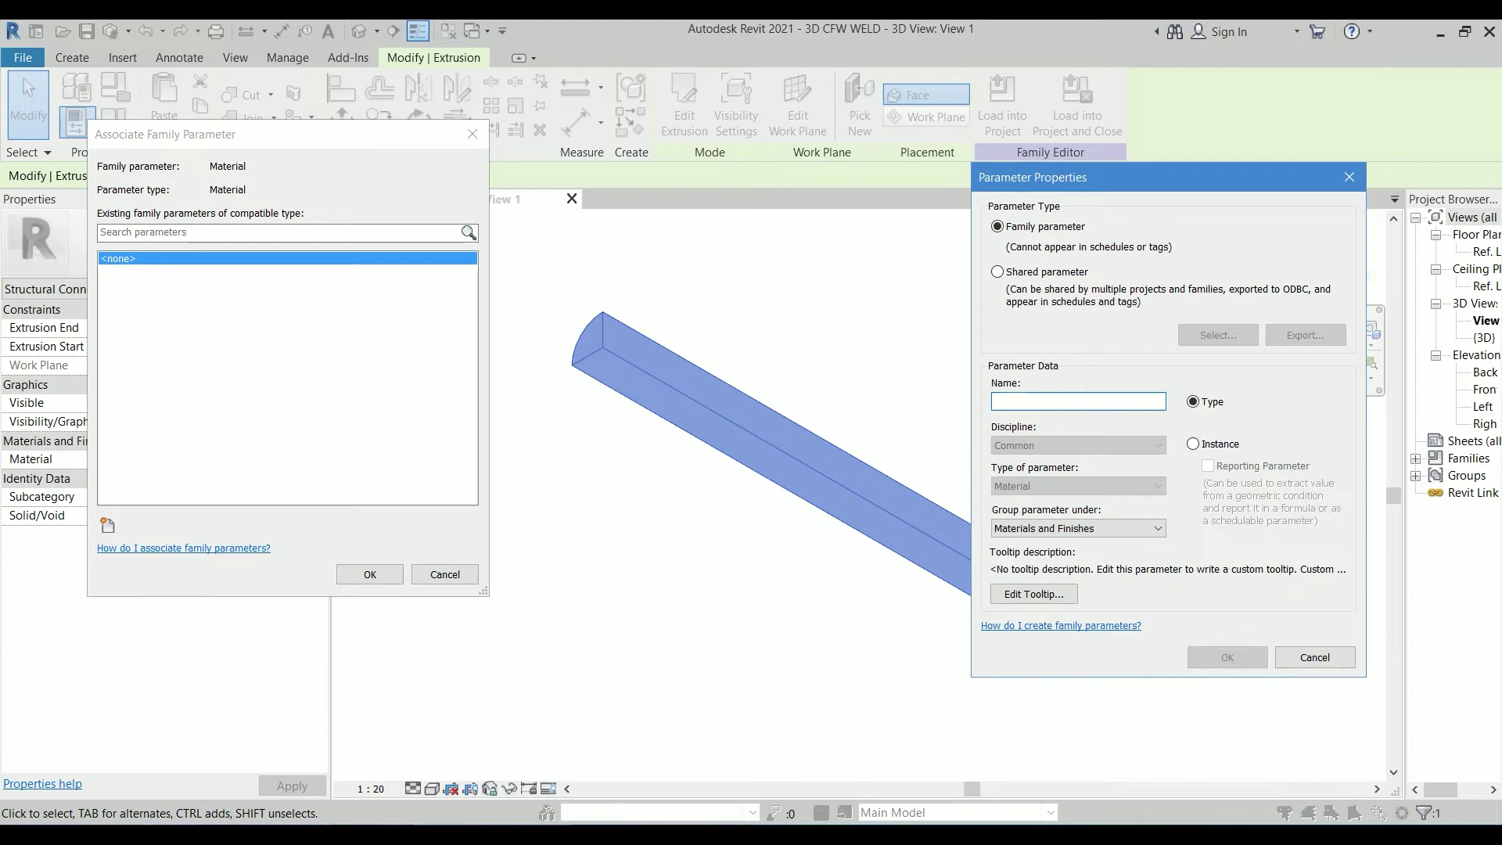
pyautogui.write('Weld Material')
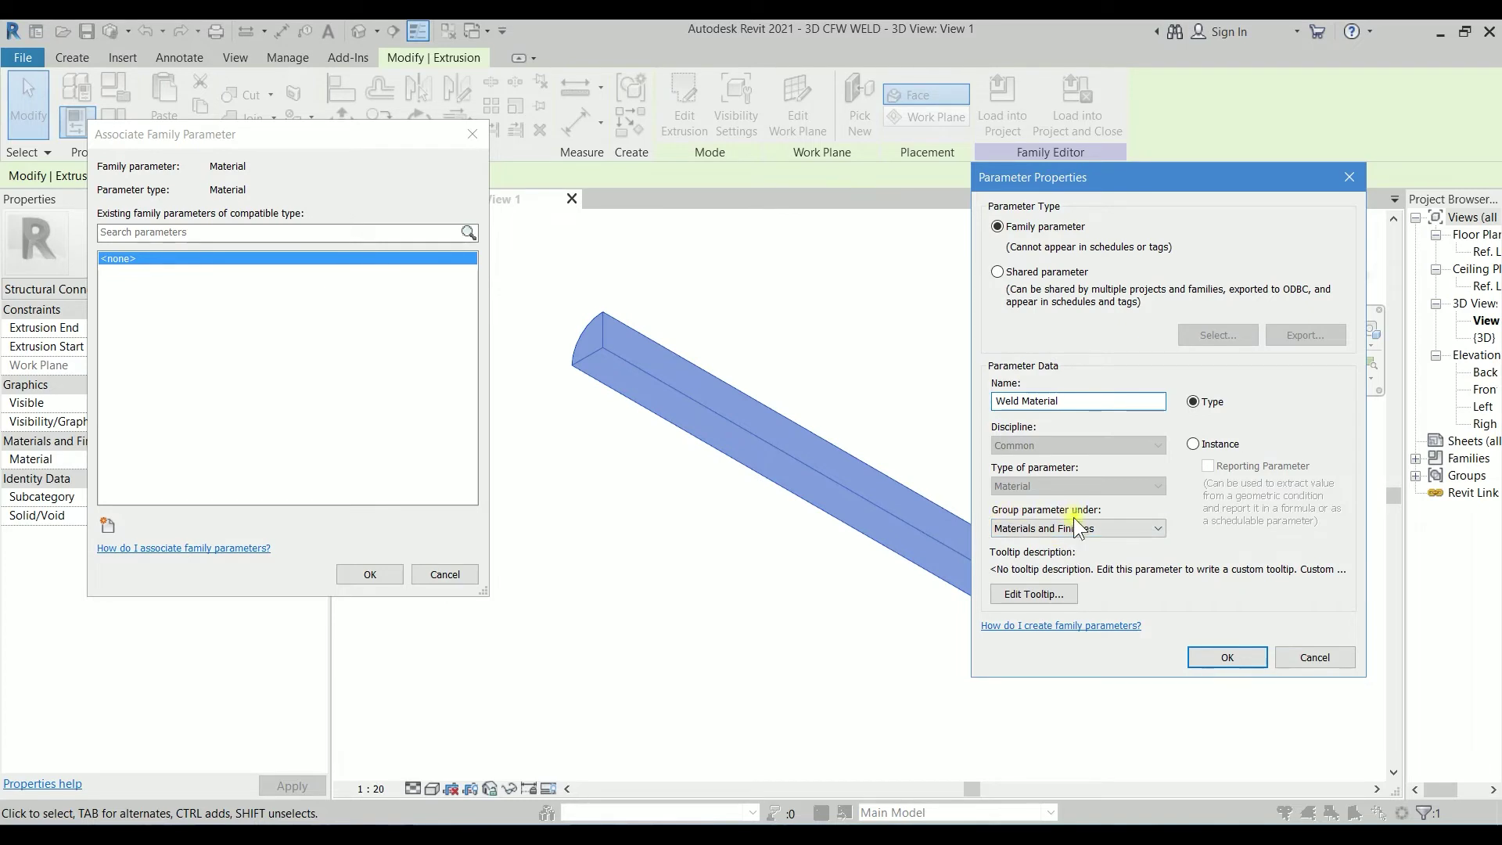
pyautogui.click(1225, 659)
pyautogui.click(370, 575)
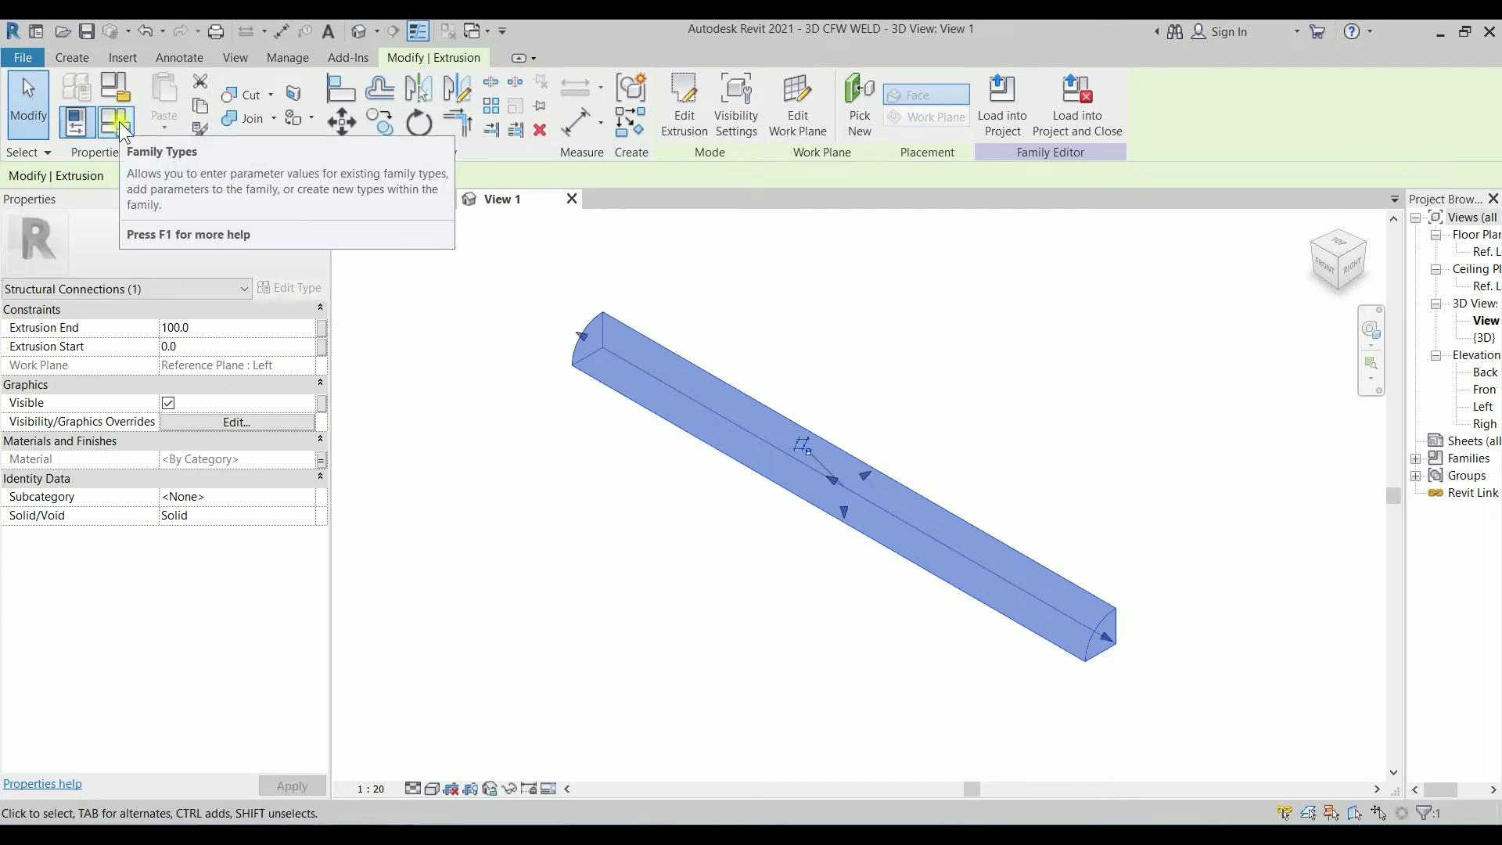
pyautogui.click(117, 123)
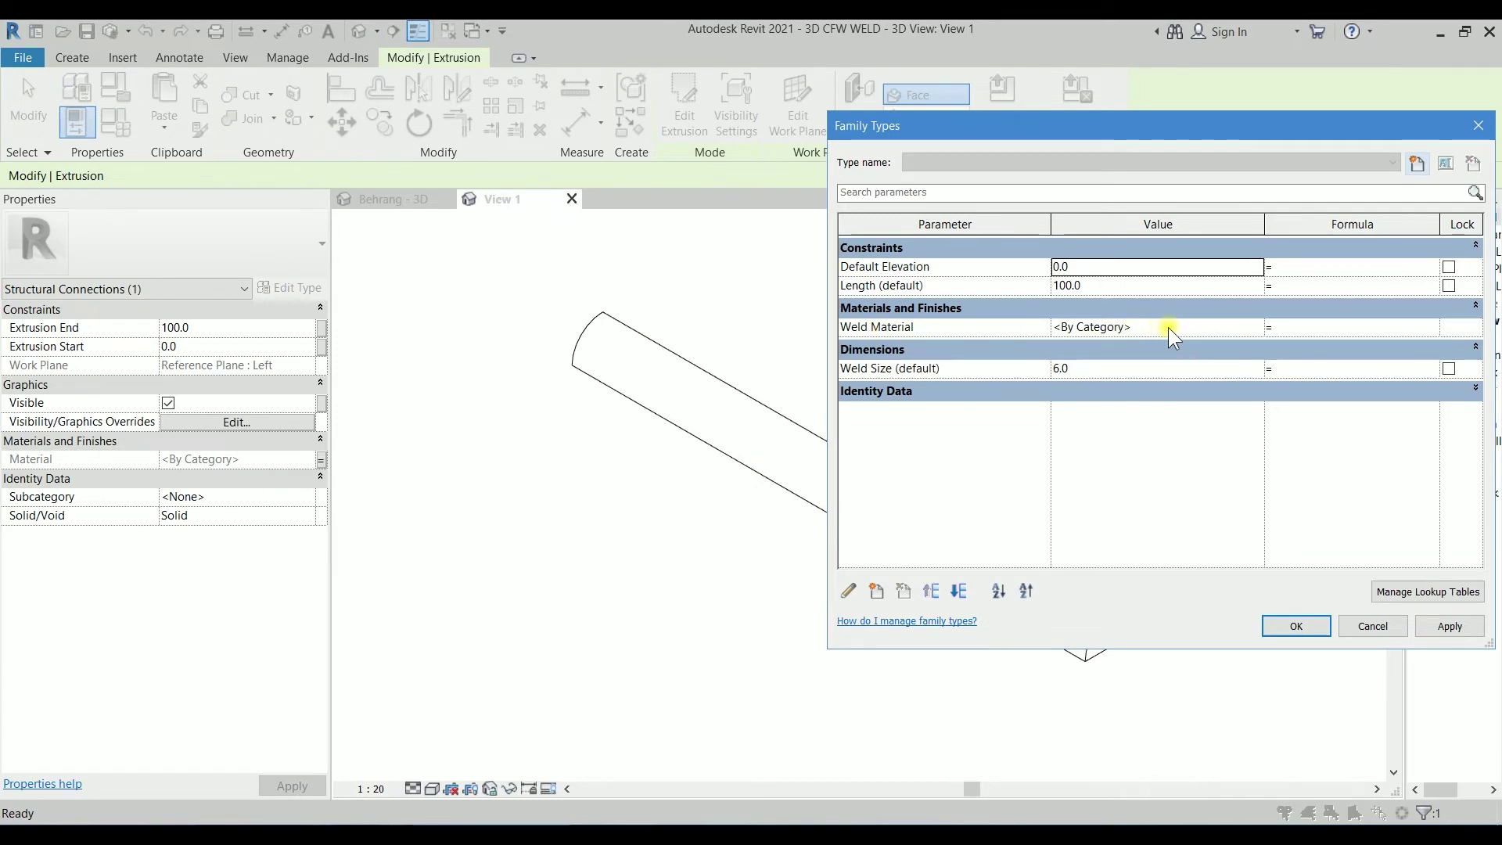
pyautogui.click(1255, 326)
# Step: Create a new material for Weld Material in the Material Browser and rename it Blue
pyautogui.click(1255, 323)
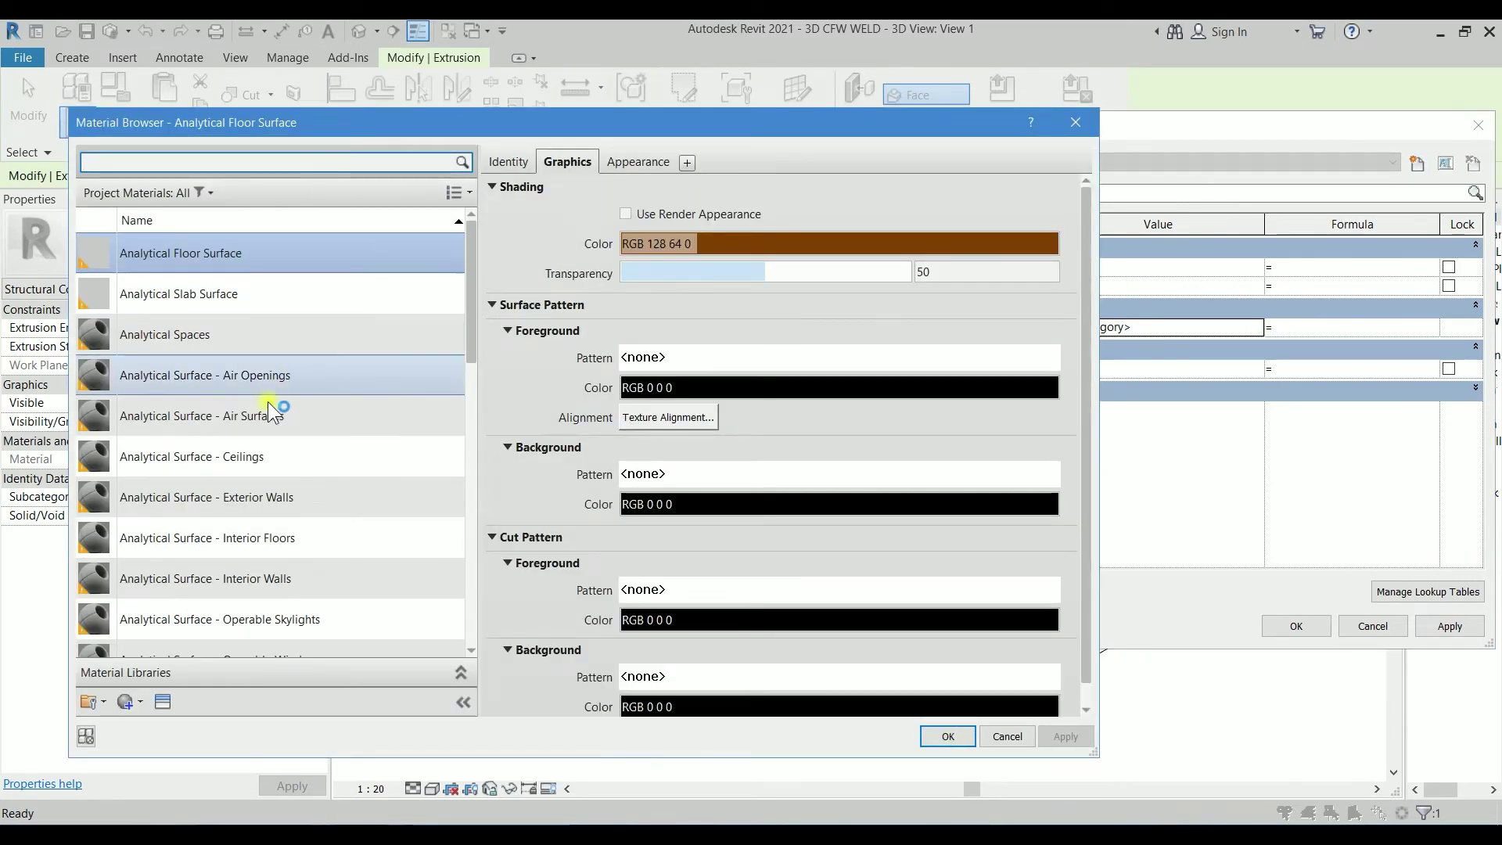
pyautogui.scroll(-1, 194, 618)
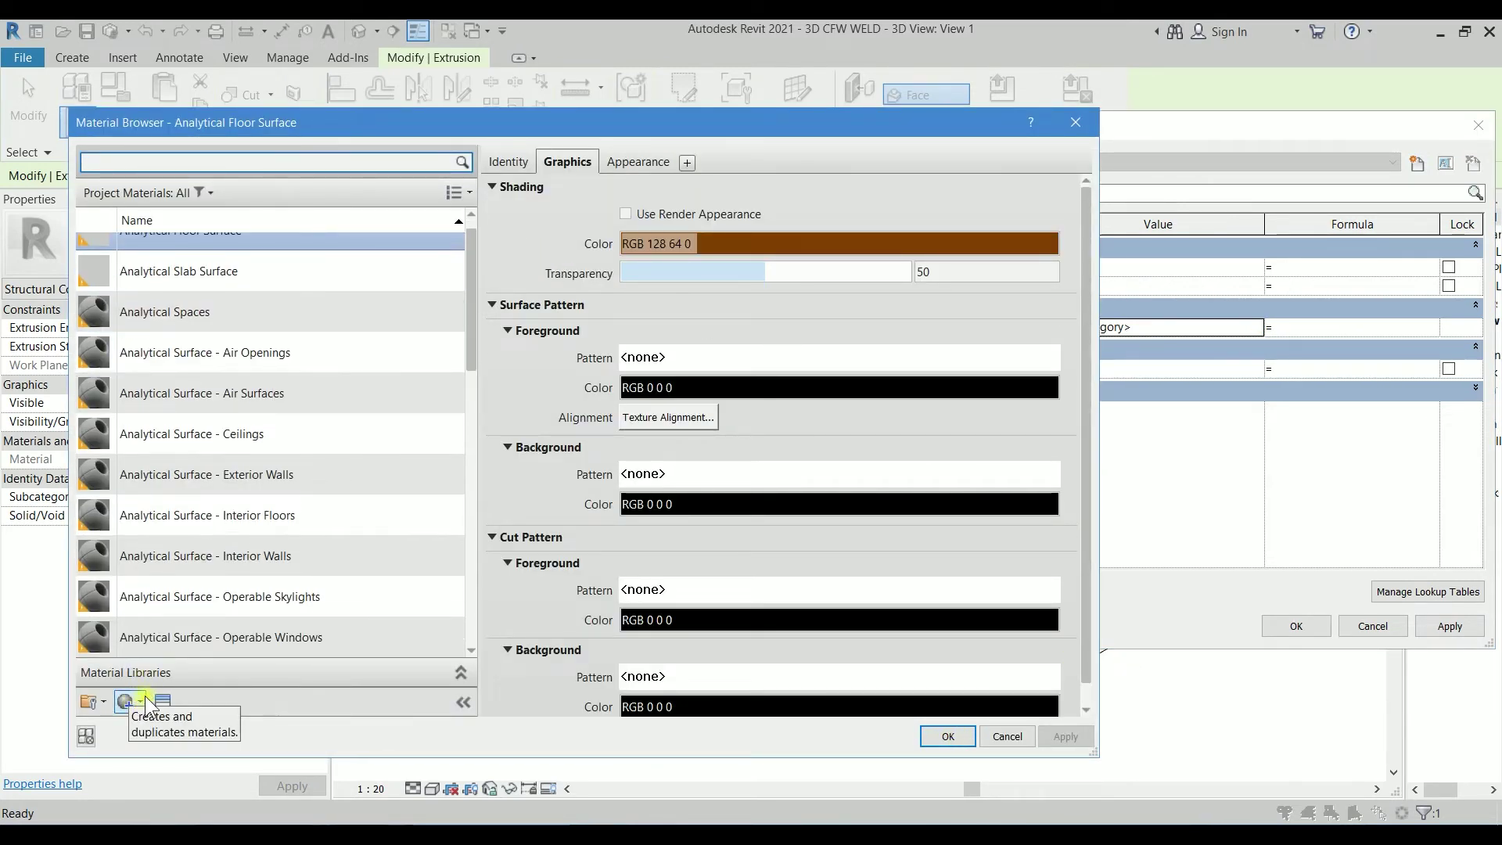
pyautogui.click(141, 702)
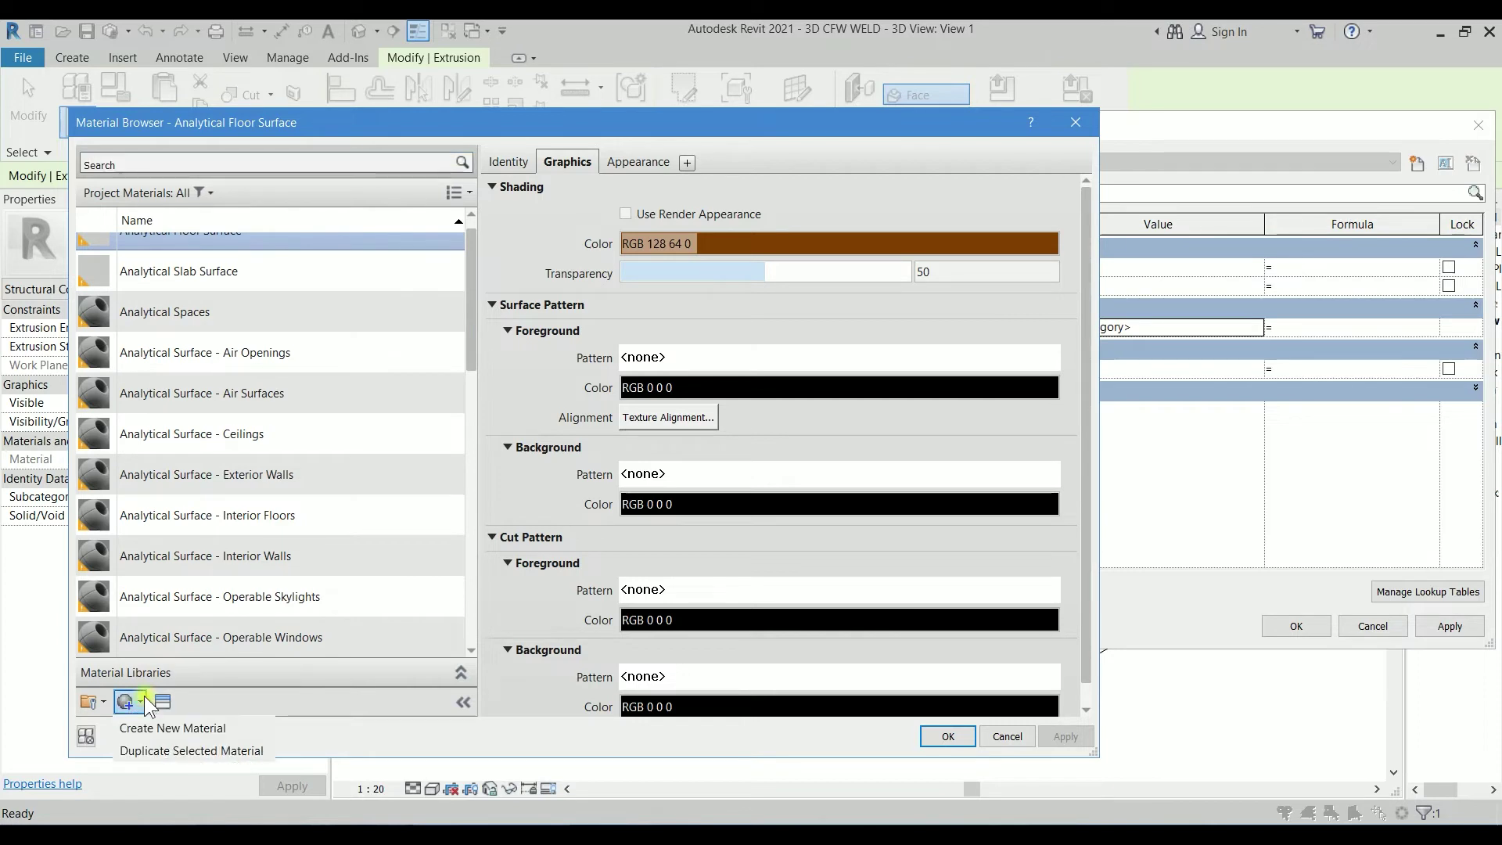
pyautogui.click(178, 729)
pyautogui.rightClick(191, 430)
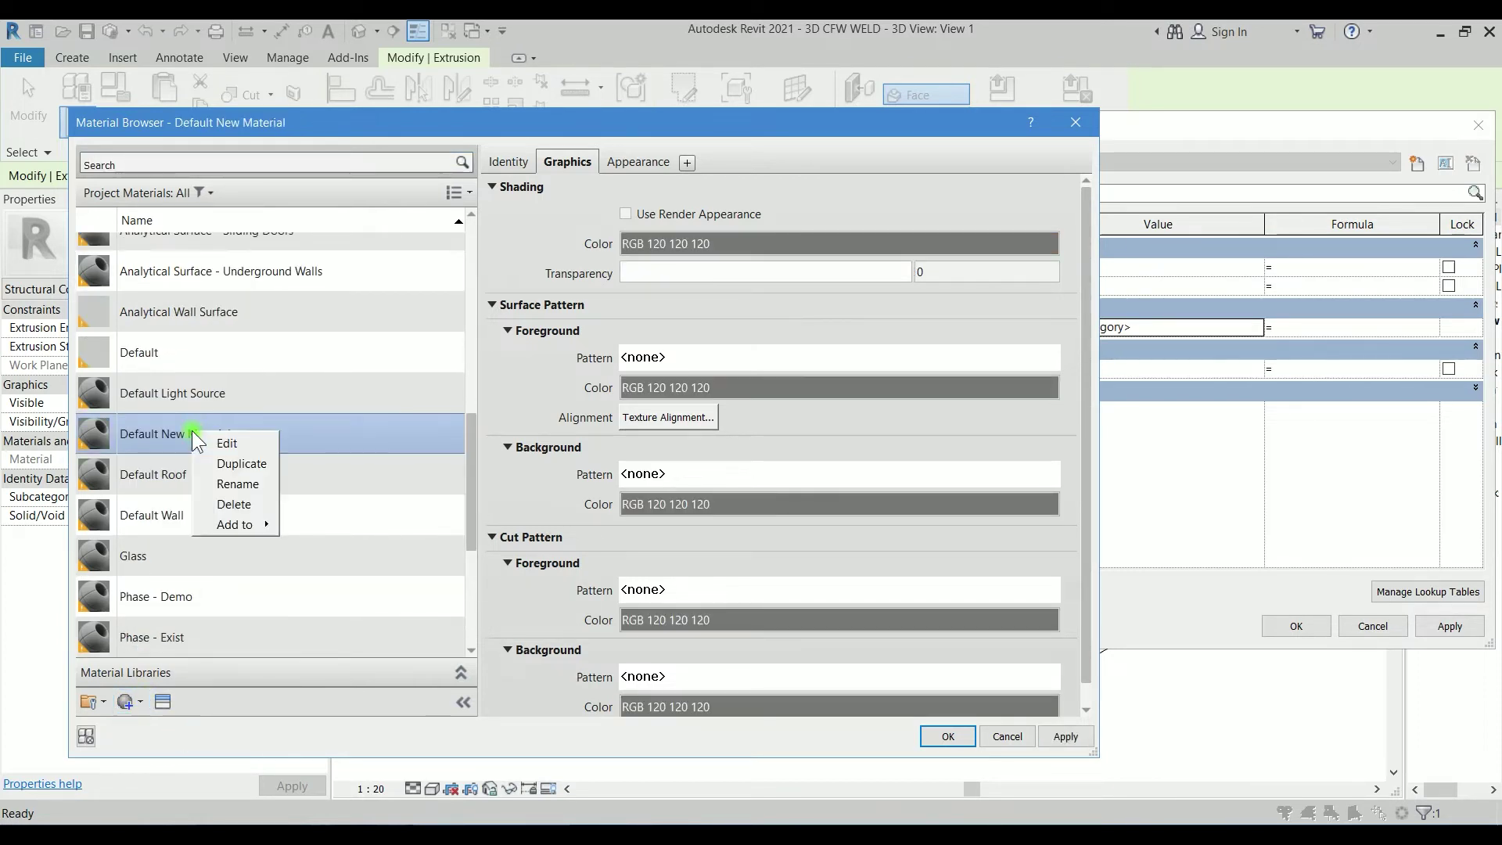
pyautogui.click(247, 484)
pyautogui.write('Blue')
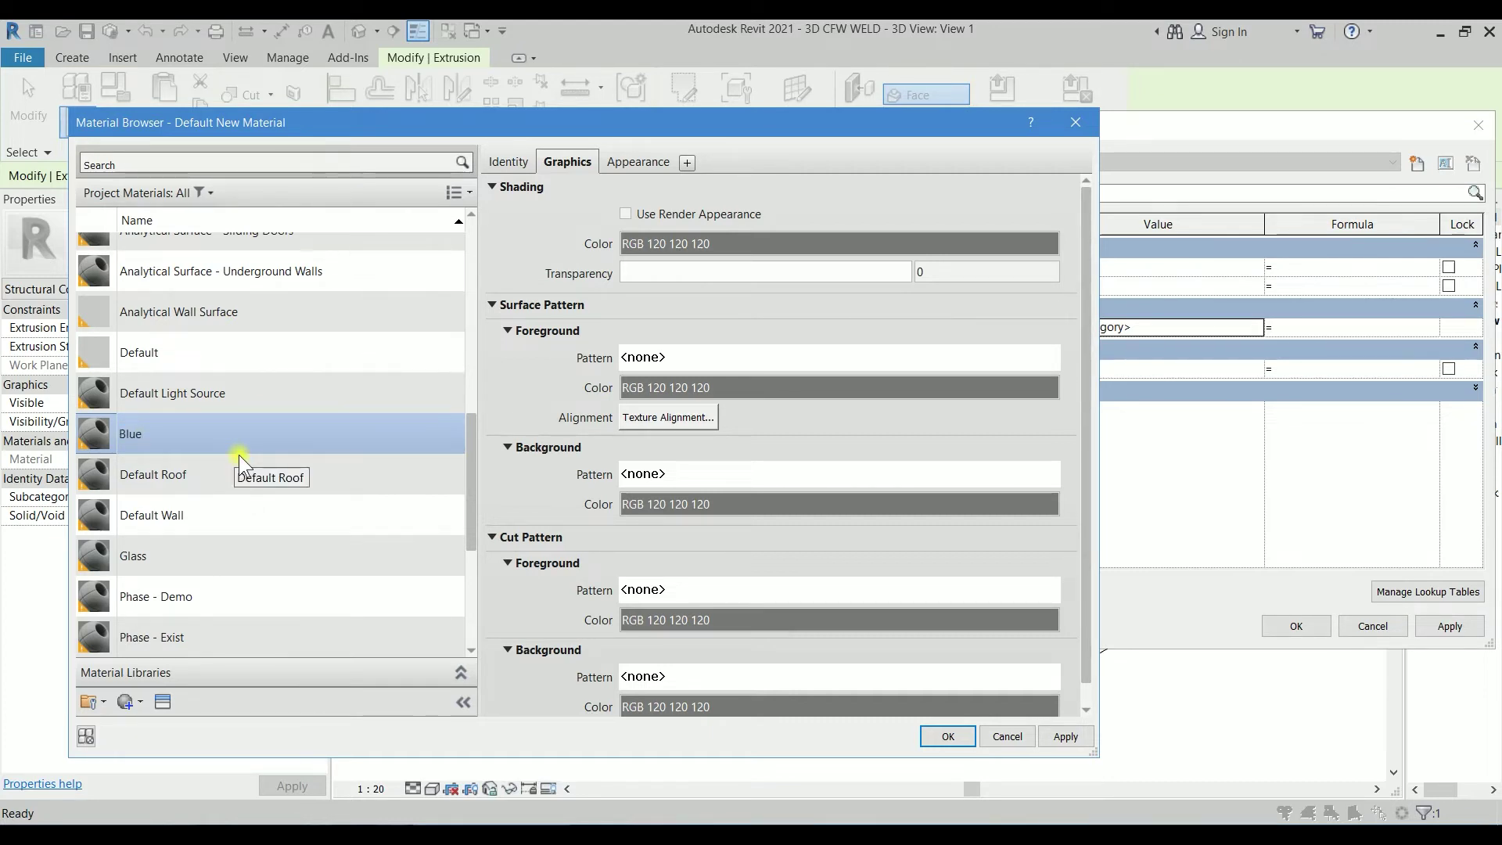
# Step: Make Blue shade with its render appearance, set the appearance colour to RGB 0 0 255, and apply
pyautogui.click(627, 214)
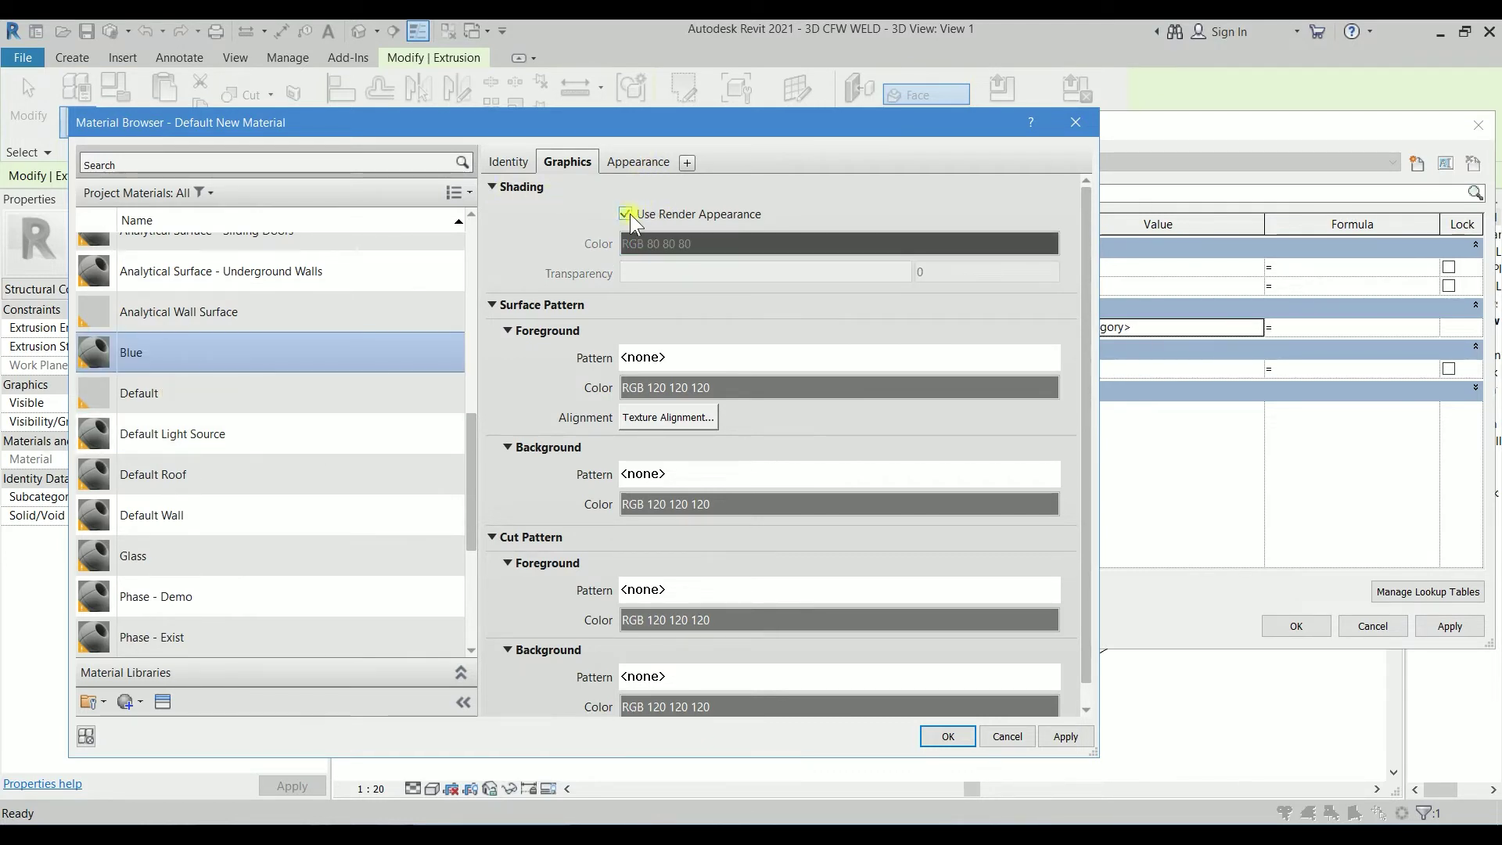
pyautogui.click(625, 162)
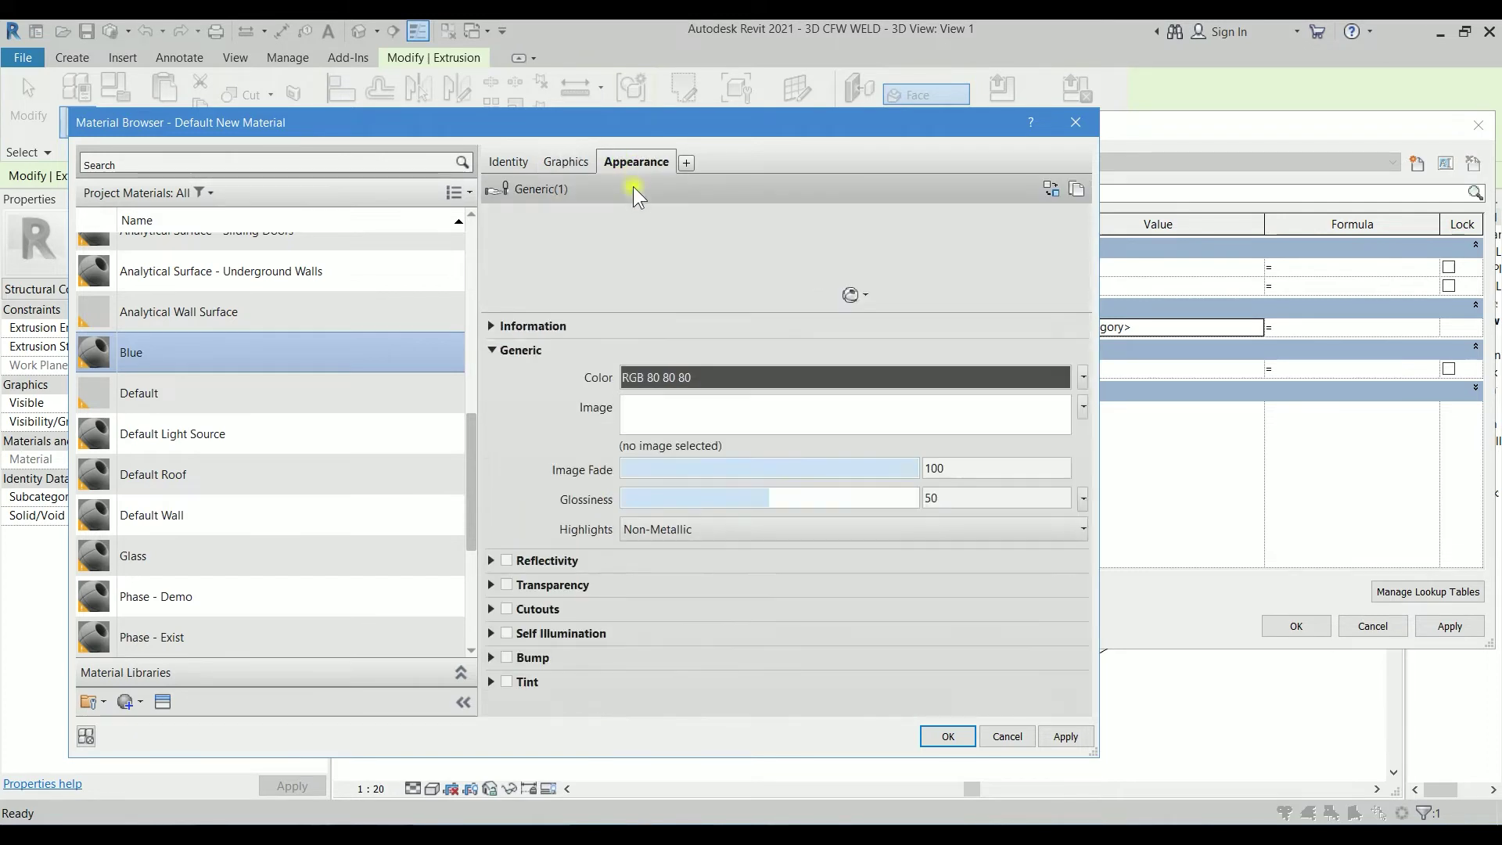
pyautogui.click(681, 376)
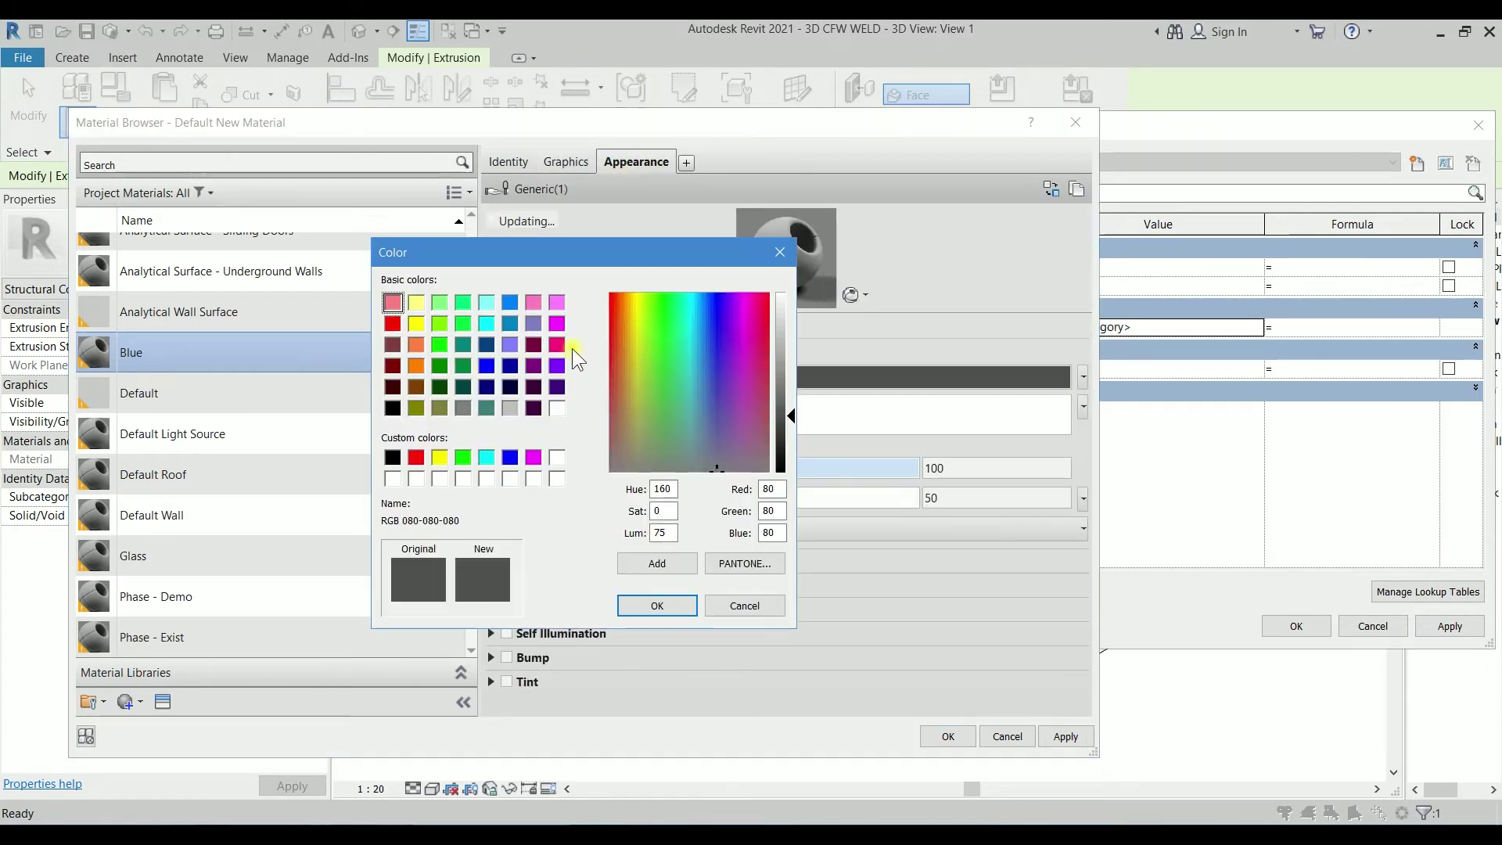
pyautogui.click(486, 367)
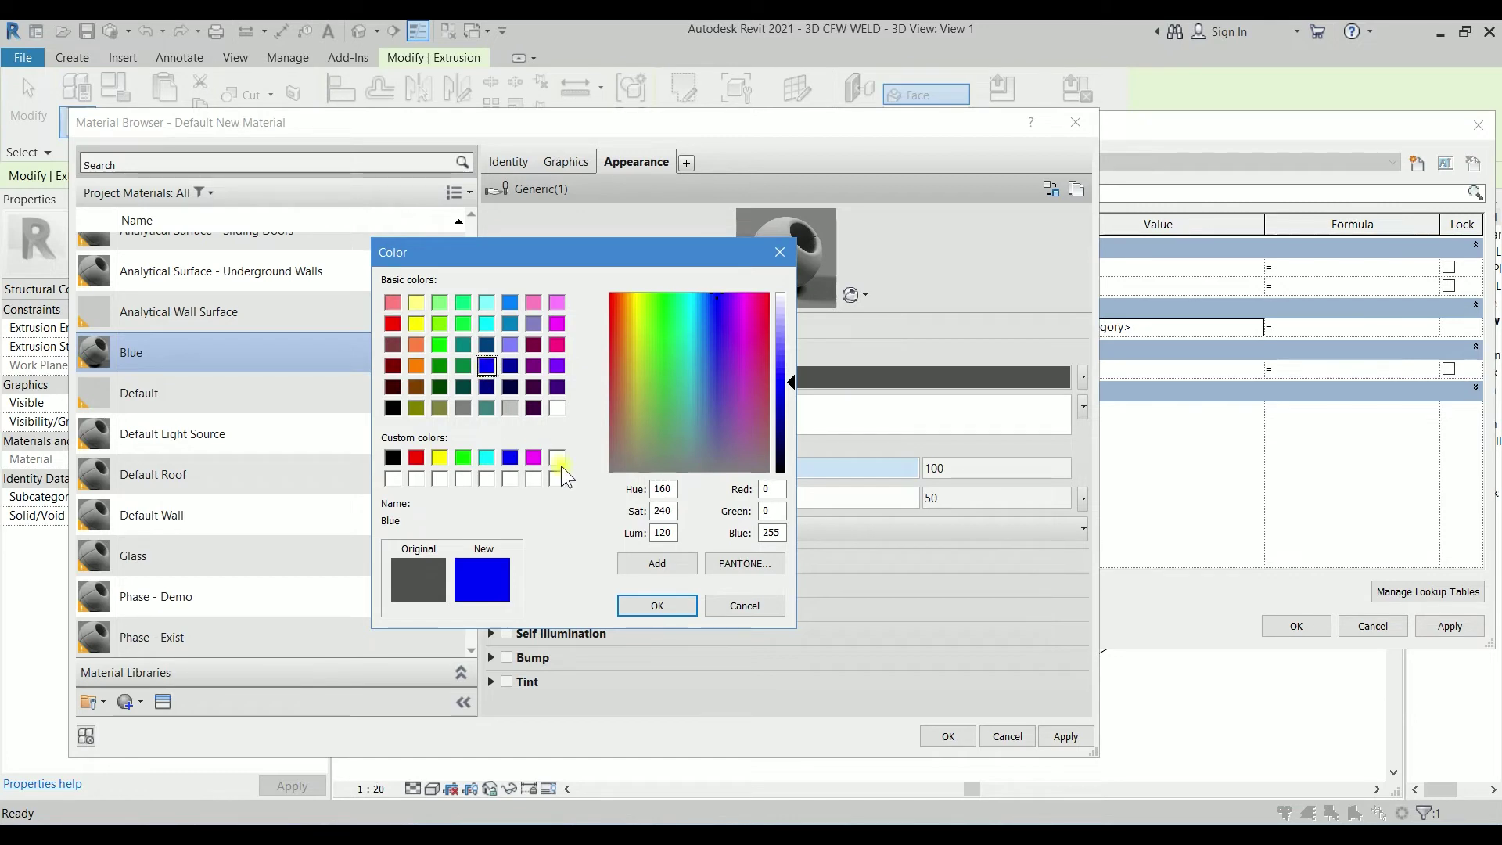
pyautogui.click(664, 609)
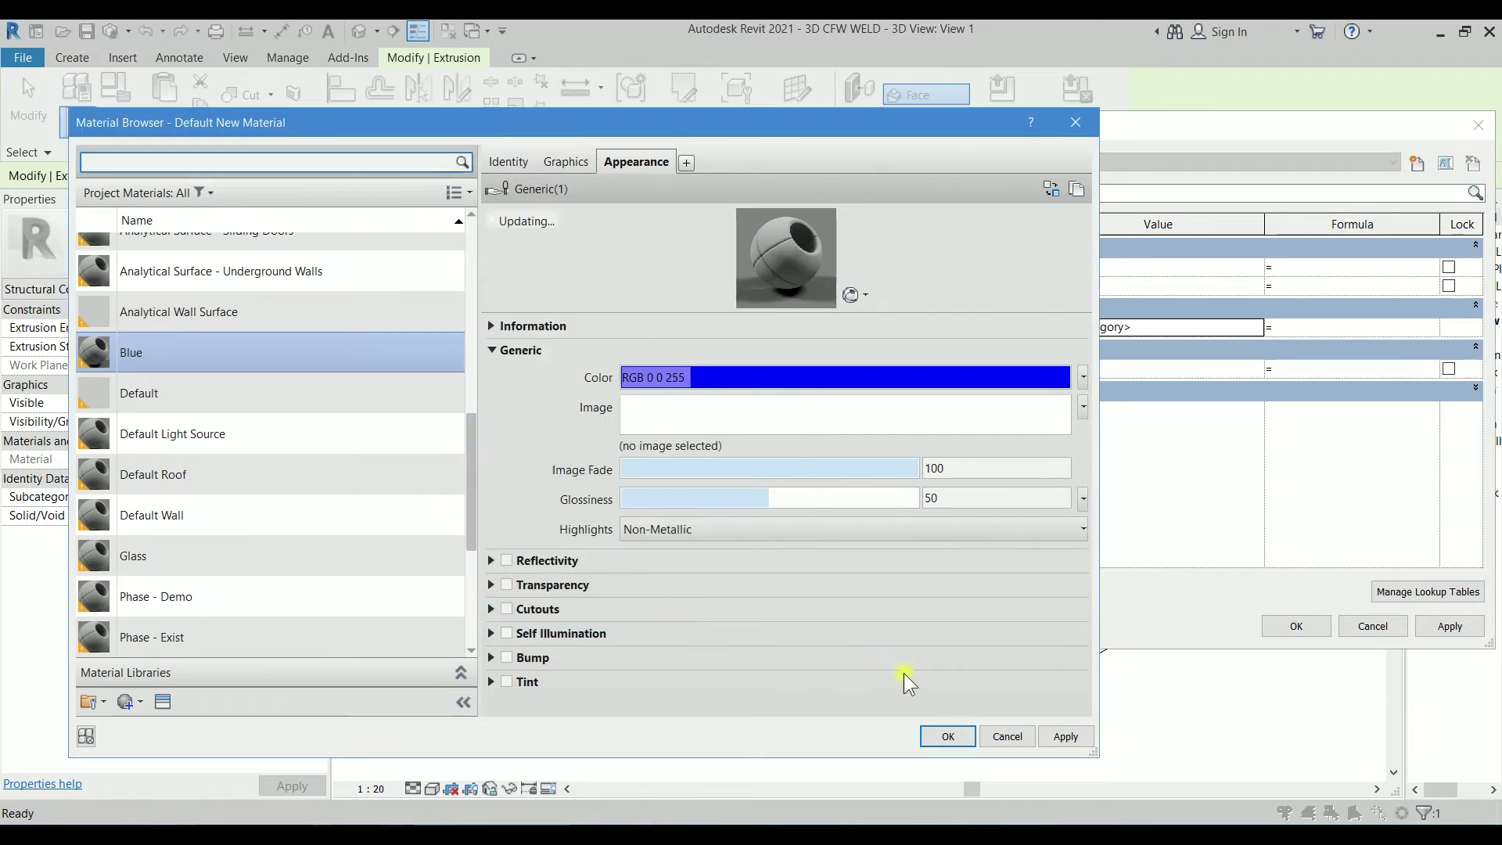
pyautogui.click(1074, 737)
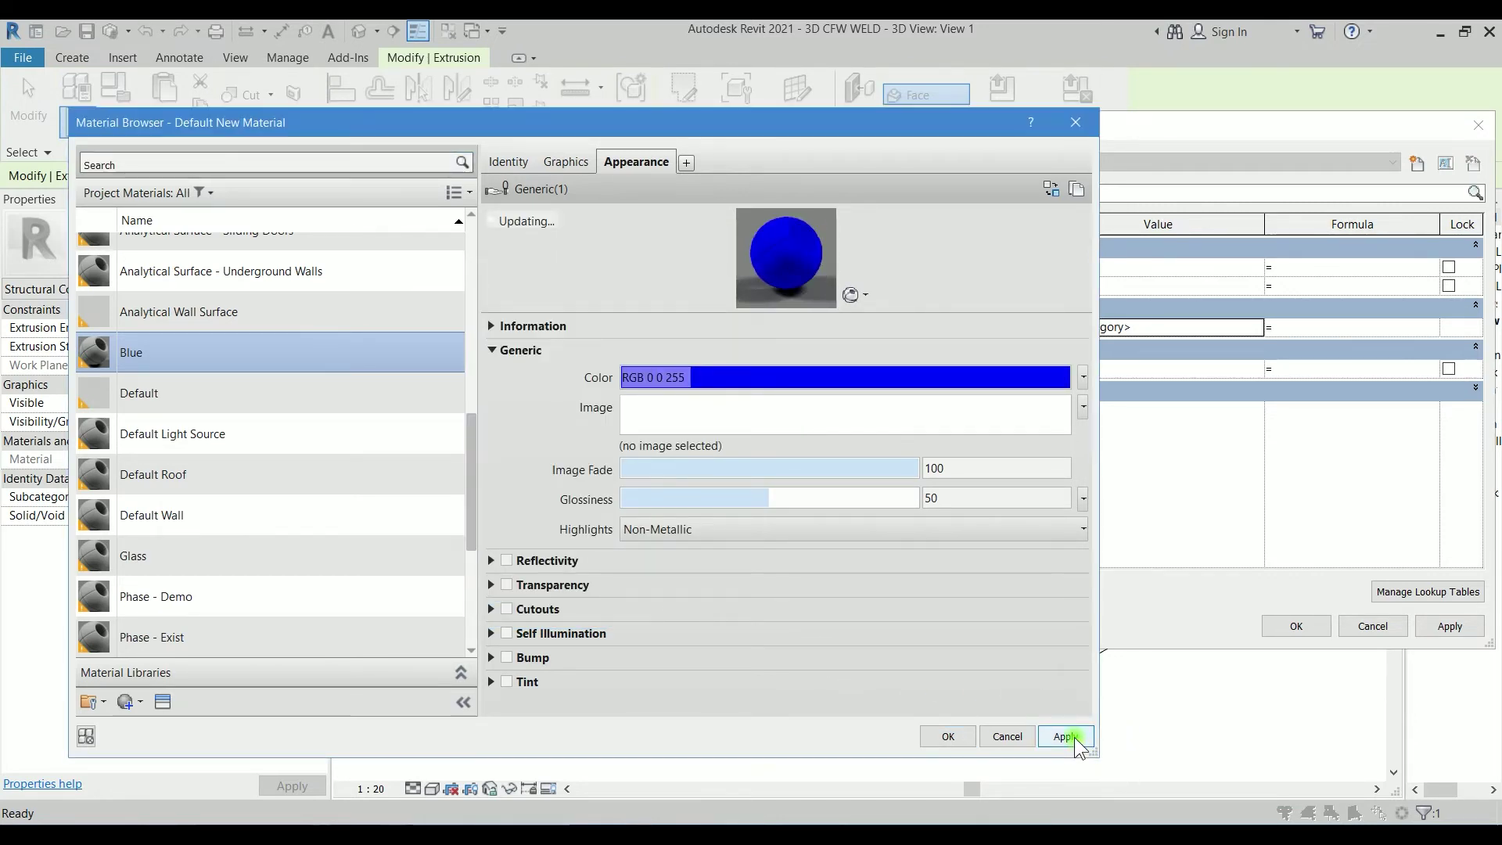
# Step: Accept Blue as the weld material, clear the selection, and switch to Consistent Colors visual style
pyautogui.click(949, 736)
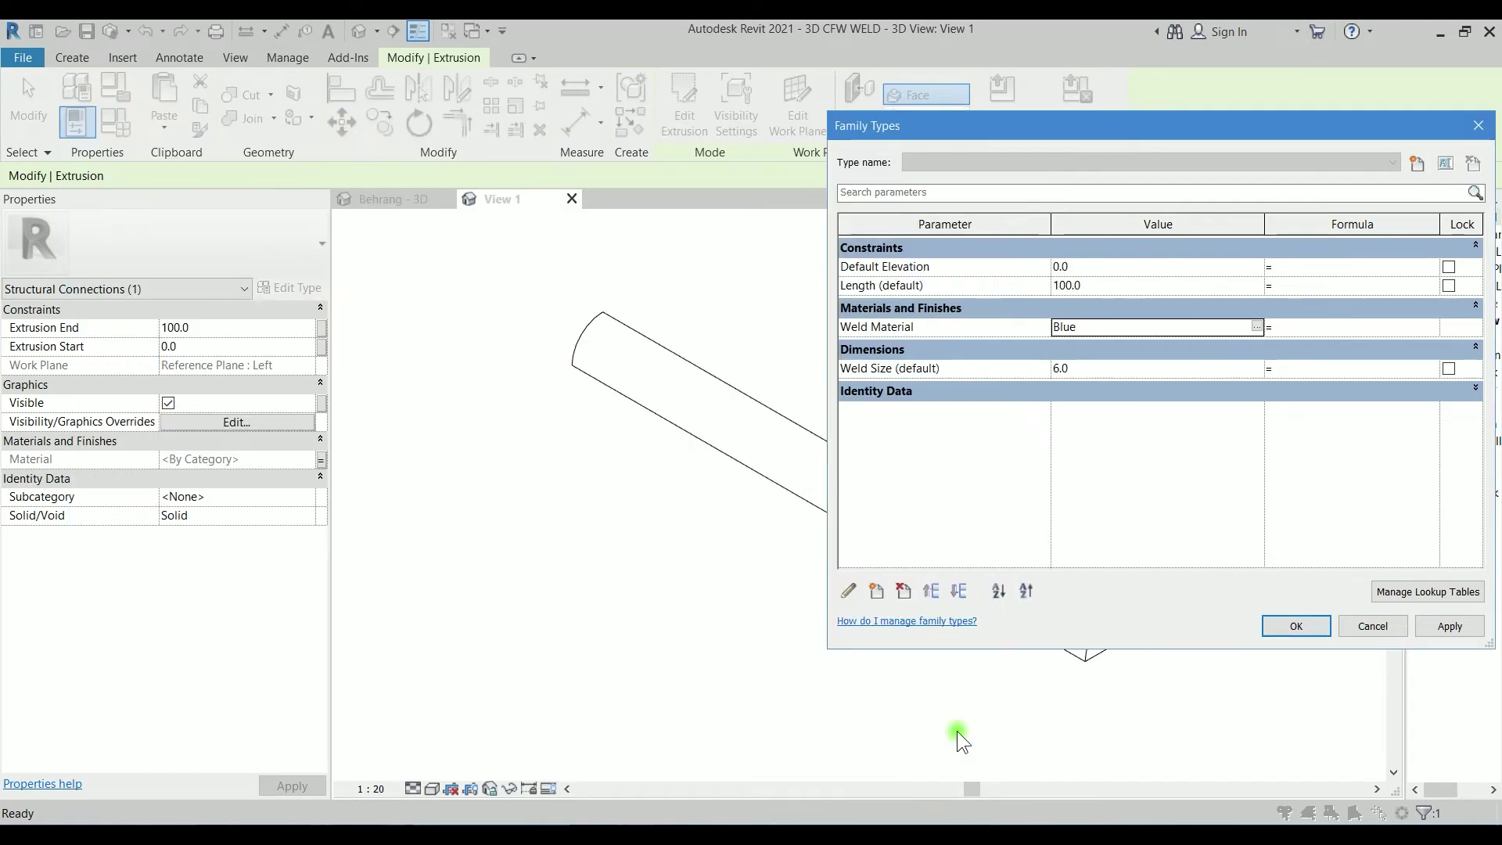
pyautogui.click(1294, 624)
pyautogui.press('Escape')
pyautogui.click(432, 787)
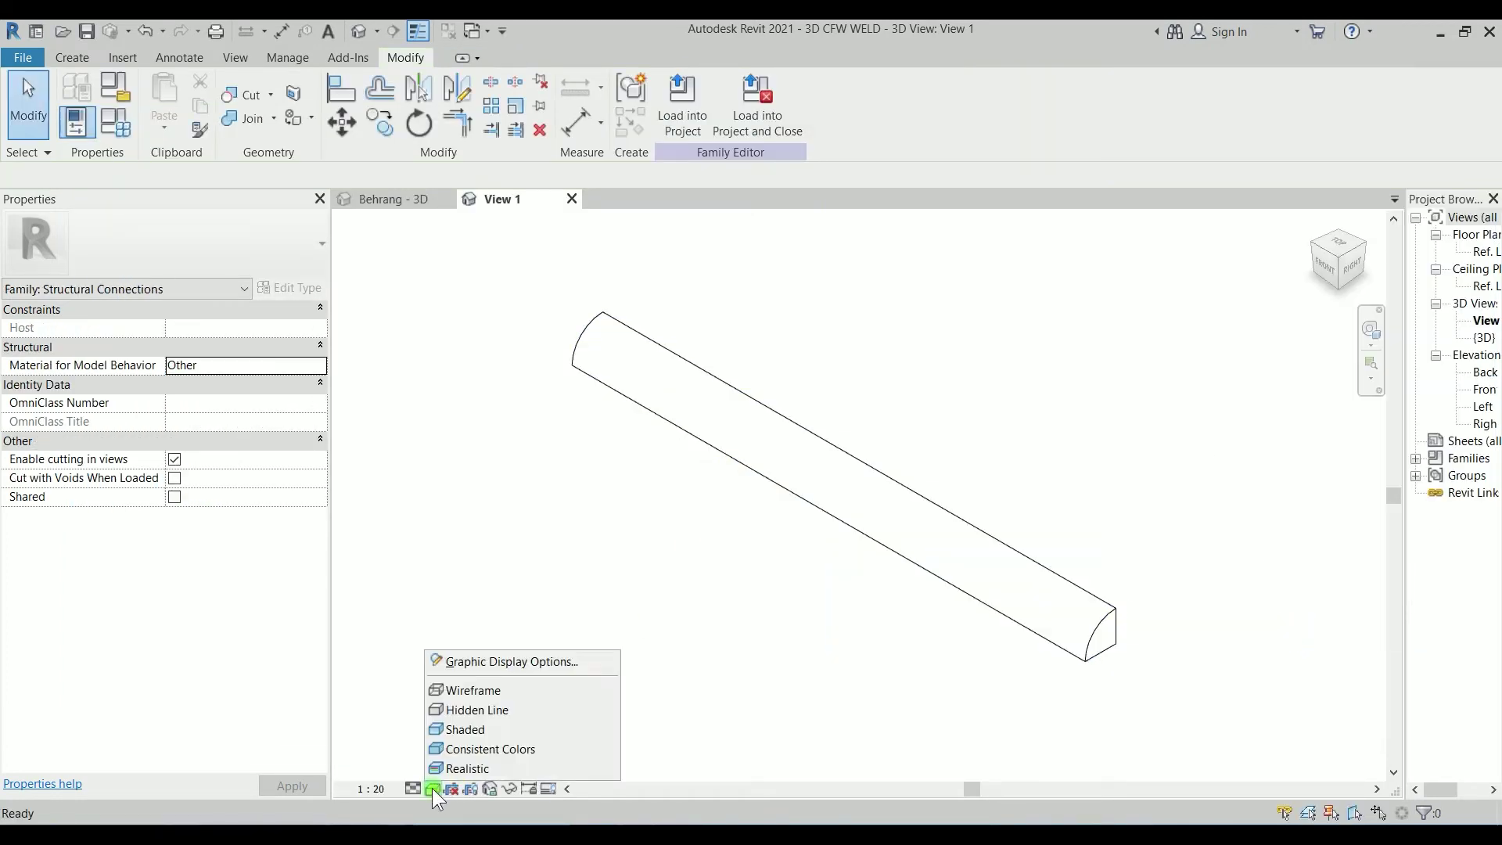
pyautogui.click(448, 746)
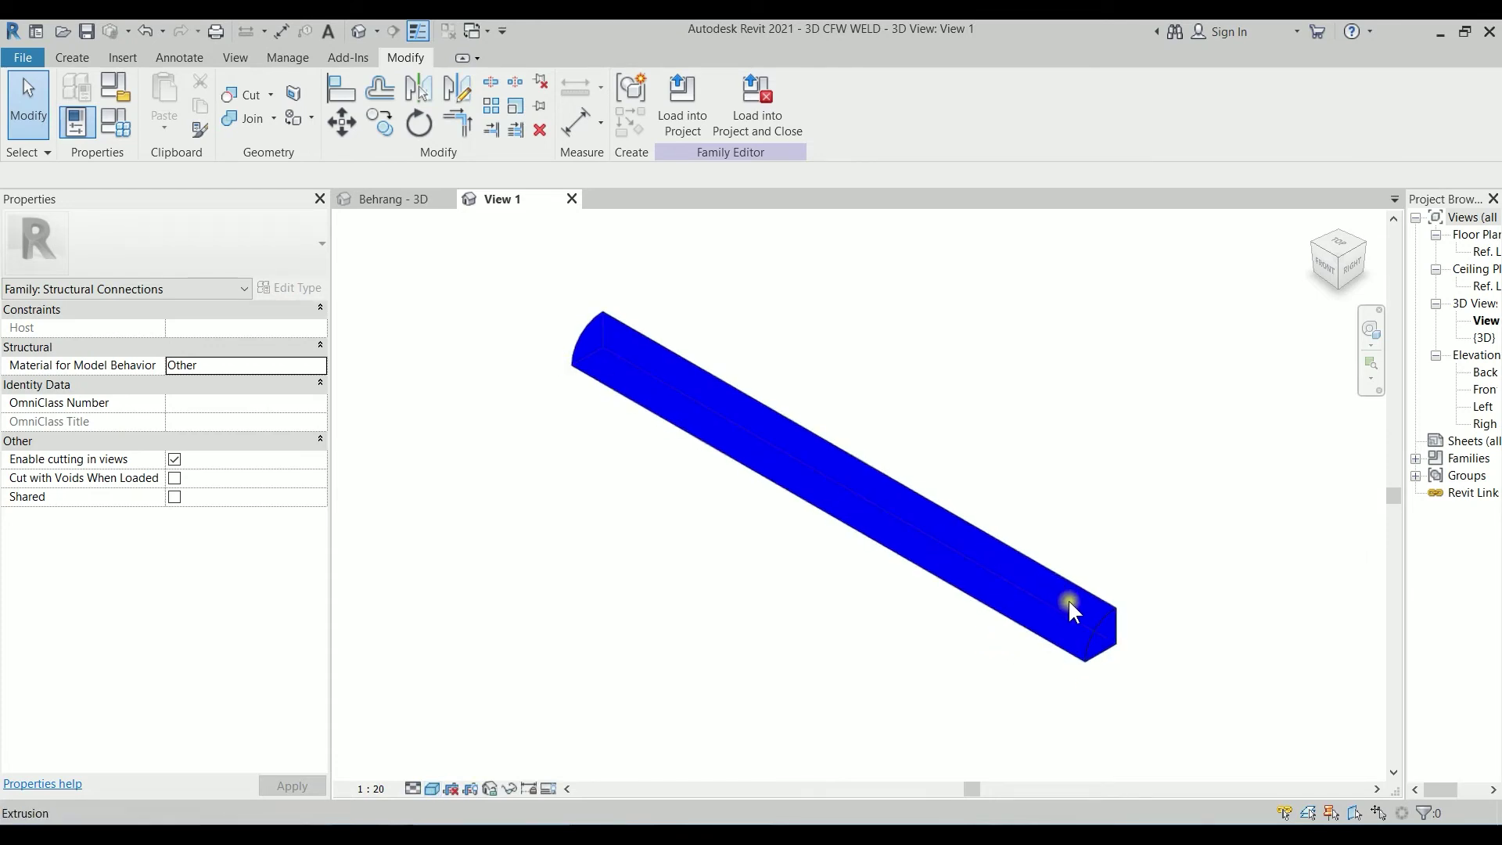
# Step: Save the family over the existing 3D CFW WELD.rfa and load it into the project
pyautogui.click(86, 33)
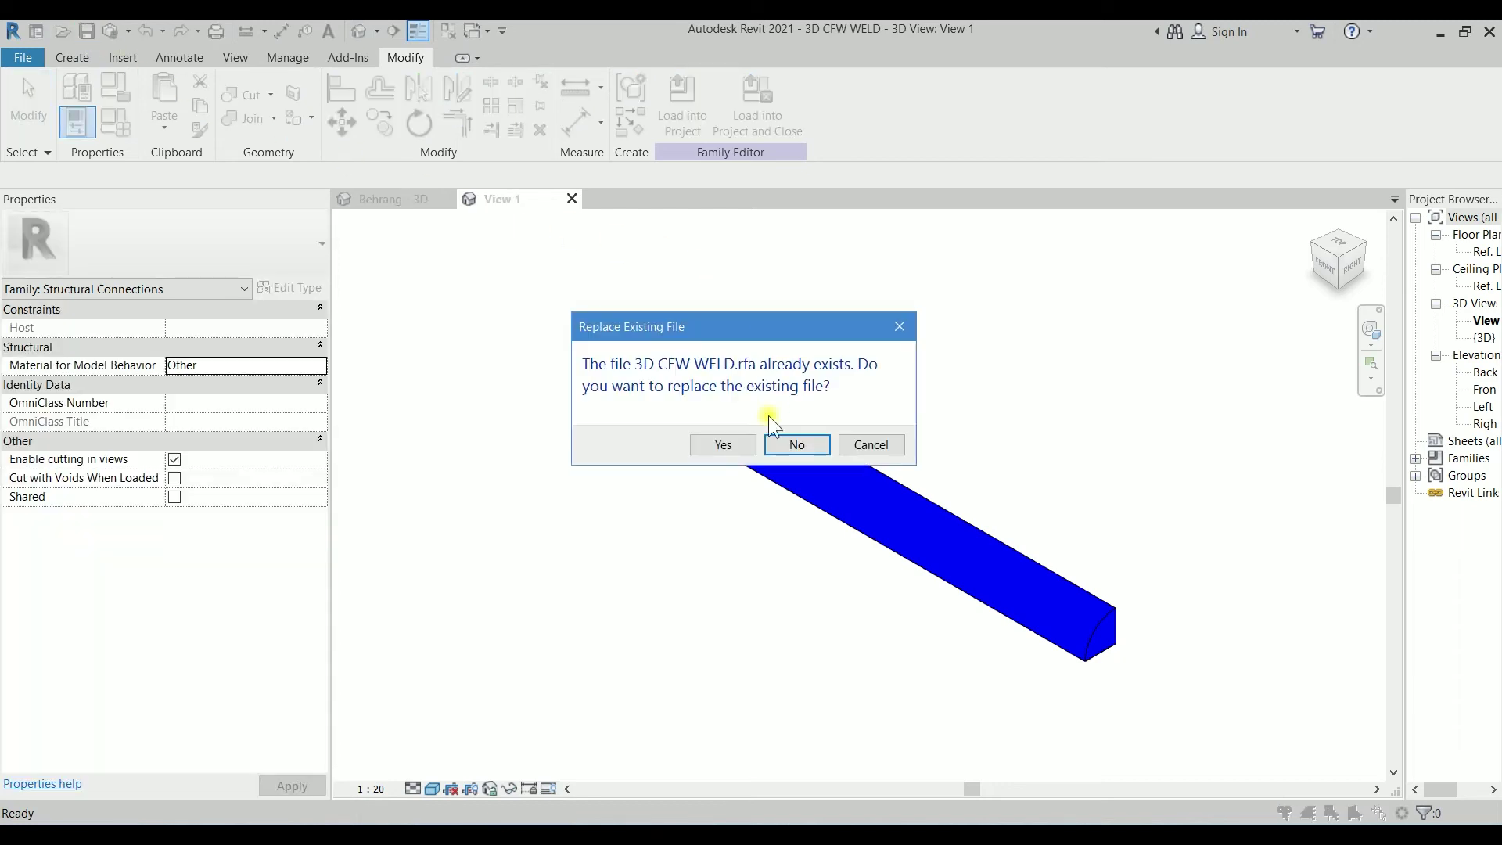
pyautogui.click(721, 446)
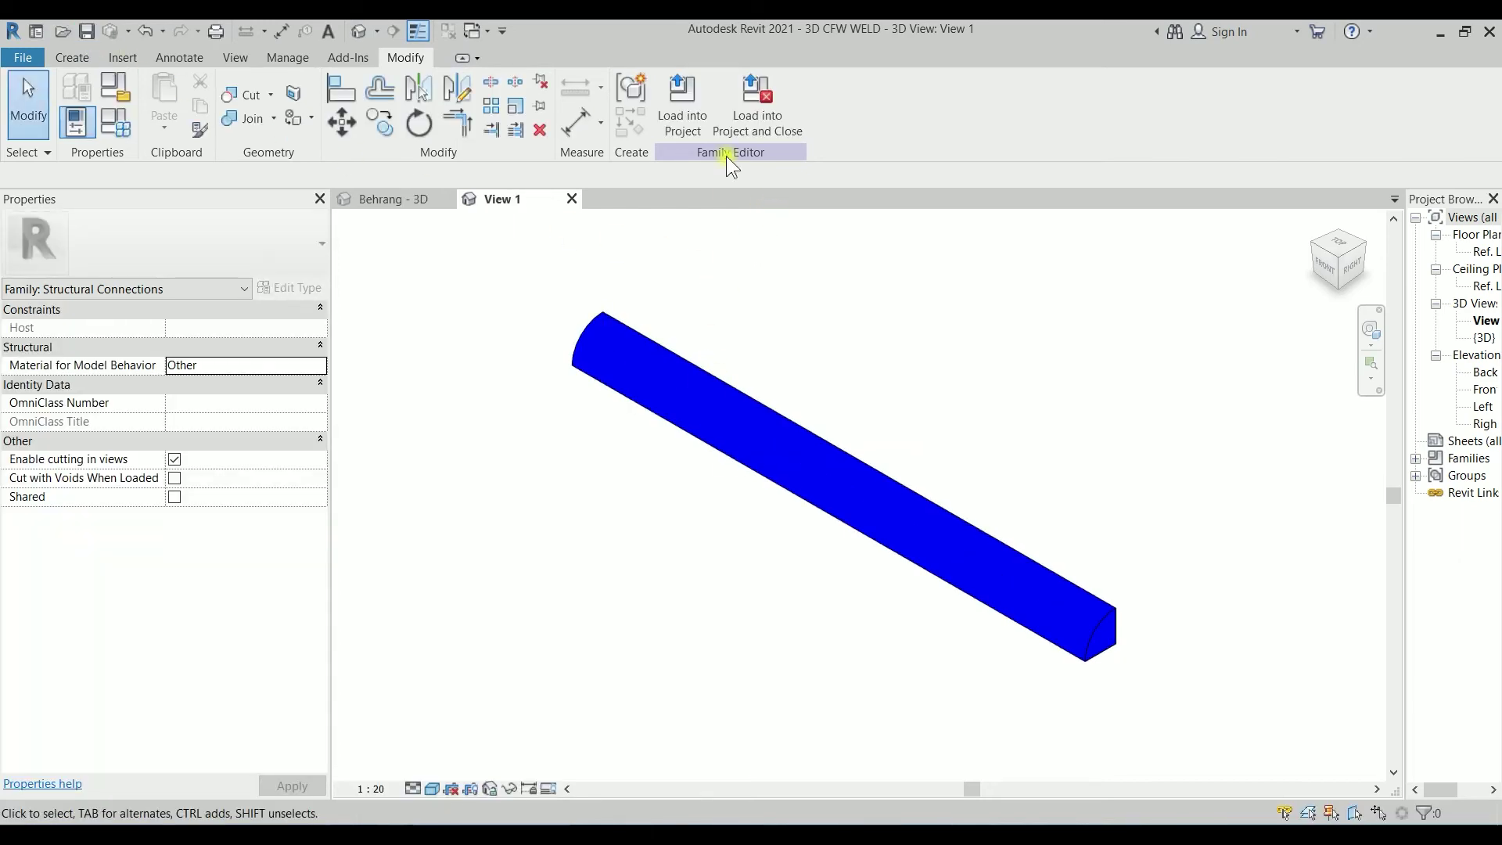
pyautogui.click(749, 133)
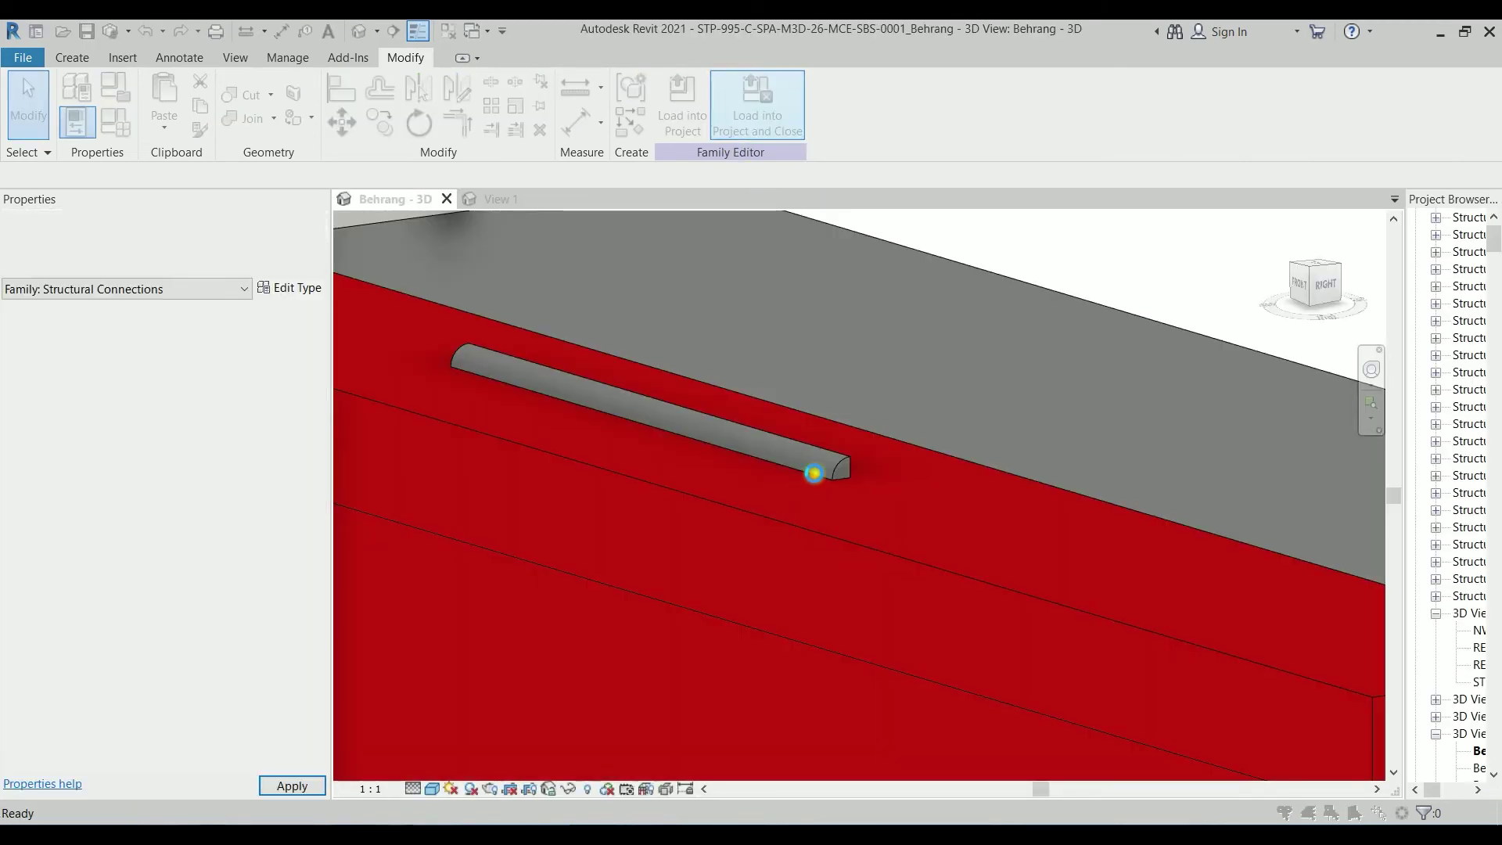
# Step: Overwrite the existing family version, then try Weld Size 10.0 on the placed weld
pyautogui.click(779, 376)
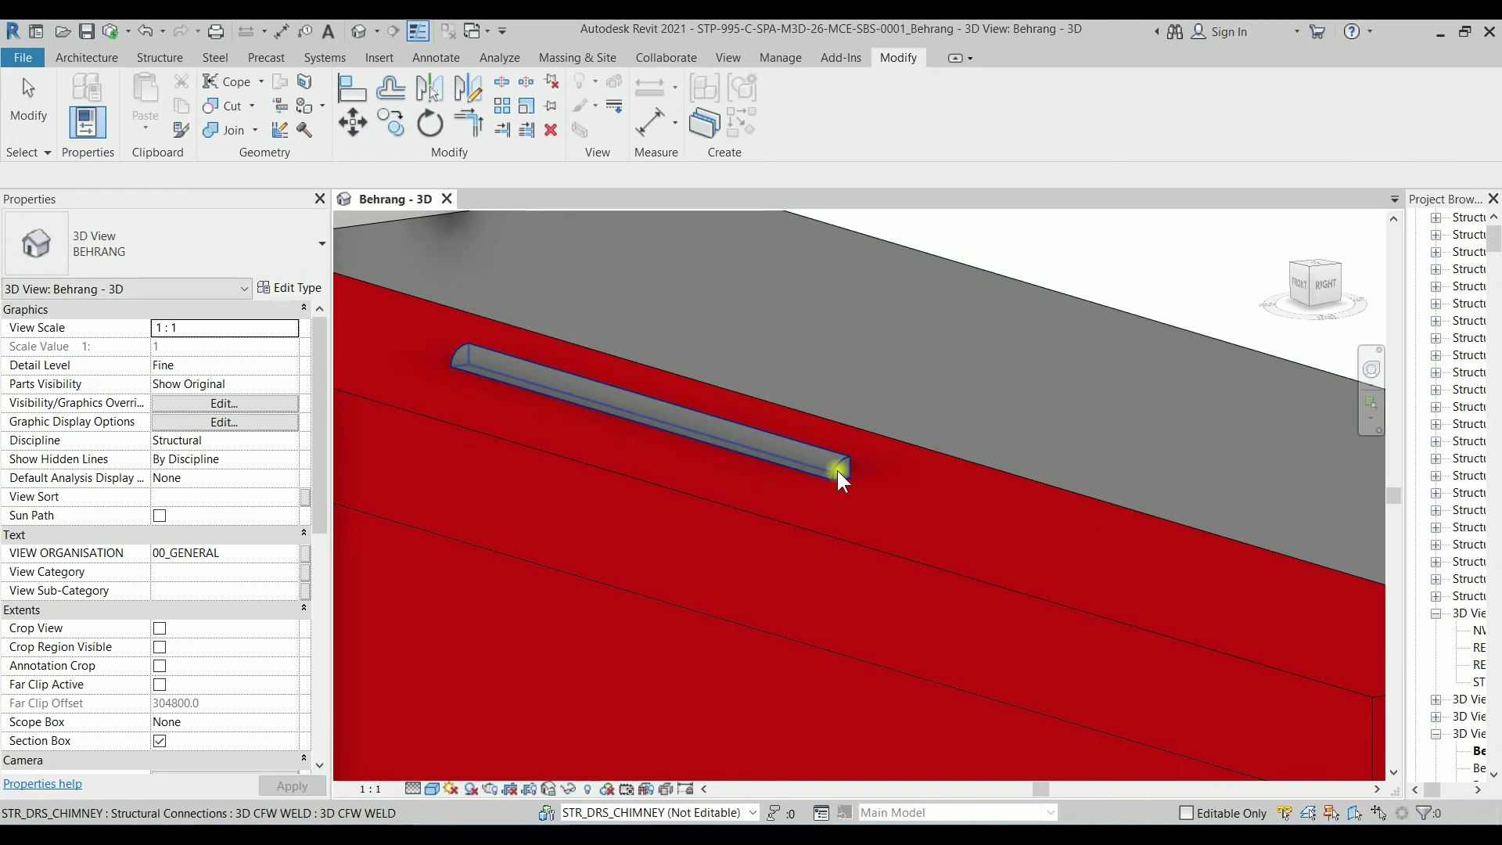
pyautogui.click(837, 470)
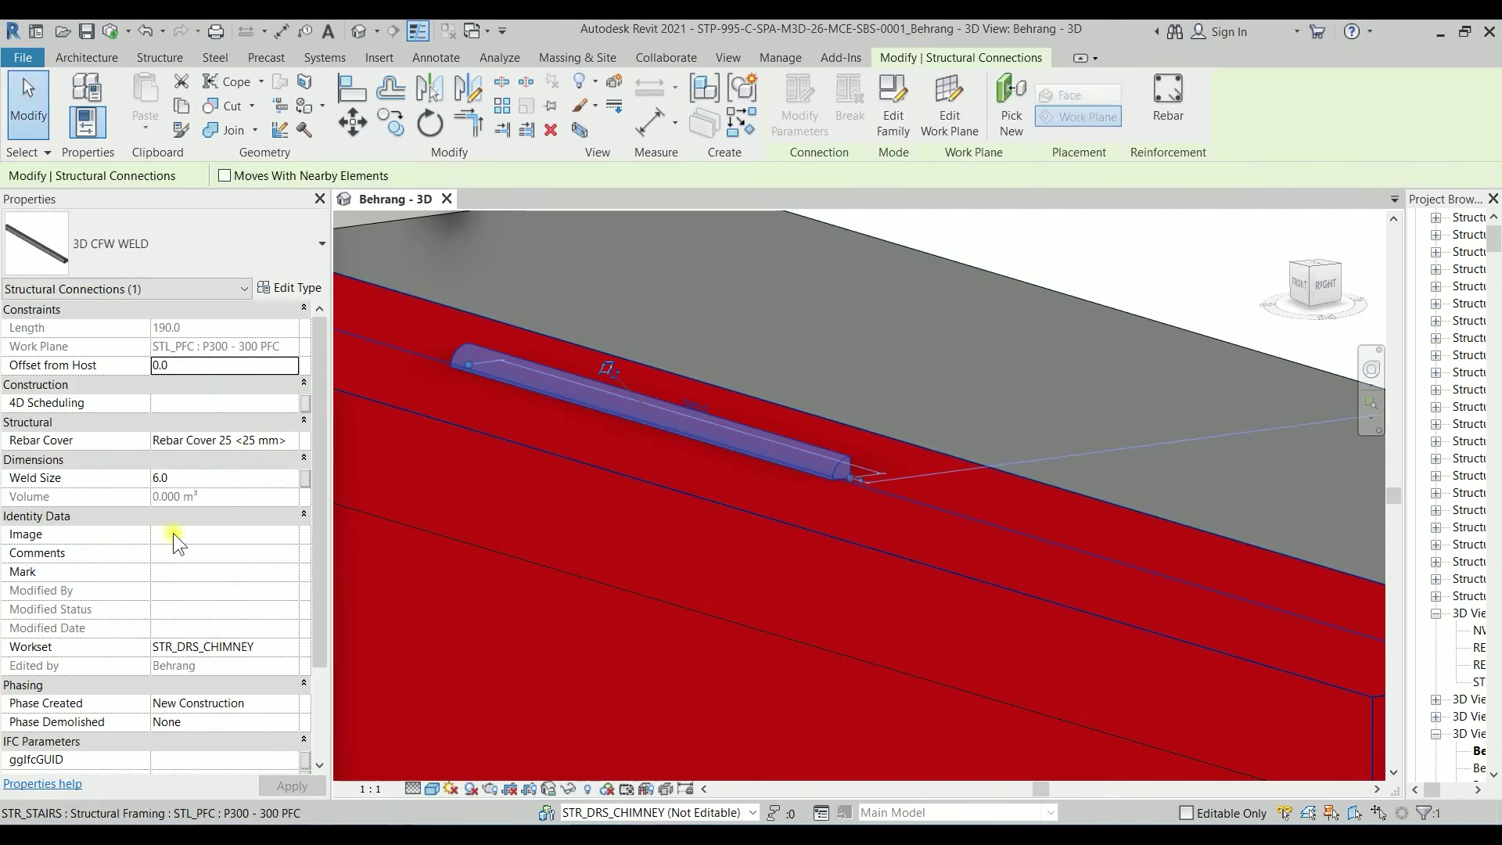
pyautogui.click(181, 479)
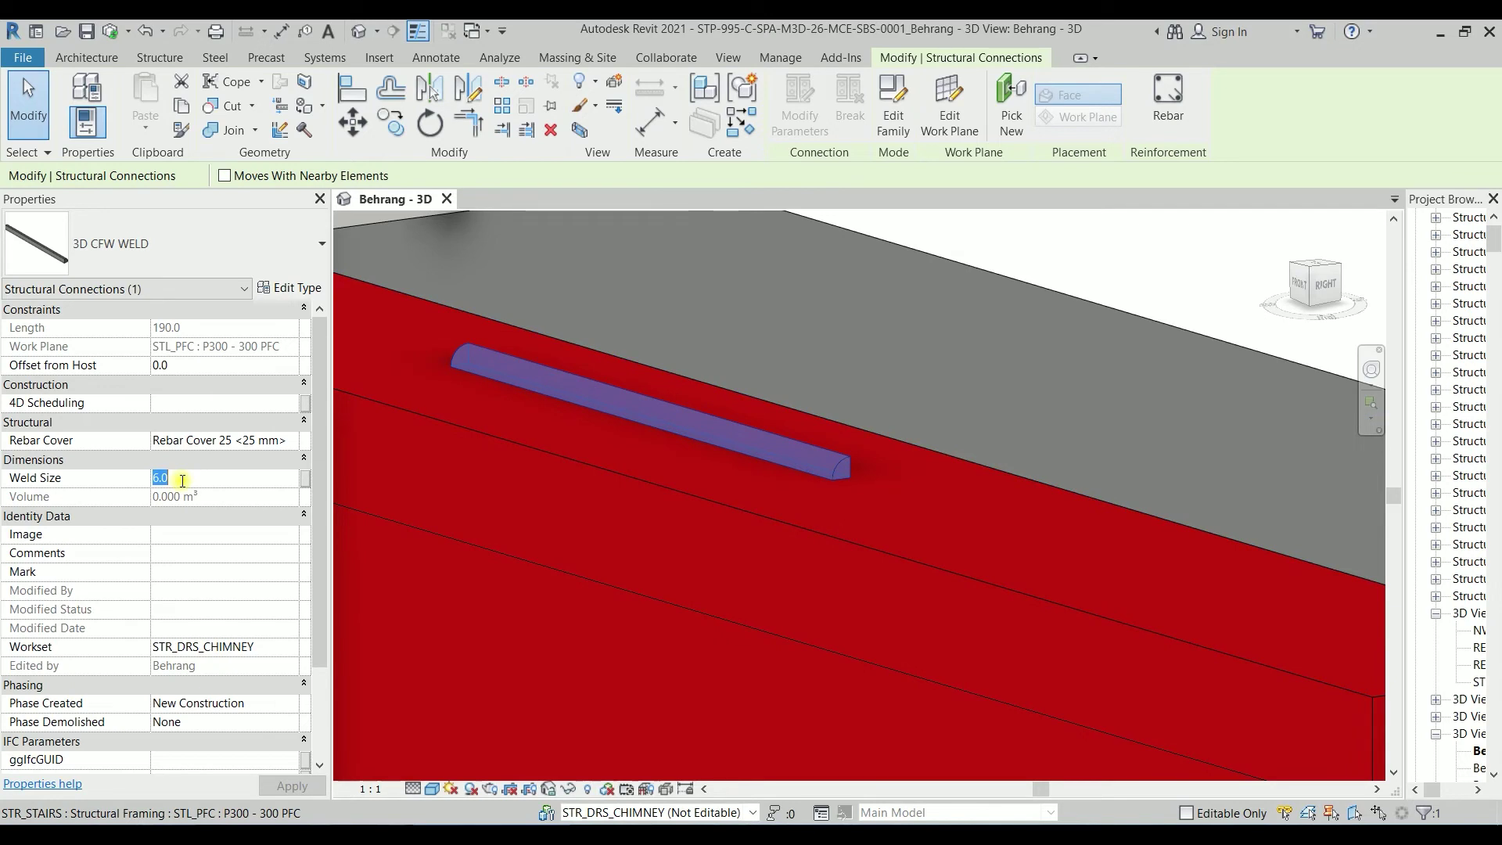
pyautogui.write('10')
pyautogui.press('Return')
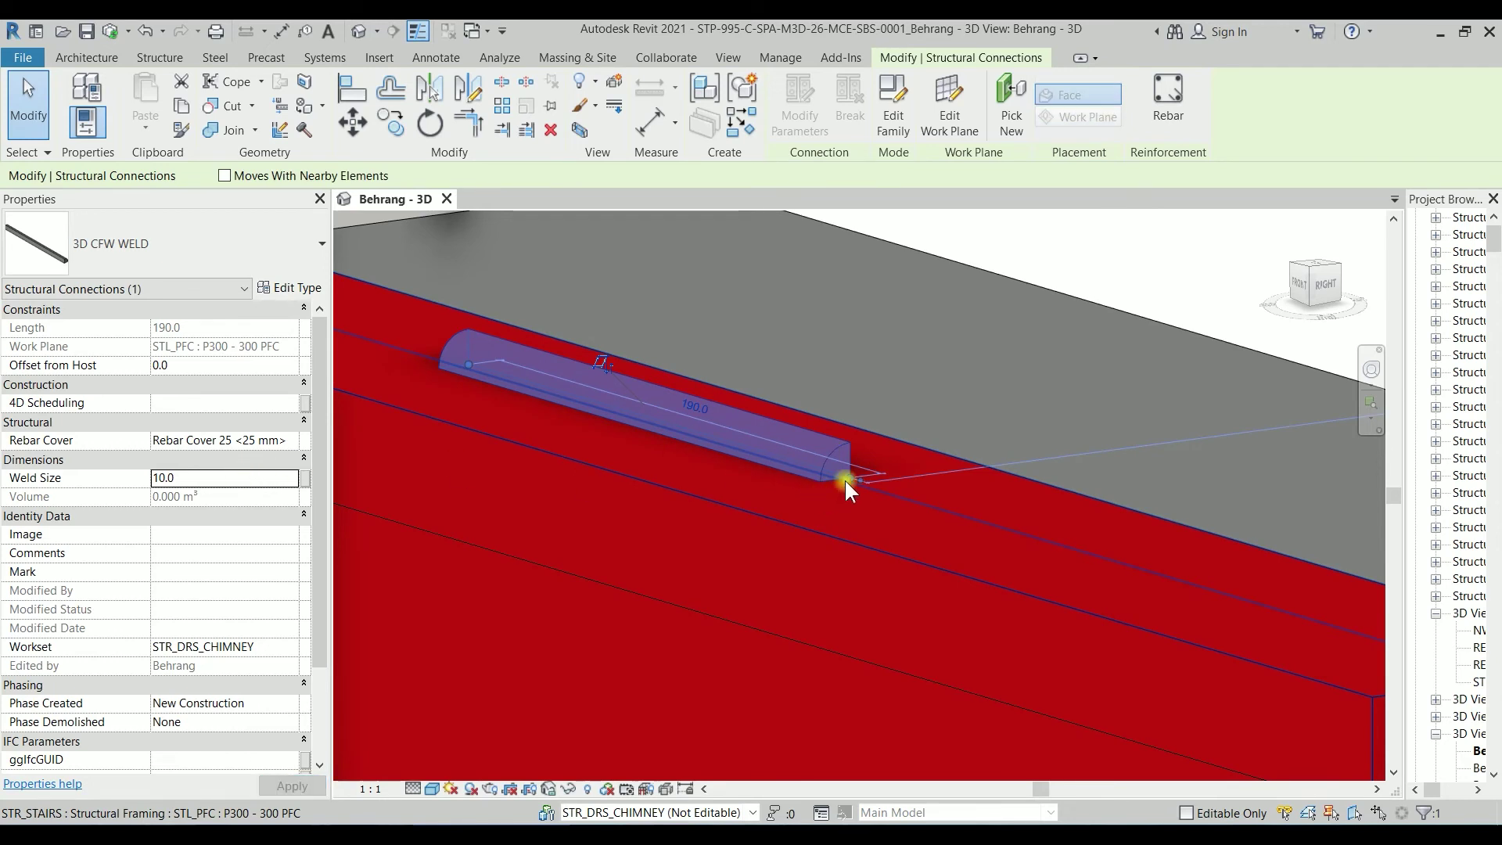
# Step: Reset the weld's Weld Size back to 6.0 and clear the selection
pyautogui.click(205, 477)
pyautogui.write('6')
pyautogui.press('Return')
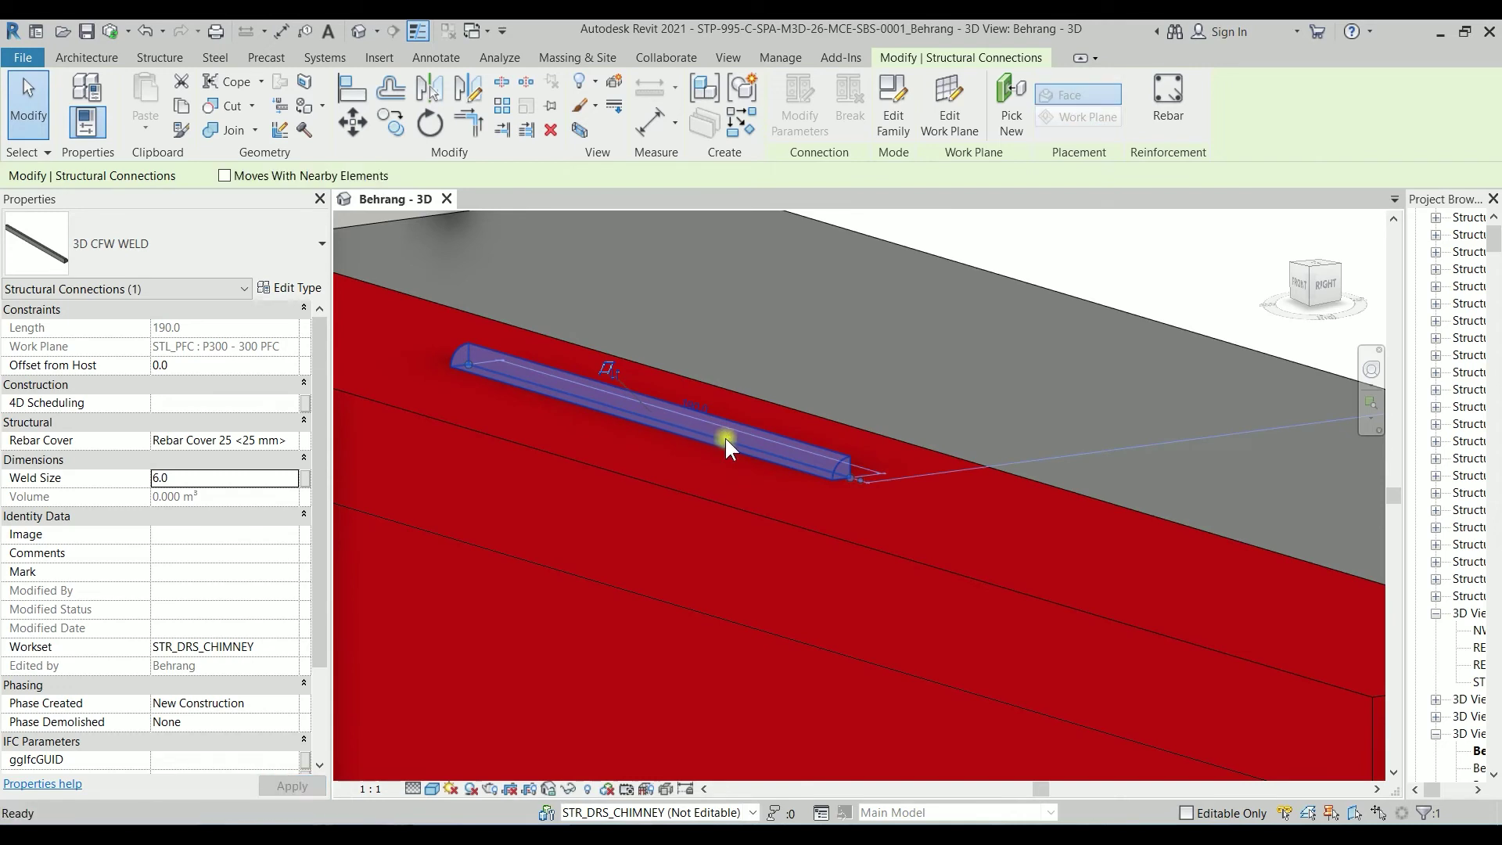
pyautogui.press('Escape')
# Step: Use Create Similar (CS) to place another weld along the channel's top flange
pyautogui.press('c')
pyautogui.press('s')
pyautogui.click(792, 588)
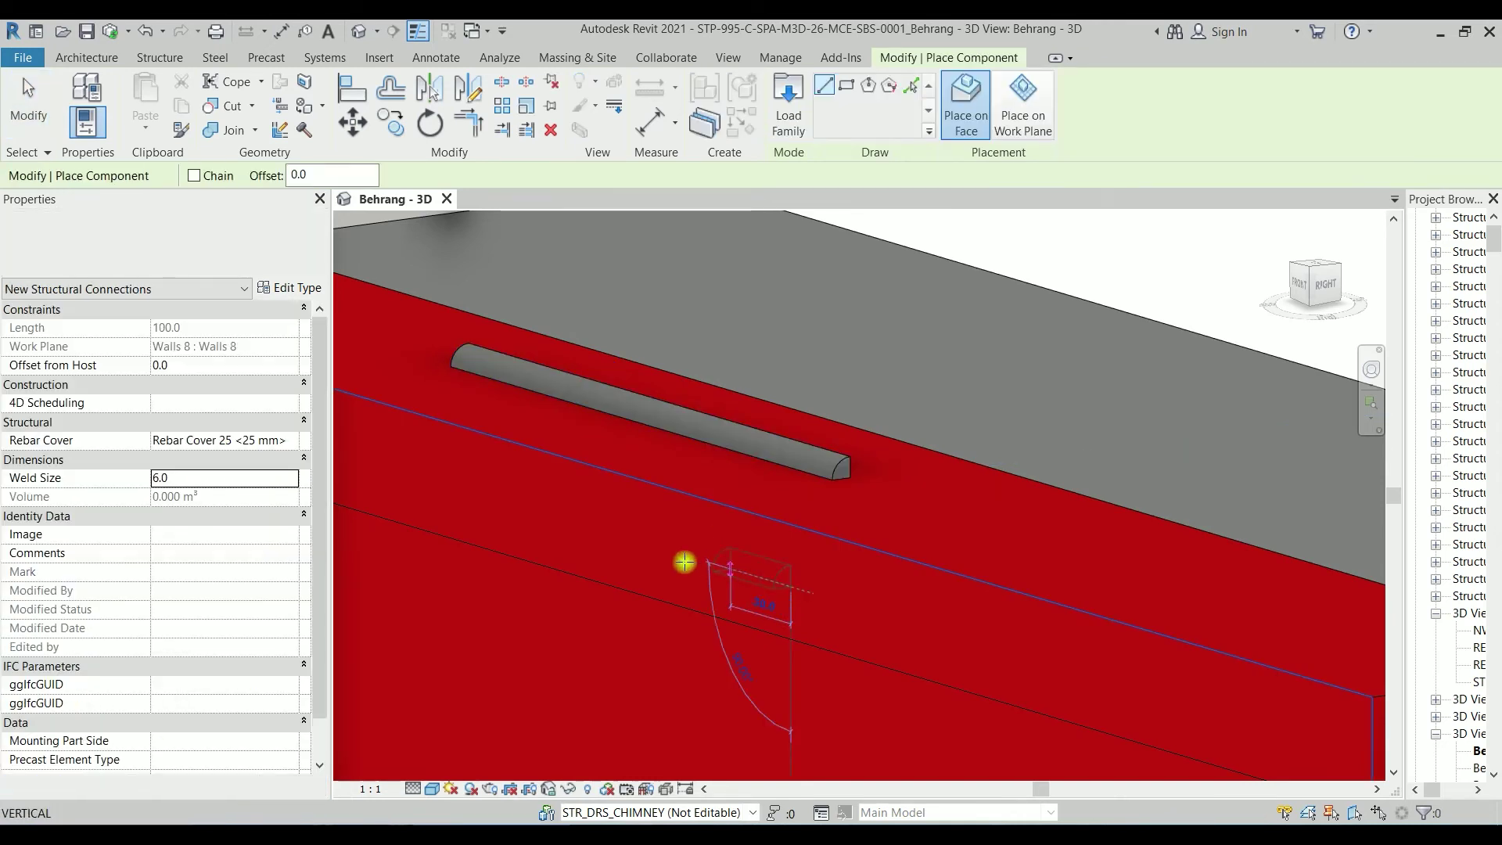
pyautogui.click(540, 521)
pyautogui.scroll(-4, 548, 522)
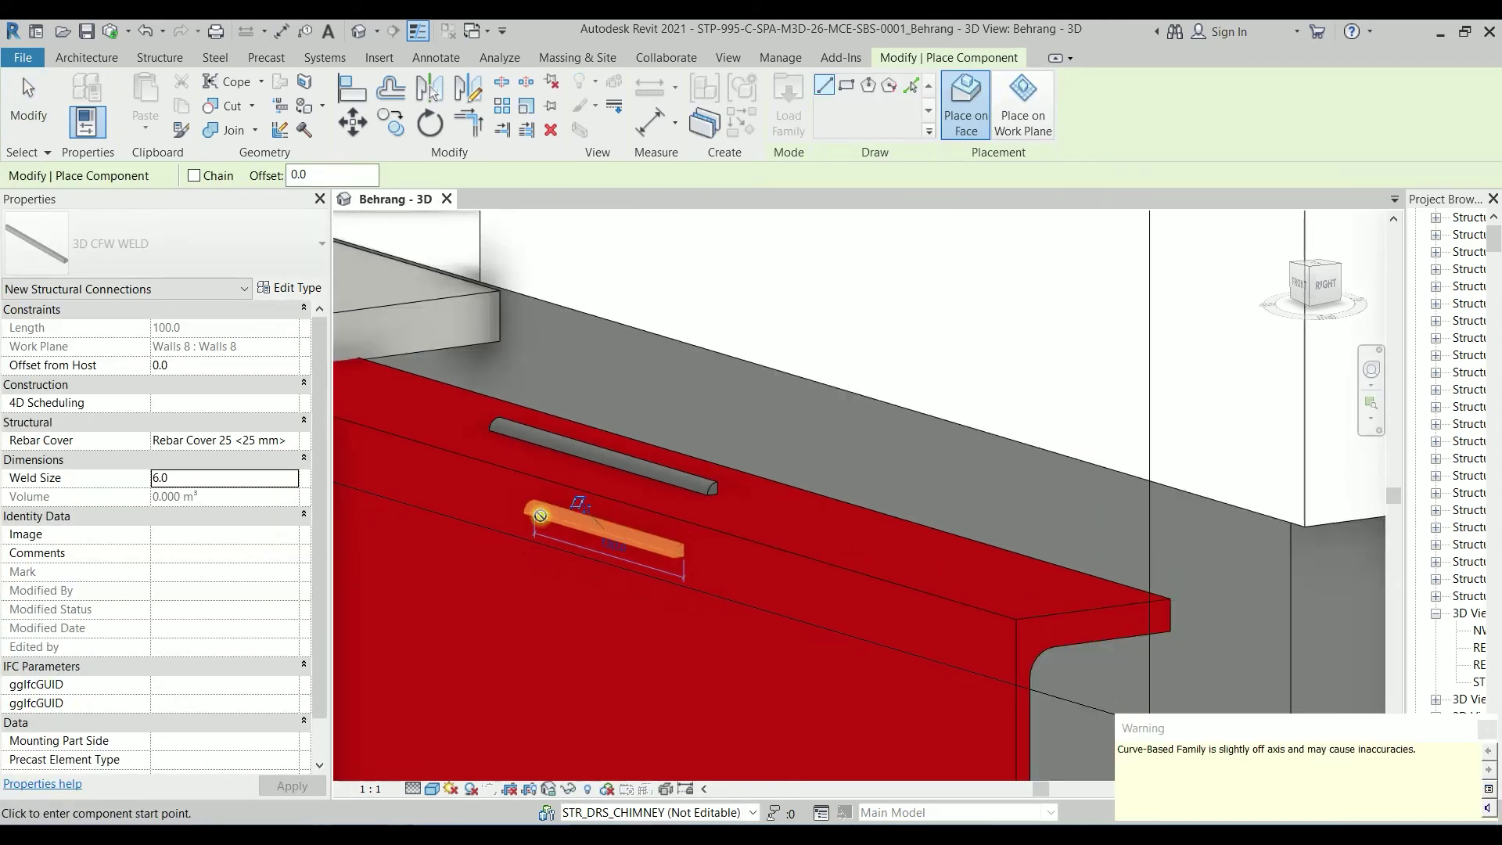
pyautogui.moveTo(609, 478); pyautogui.dragTo(661, 432, button='middle')
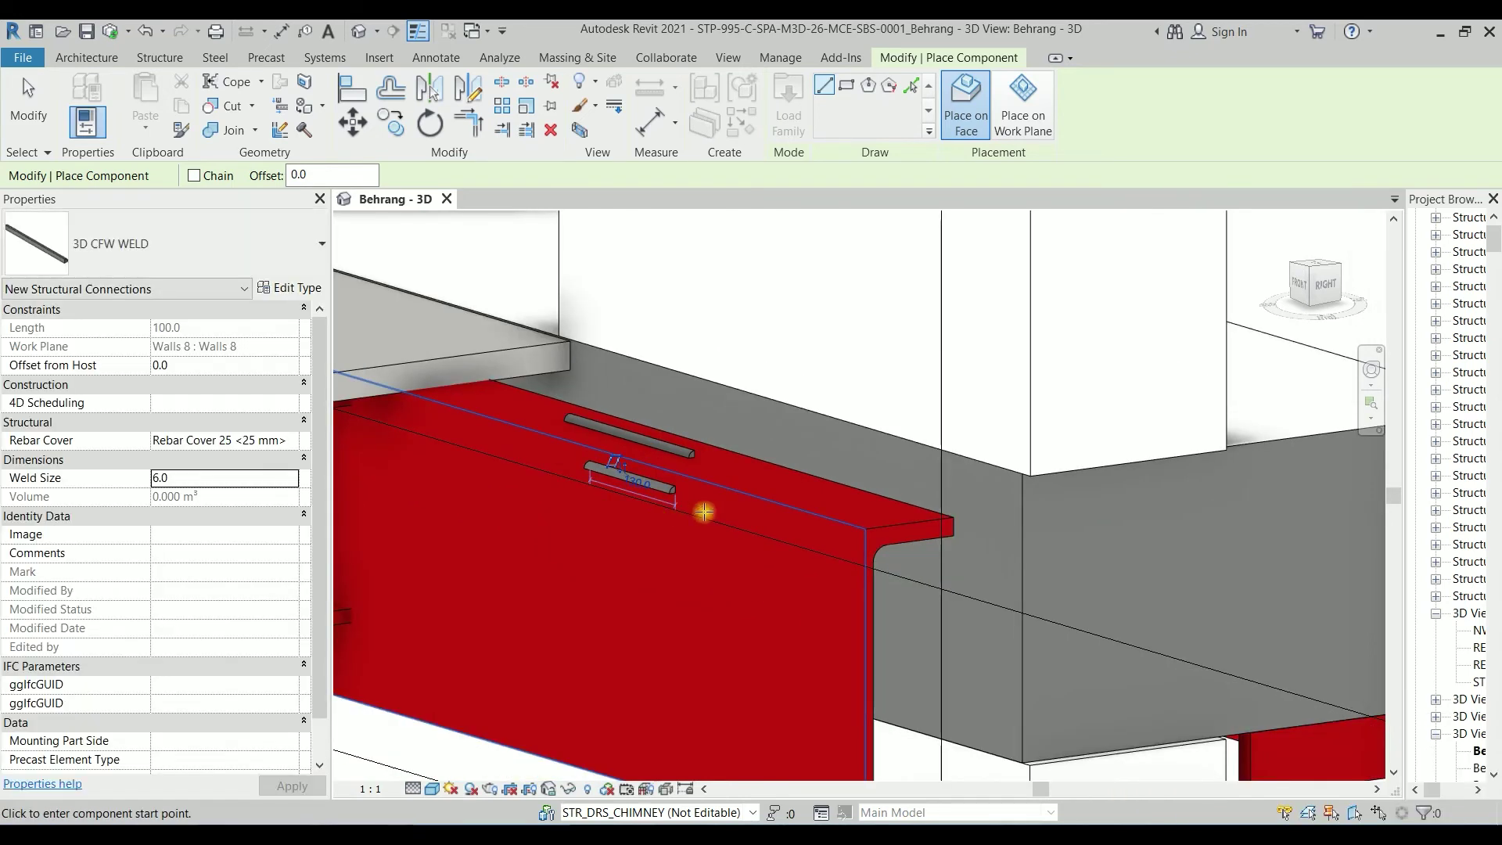
# Step: Add a horizontal and a diagonal weld on the web plus a weld at the flange's outer end
pyautogui.click(726, 579)
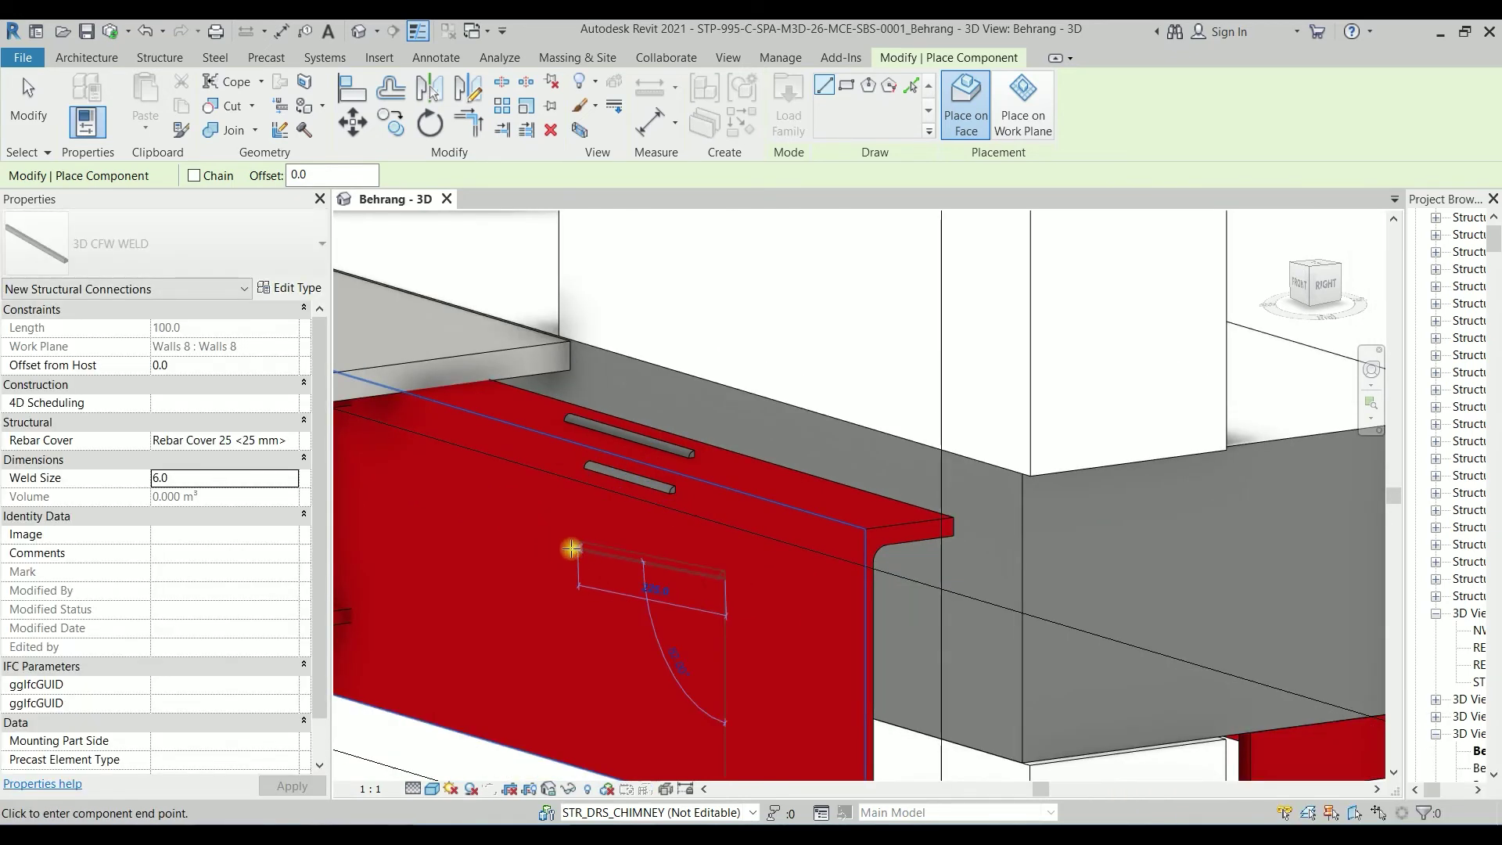
pyautogui.click(541, 541)
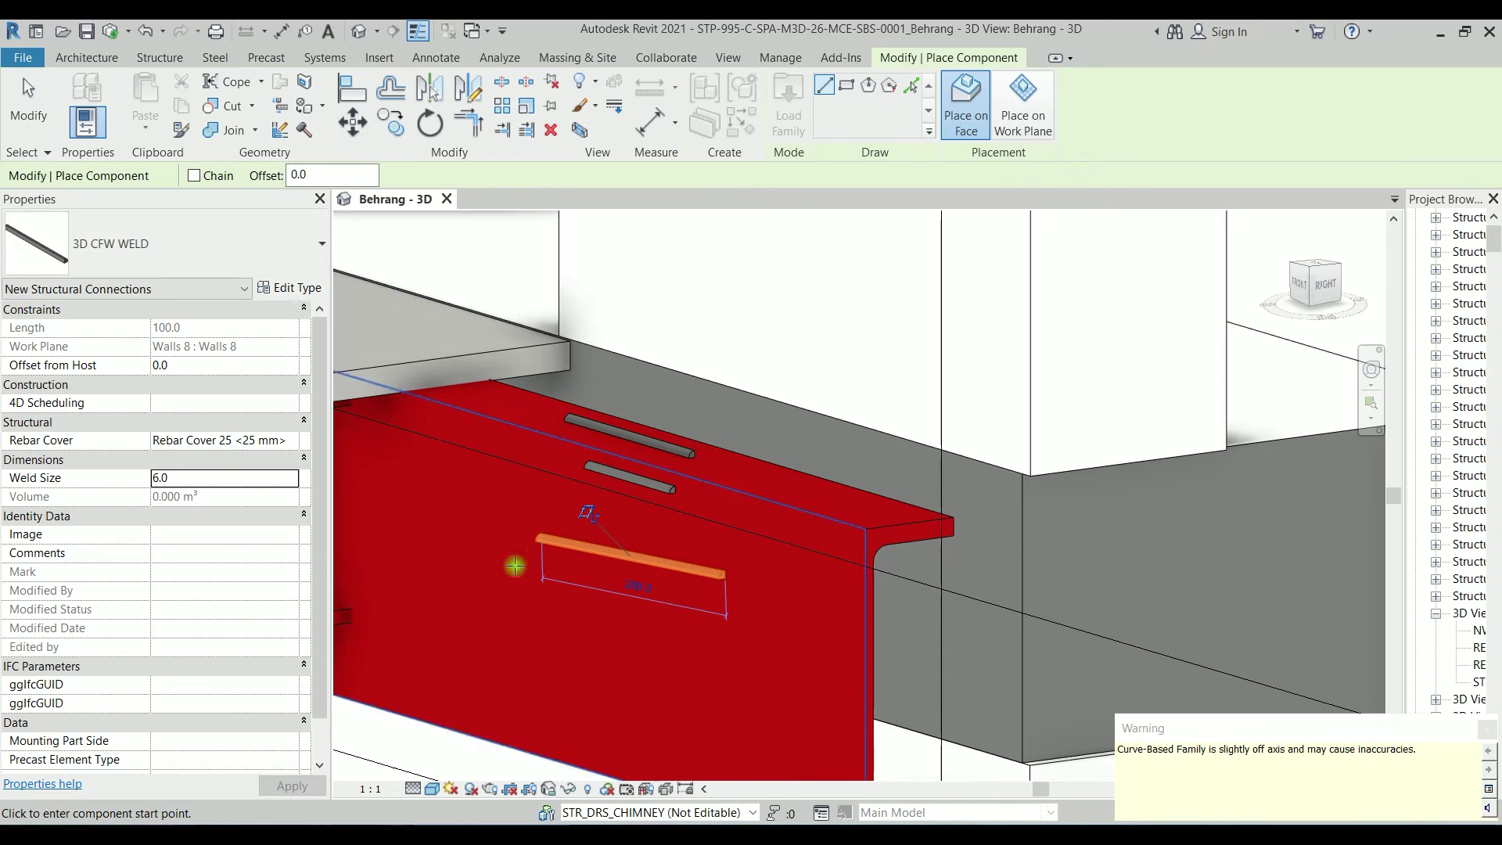
pyautogui.click(512, 570)
pyautogui.click(647, 656)
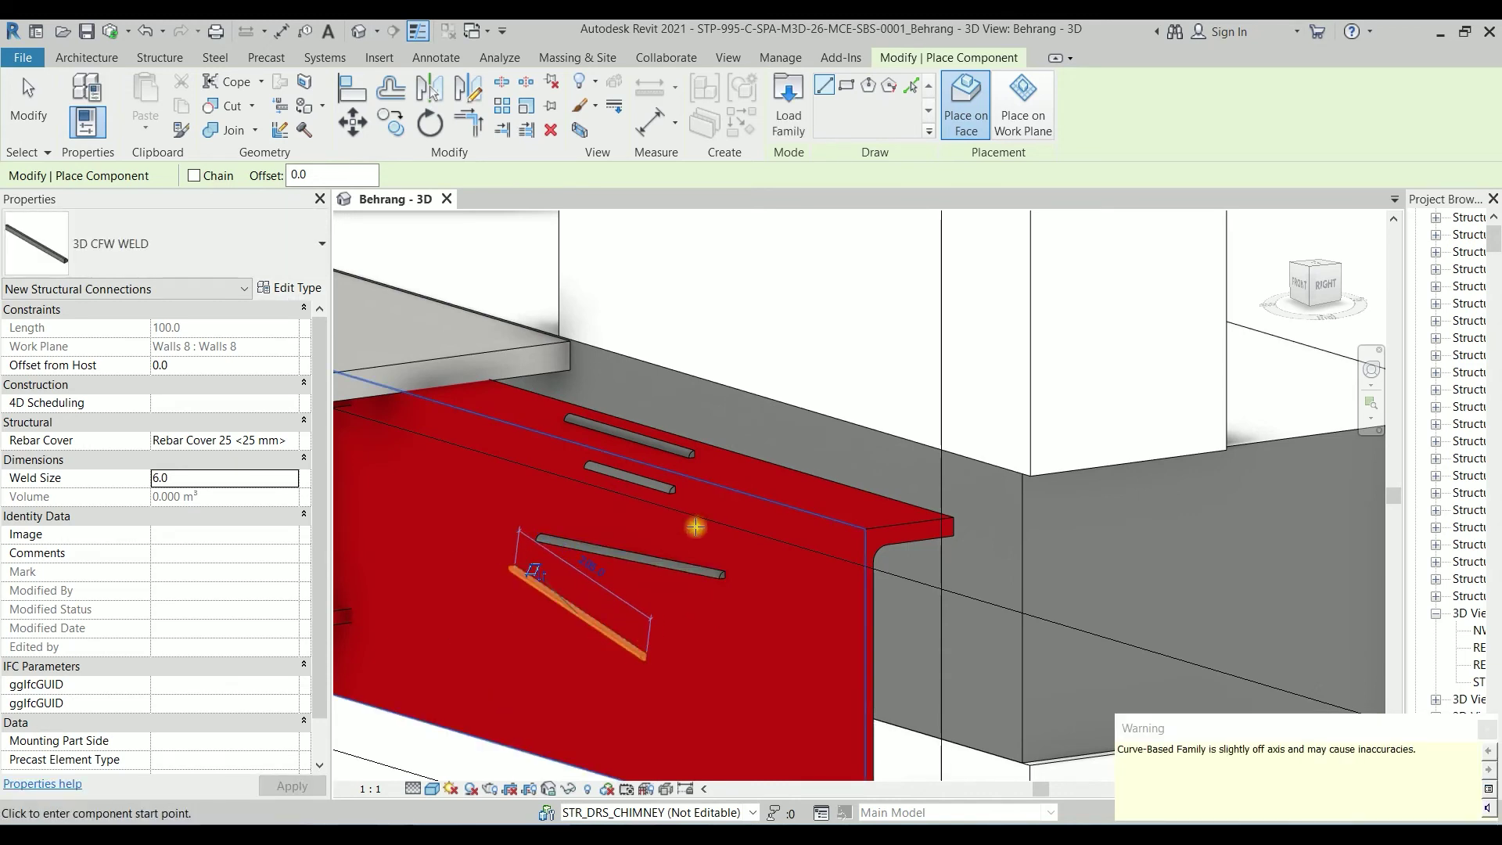
pyautogui.click(729, 479)
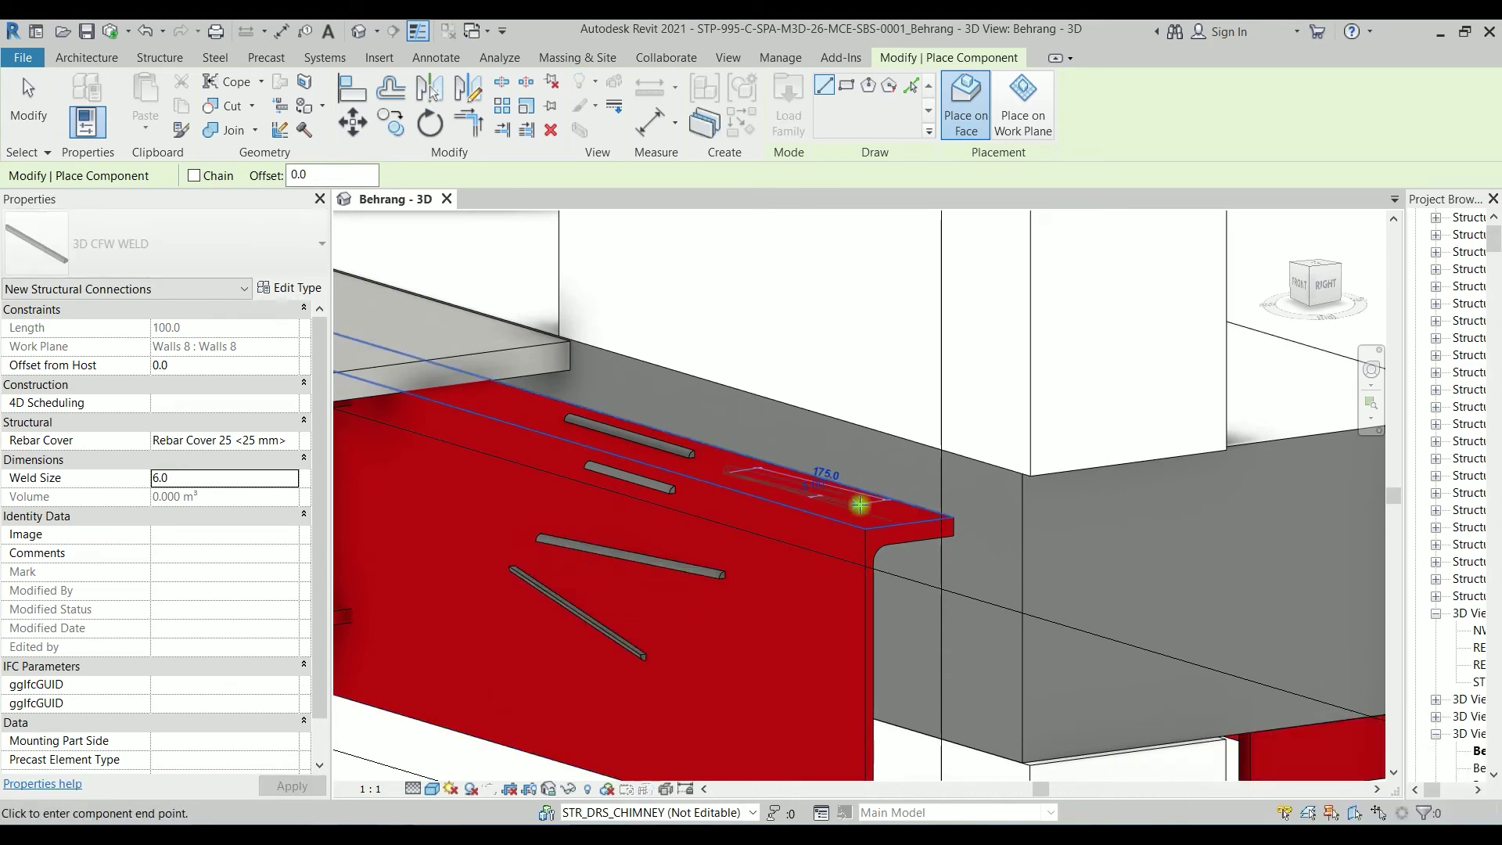
pyautogui.click(859, 506)
pyautogui.press('Escape')
pyautogui.press('Escape')
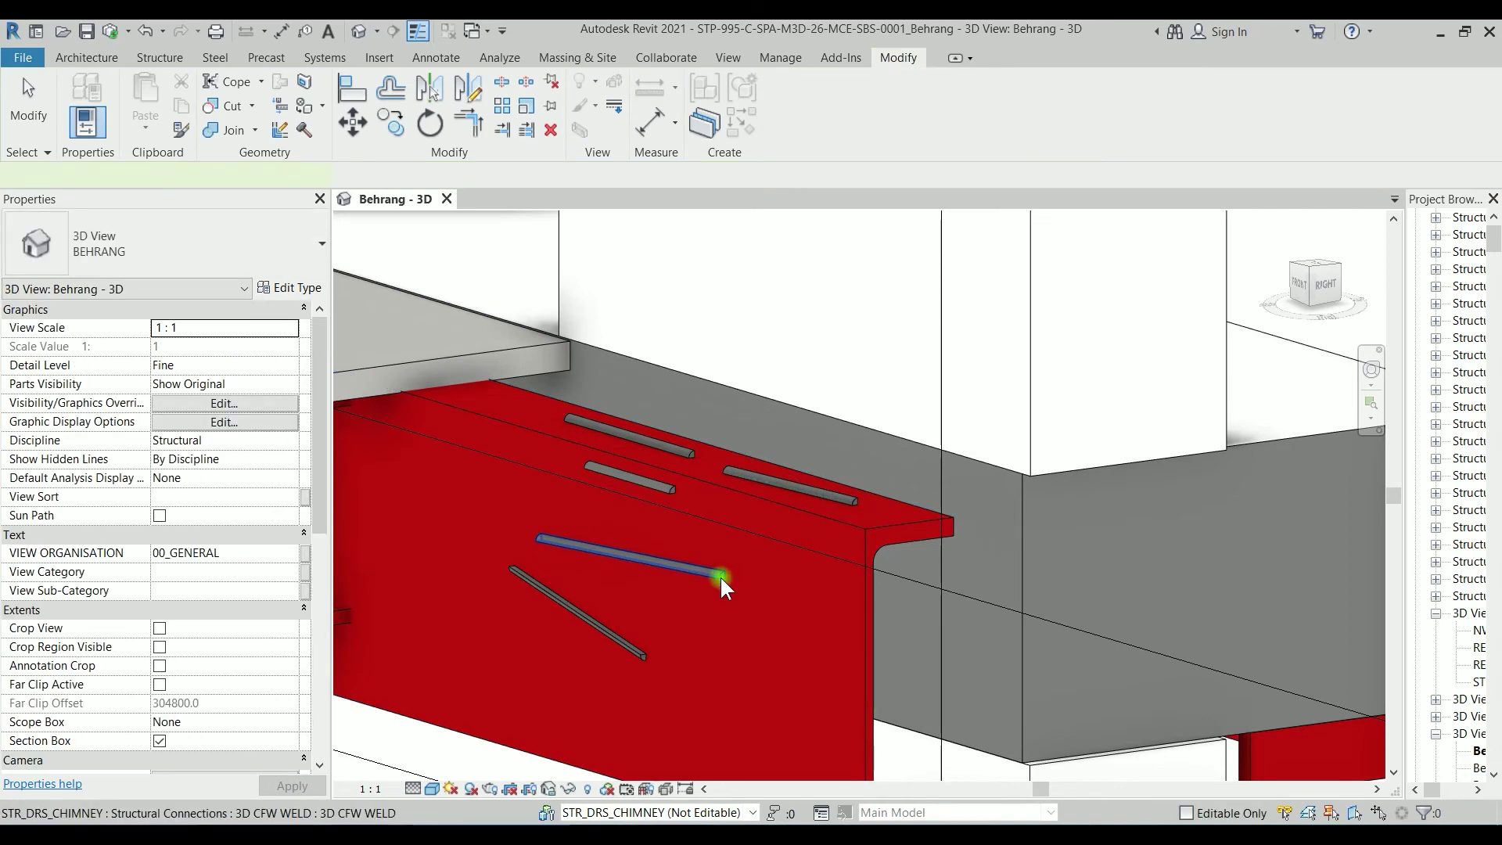
# Step: Delete the horizontal web weld and the middle top-flange weld
pyautogui.click(720, 576)
pyautogui.press('Delete')
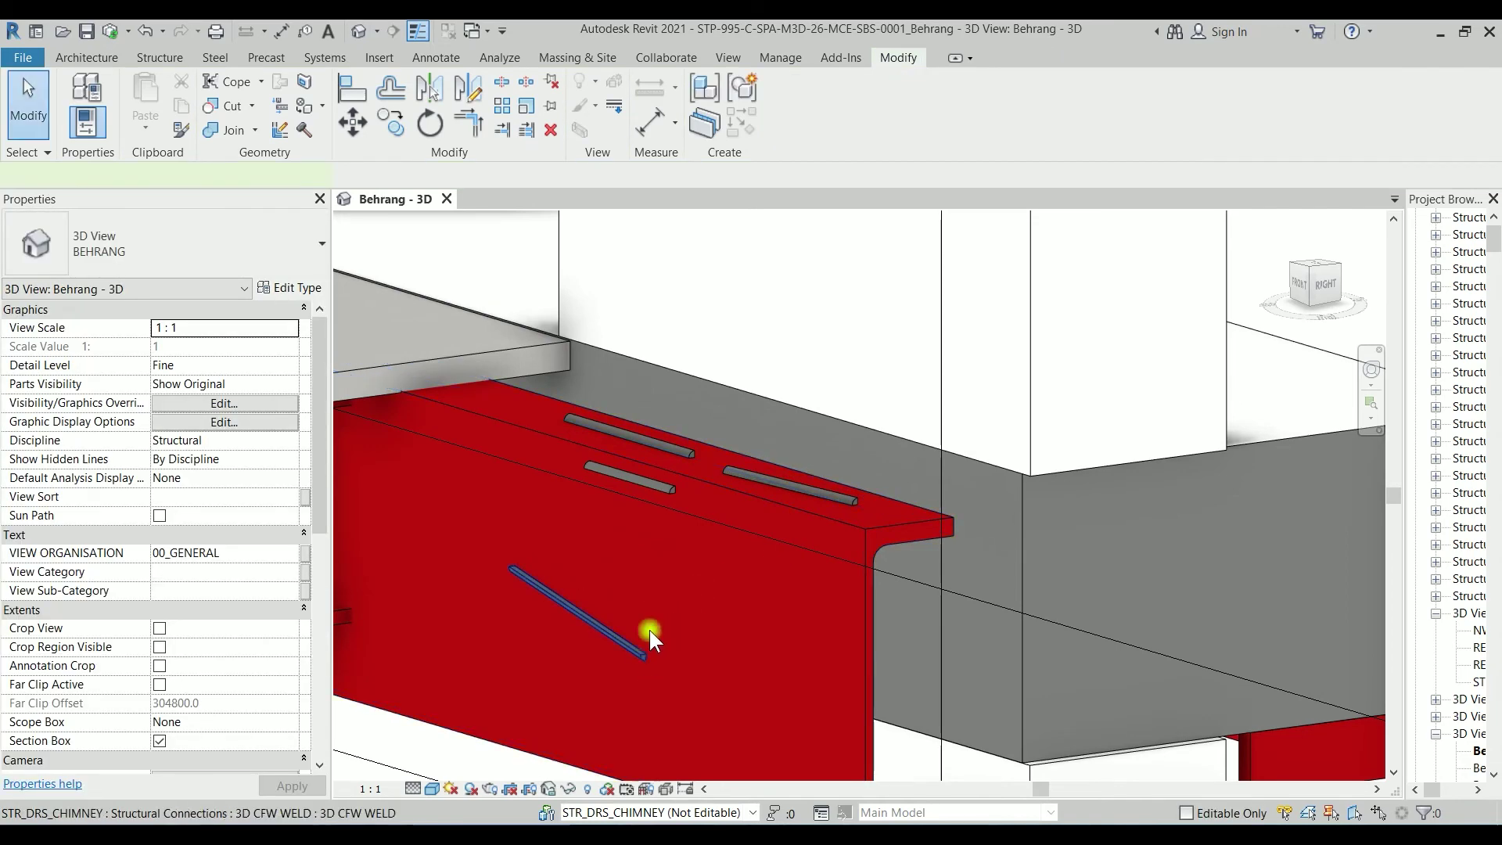
pyautogui.click(668, 487)
pyautogui.press('Delete')
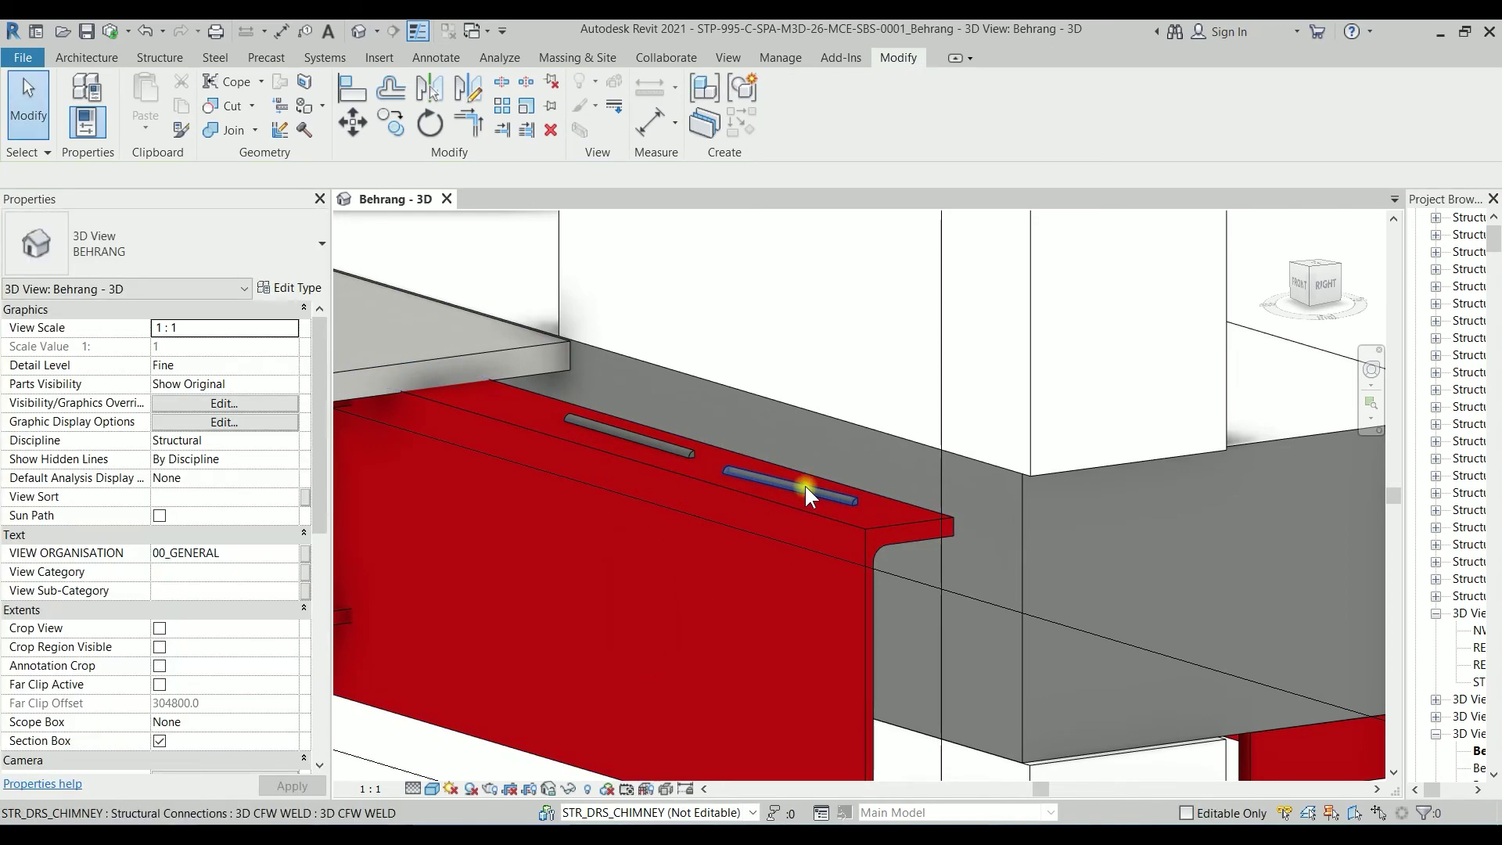
# Step: Open the Blue material's settings from the flange-end weld's Weld Material type parameter
pyautogui.click(778, 485)
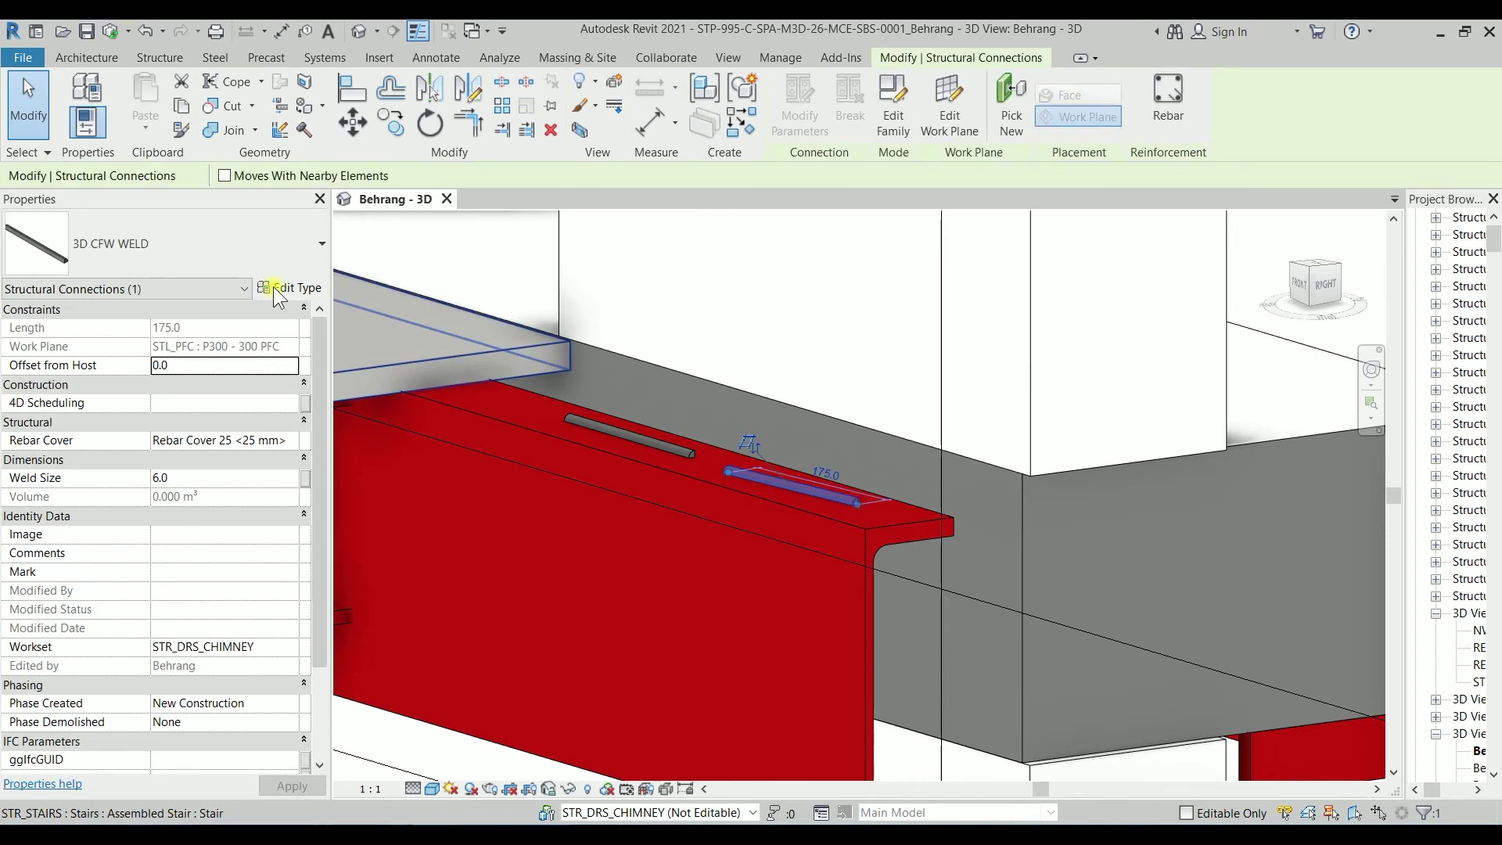
pyautogui.click(275, 291)
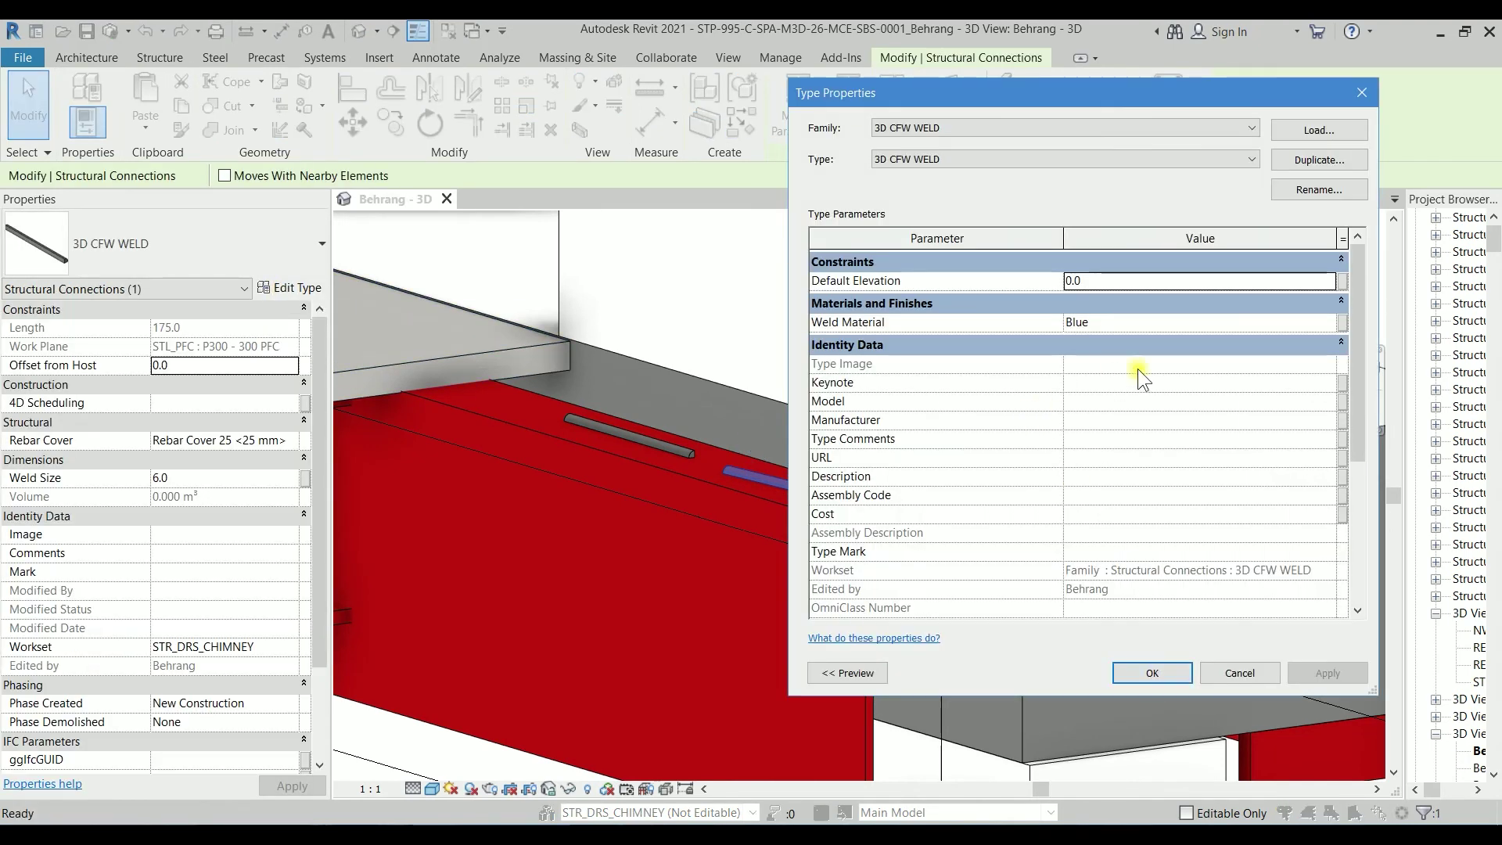
pyautogui.click(1123, 323)
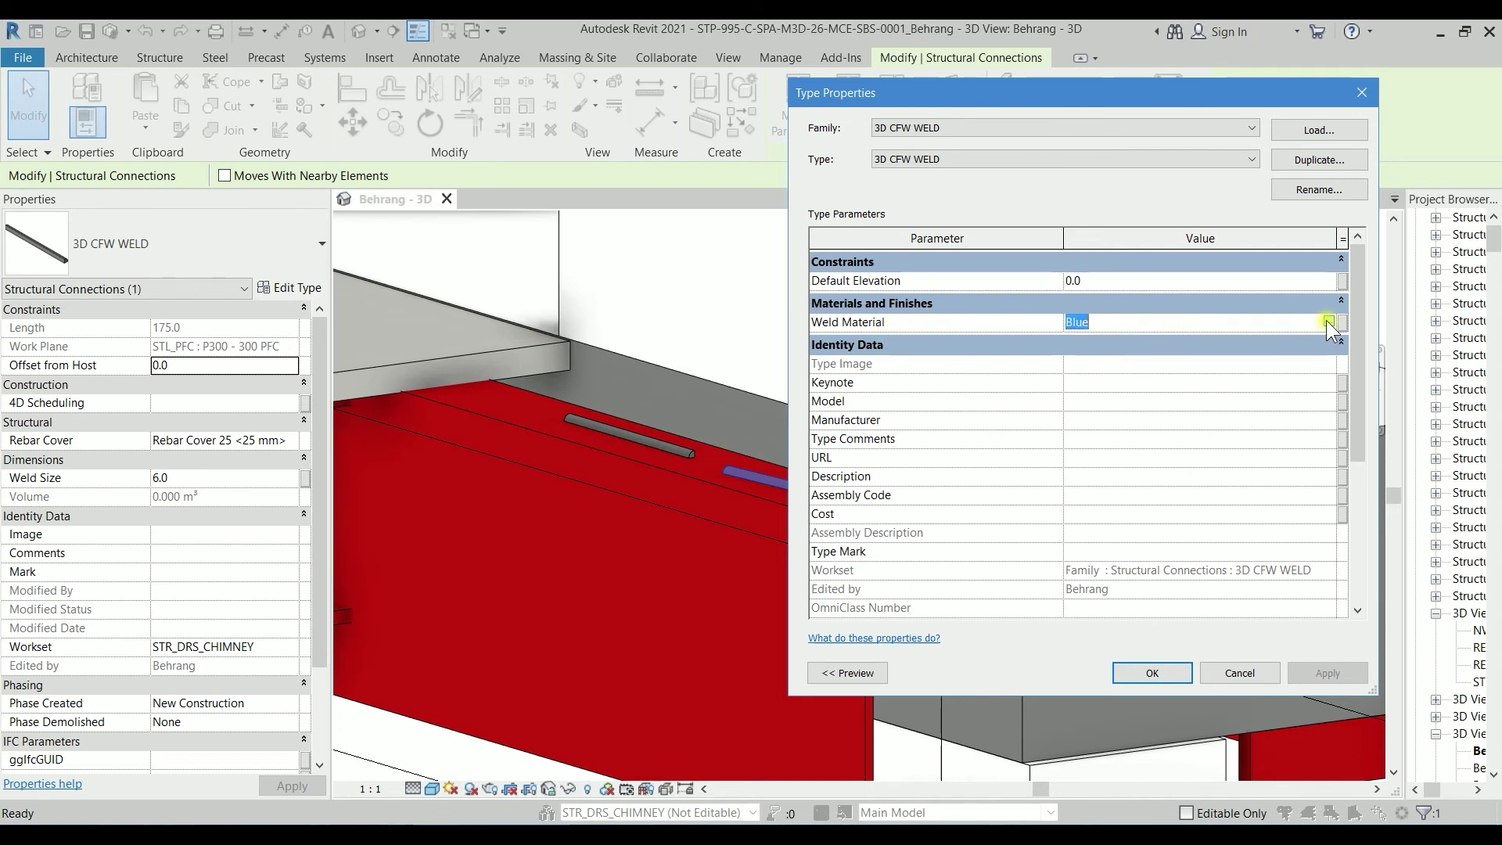
pyautogui.click(1328, 322)
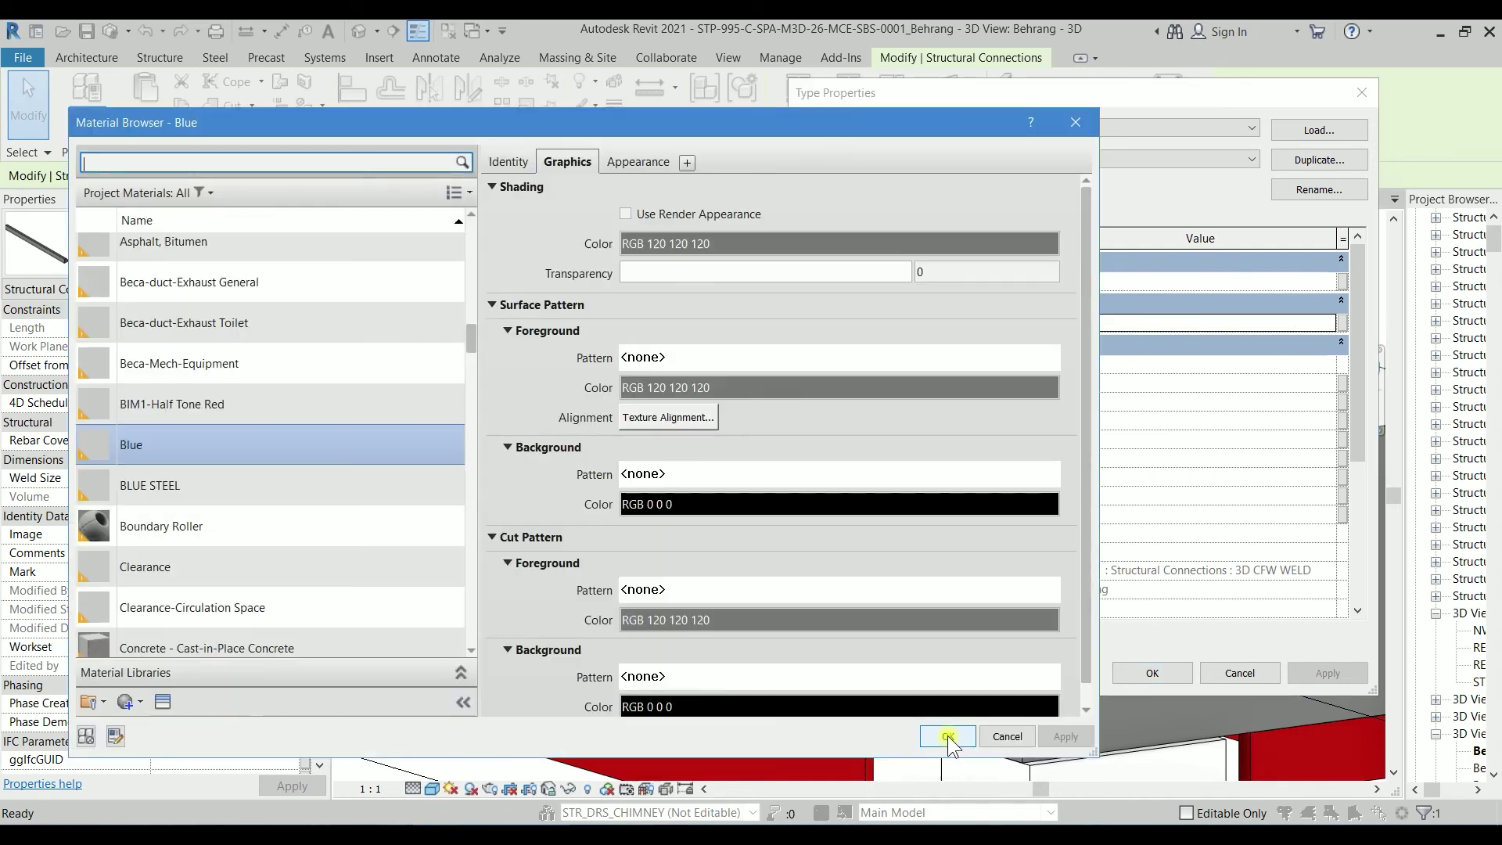
# Step: Make Blue shade with its render appearance, coloured RGB 0 0 255, and close the dialogs
pyautogui.click(627, 213)
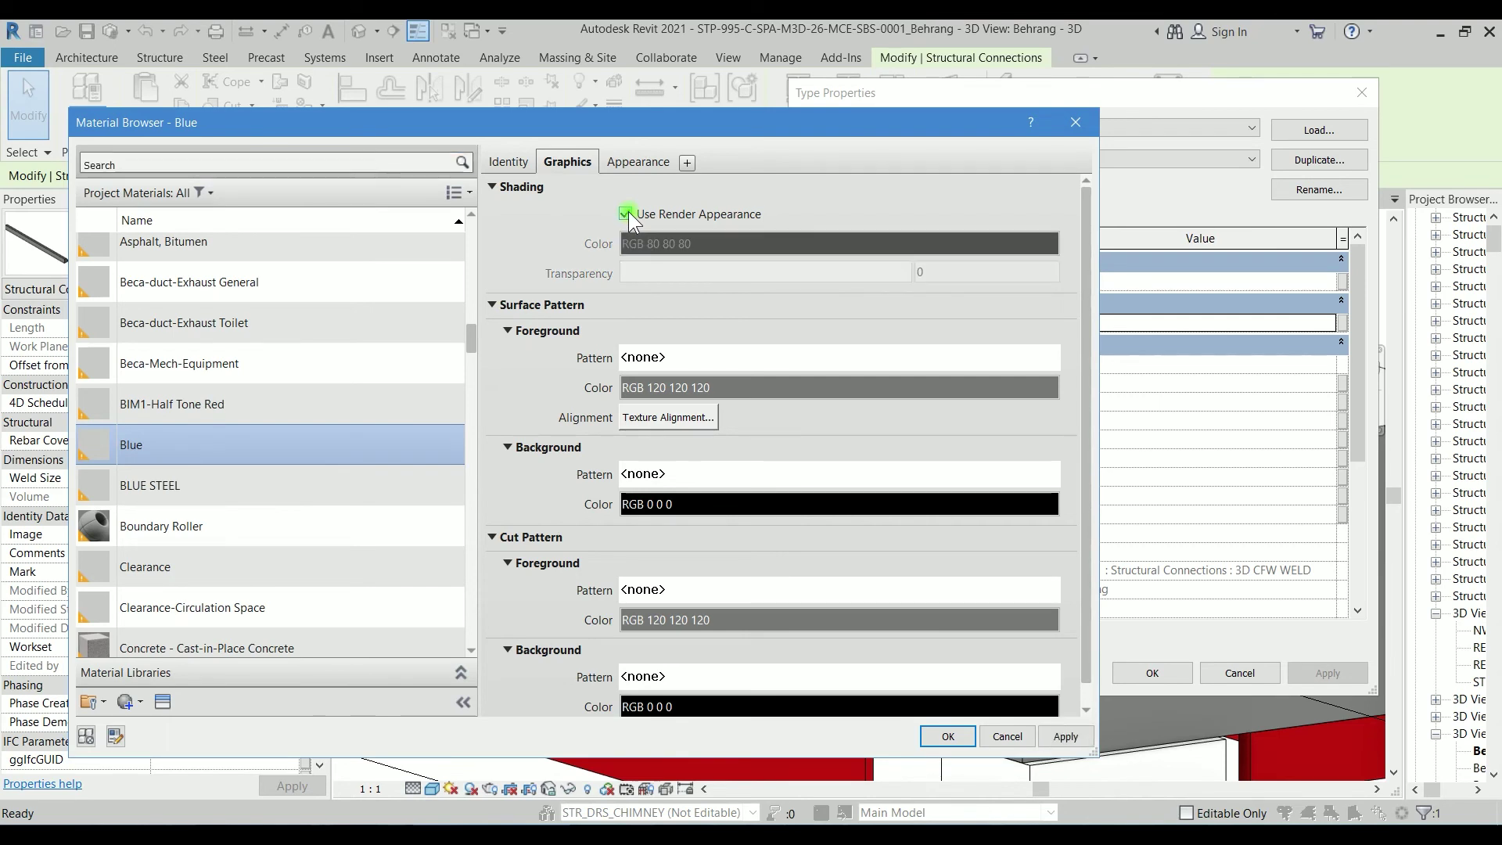
pyautogui.click(642, 161)
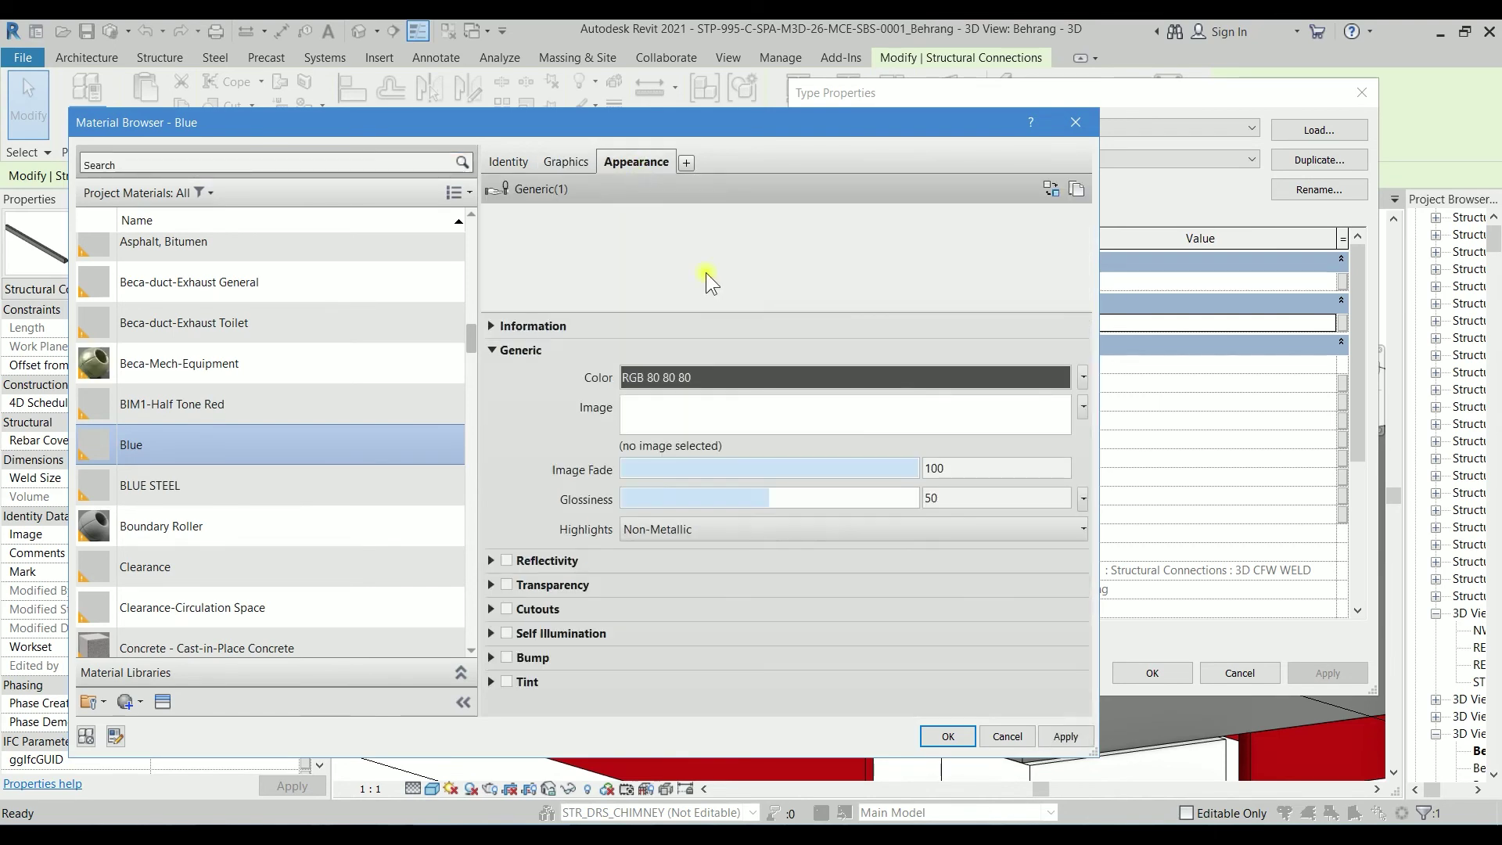
pyautogui.click(687, 378)
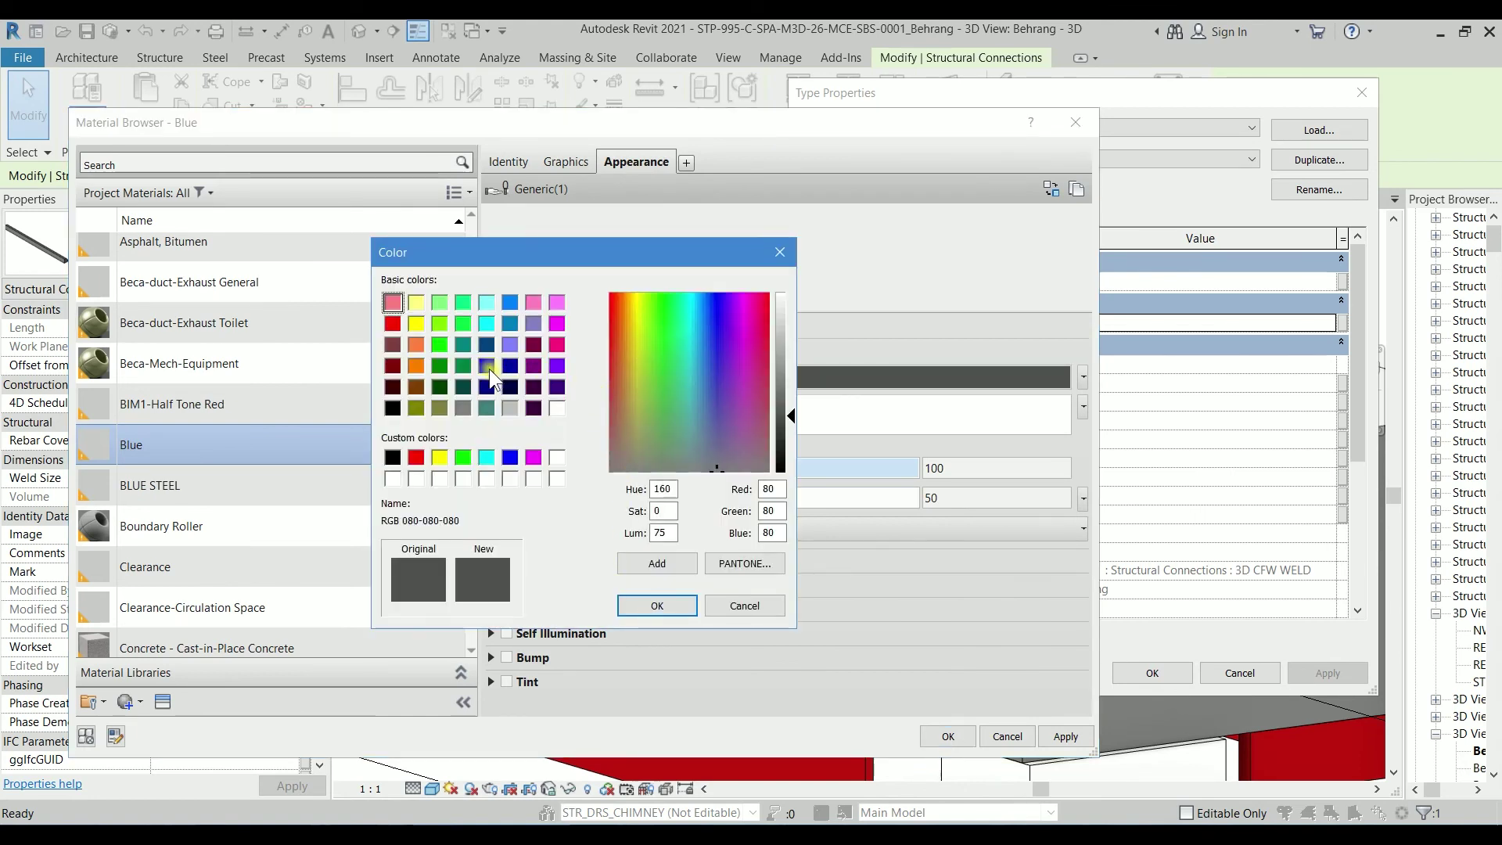
pyautogui.click(487, 365)
pyautogui.click(657, 606)
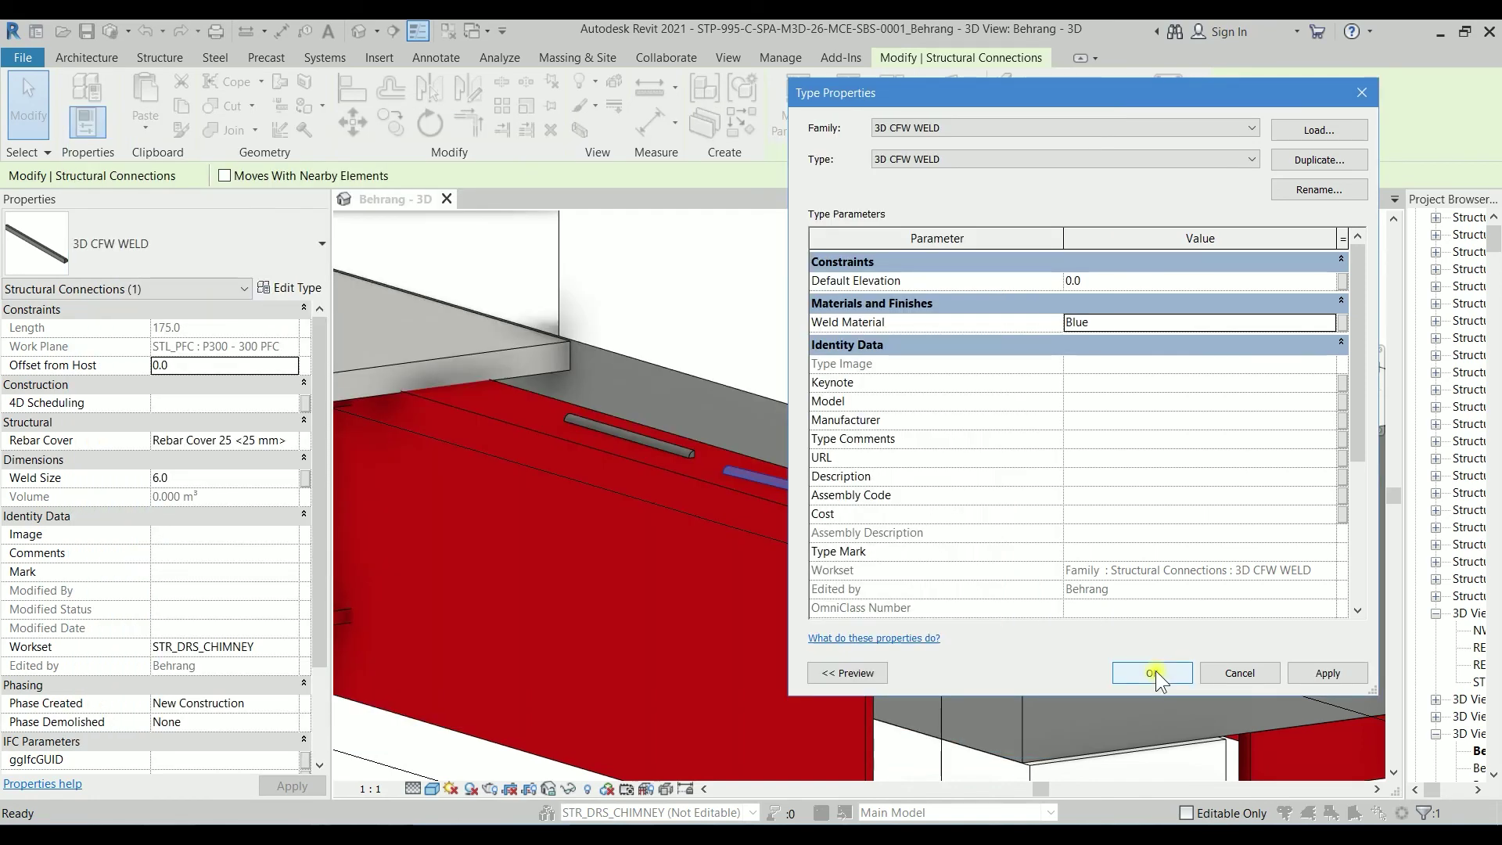
pyautogui.click(1156, 670)
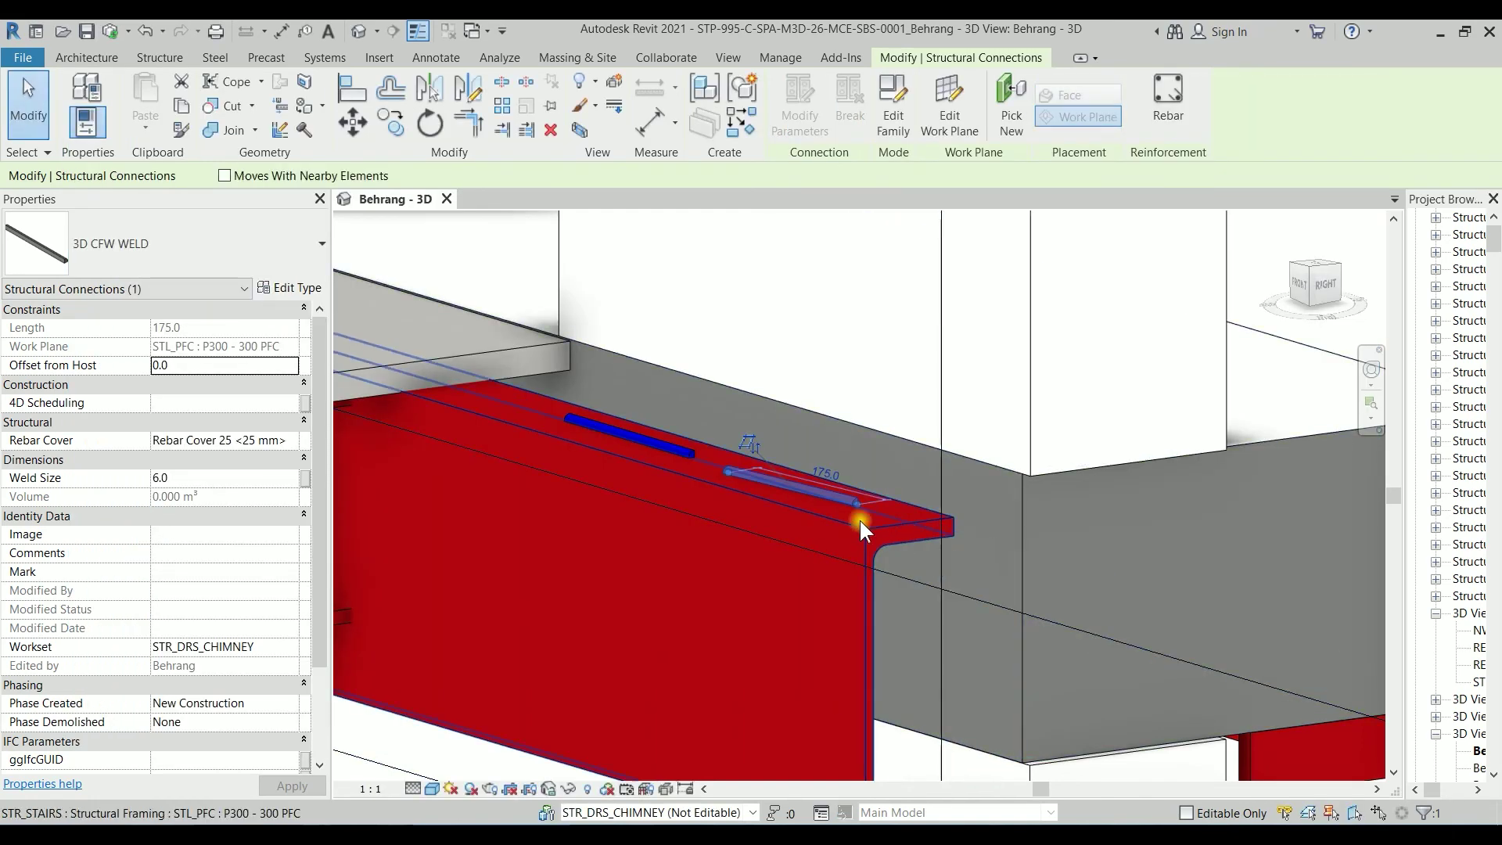
pyautogui.press('Escape')
pyautogui.scroll(3, 799, 486)
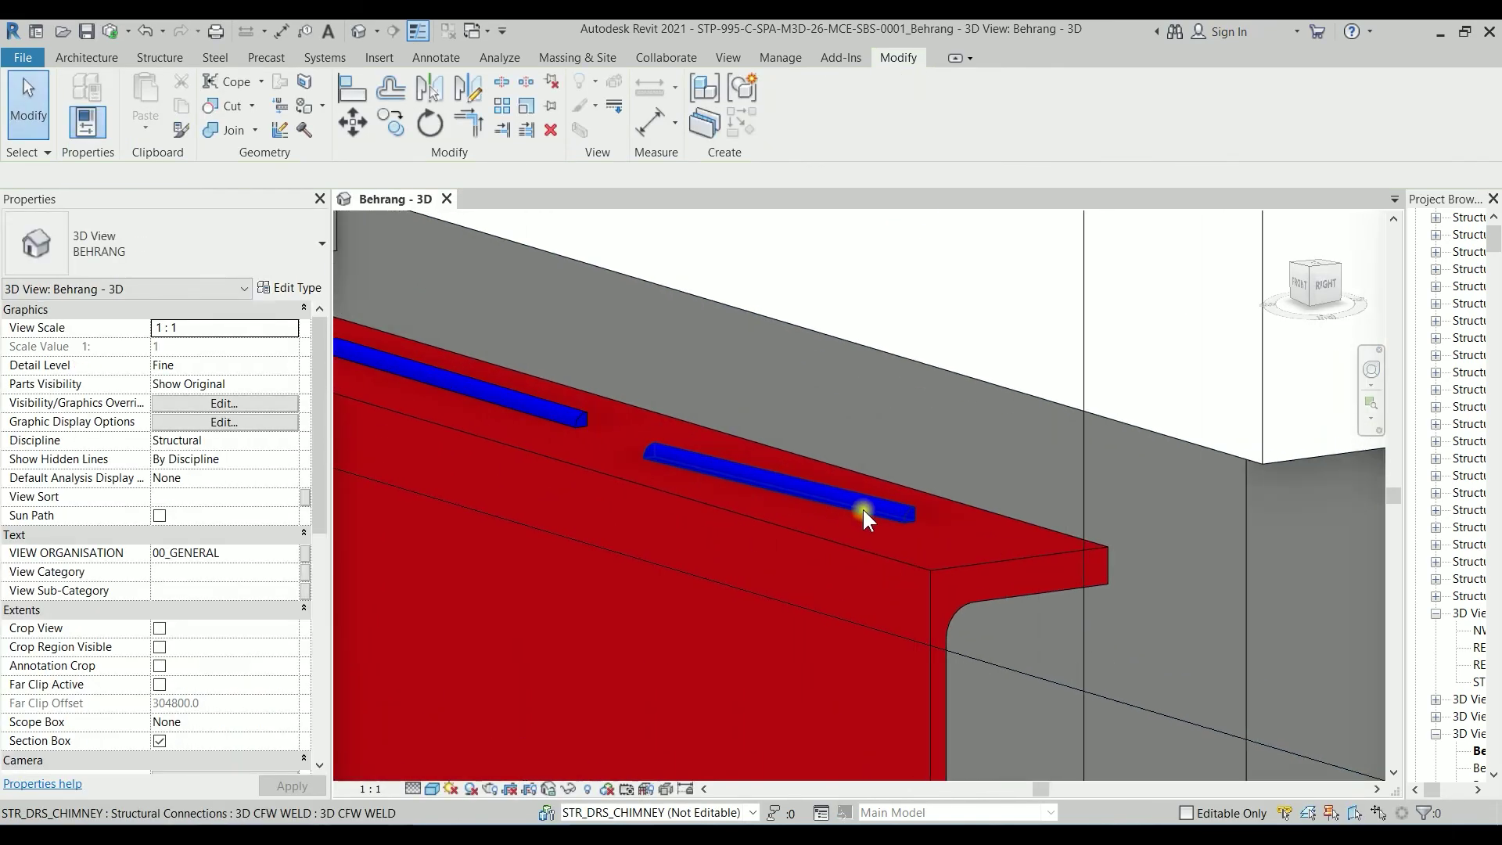
pyautogui.scroll(2, 912, 523)
pyautogui.scroll(3, 772, 500)
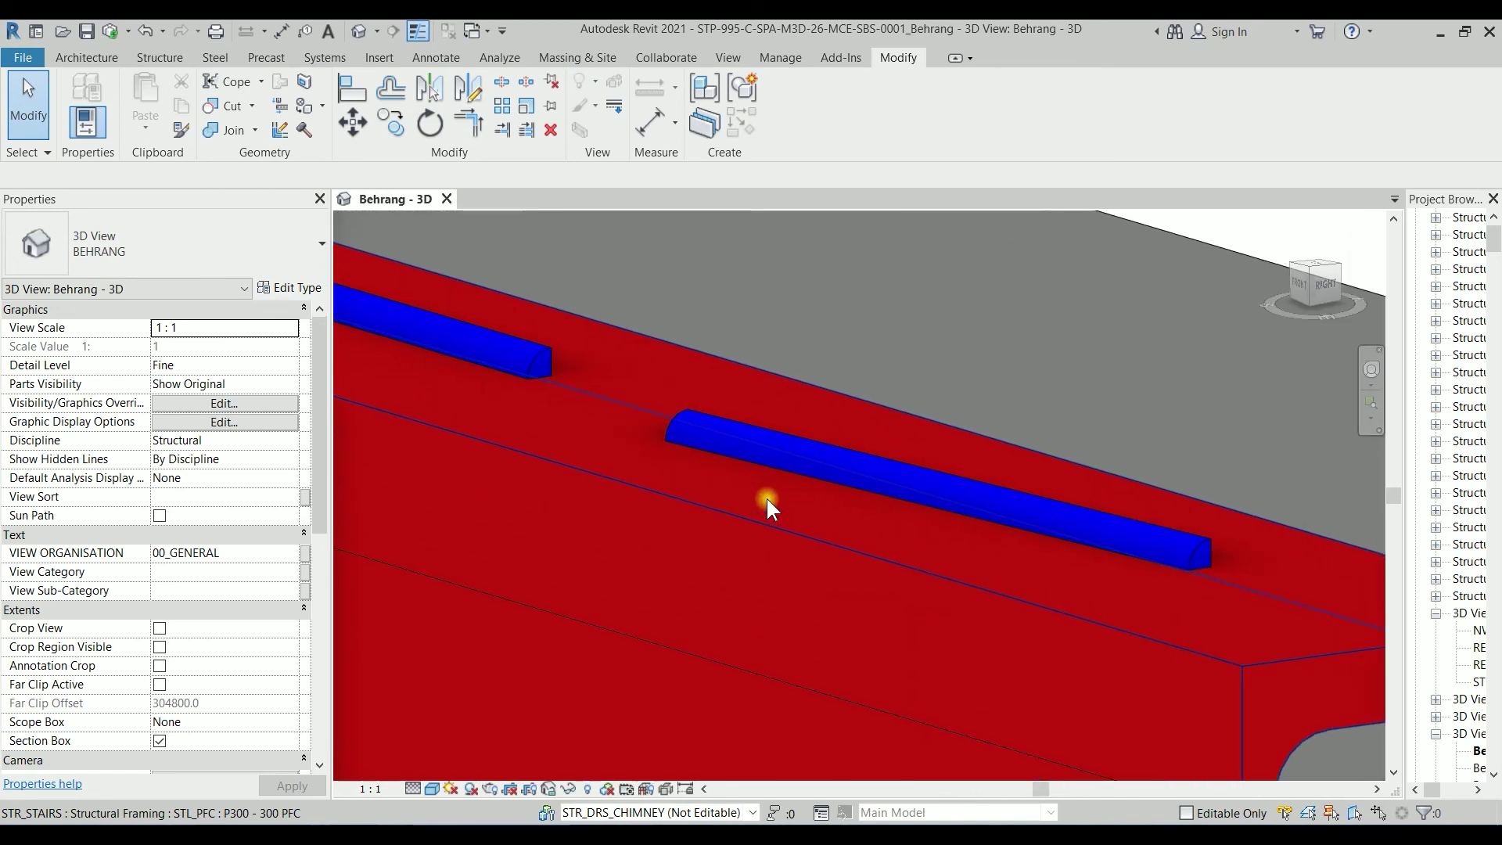
pyautogui.scroll(-2, 767, 496)
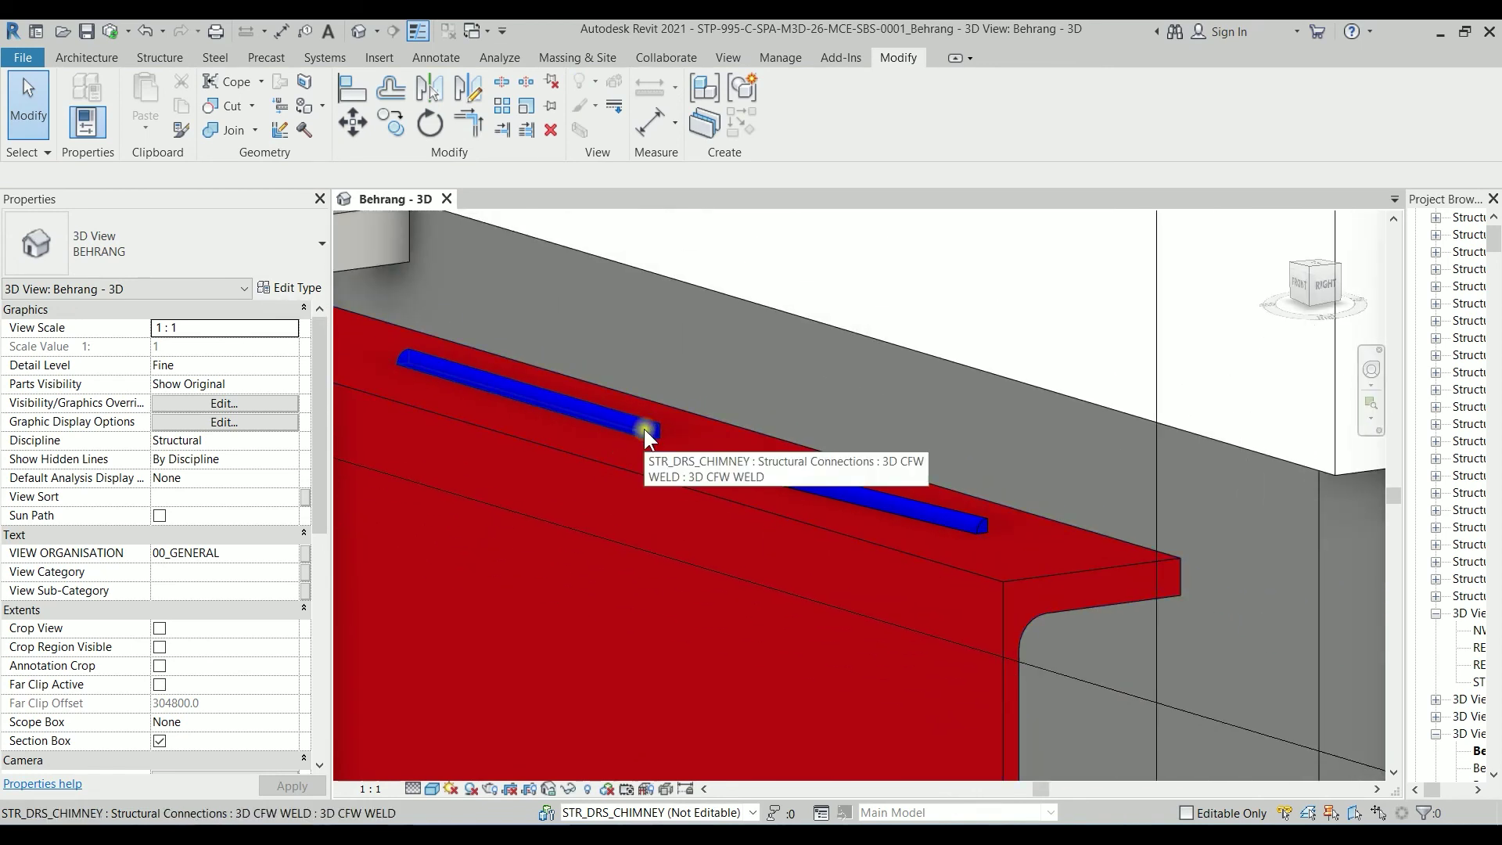
pyautogui.scroll(-3, 644, 429)
pyautogui.moveTo(642, 430); pyautogui.dragTo(693, 445, button='middle')
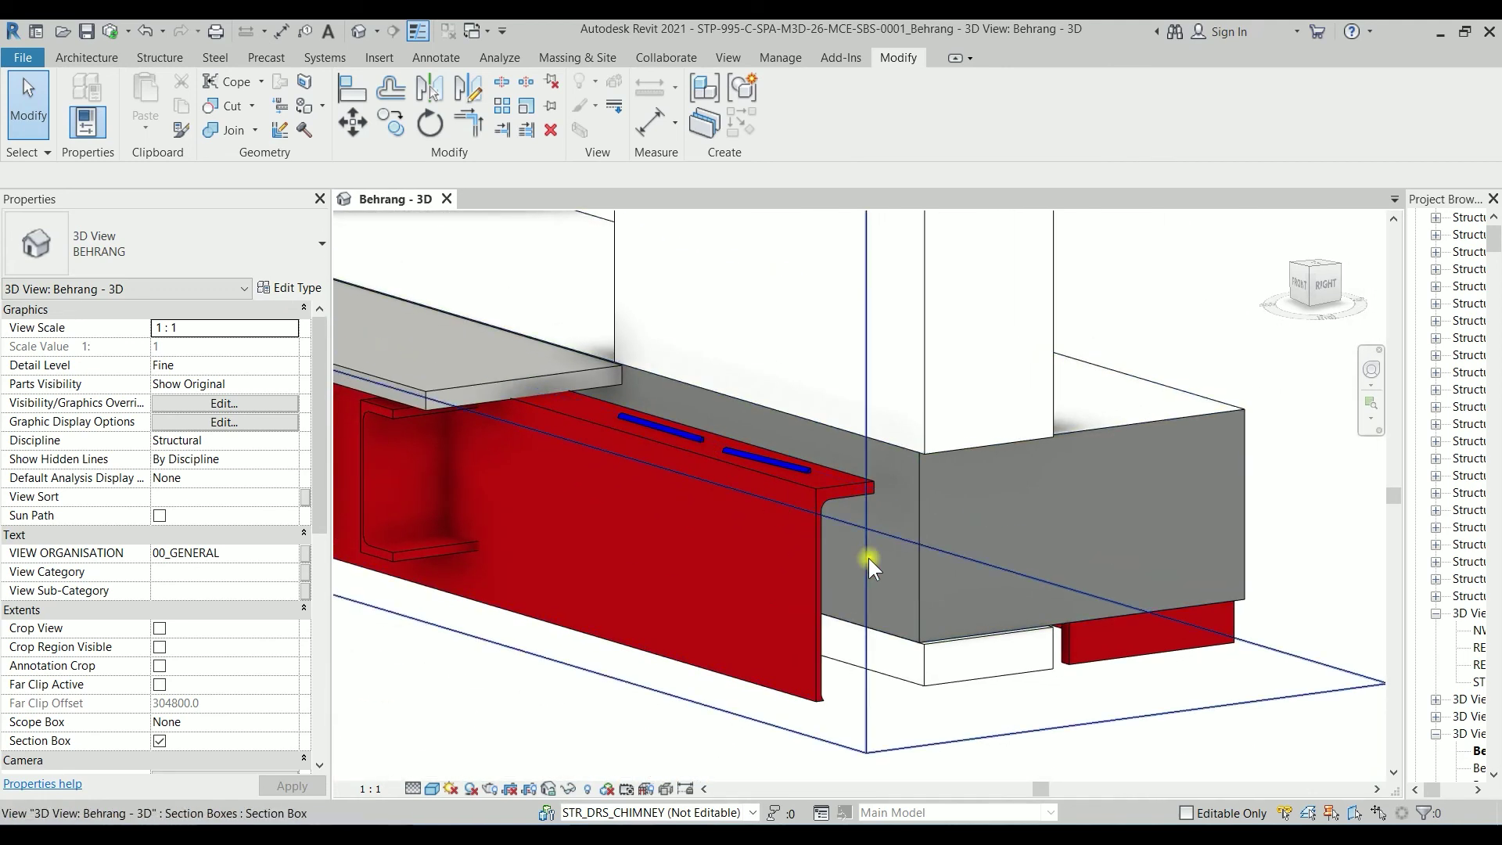